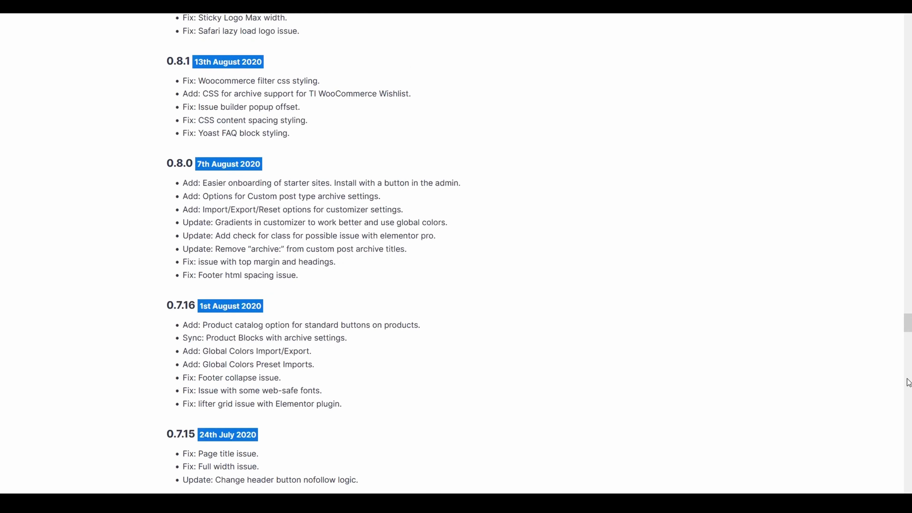
- Review the Kadence theme's changelog from version 0.8.1 up through the newer 2021 releases
scroll(909, 383, "up", 15)
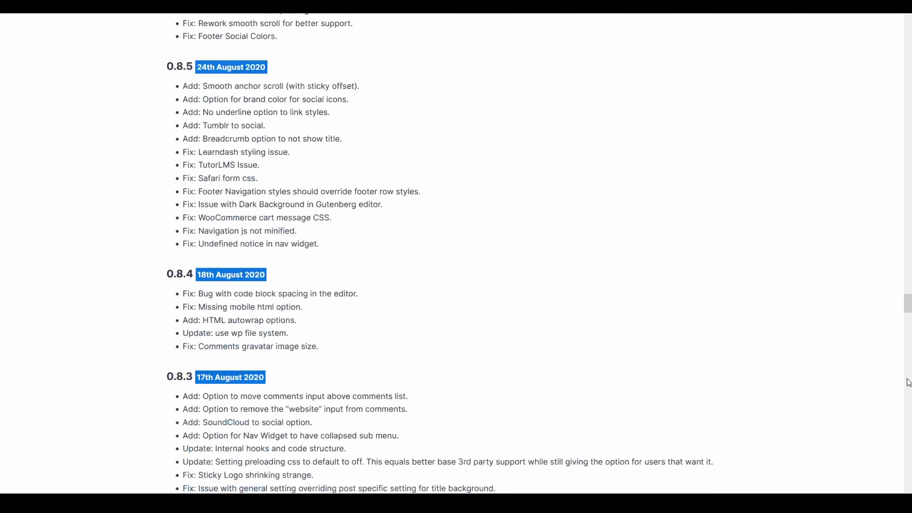
scroll(909, 383, "up", 15)
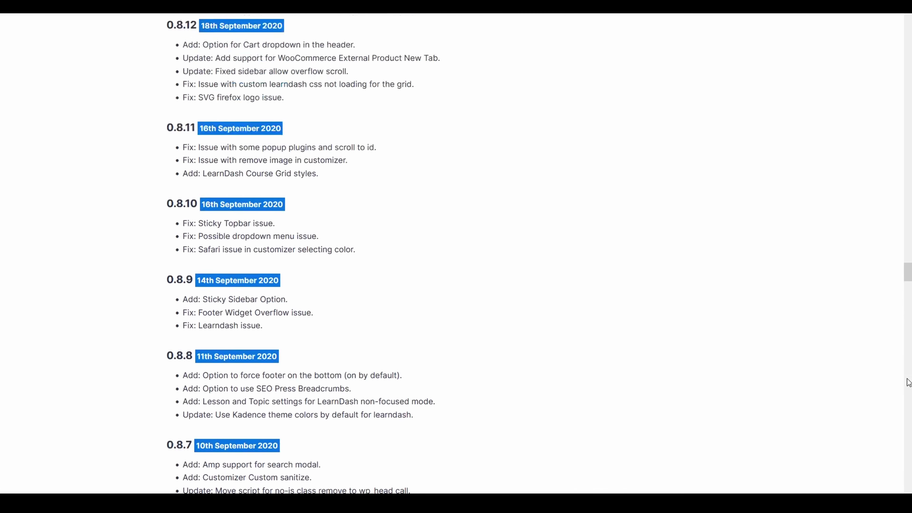
scroll(909, 382, "up", 15)
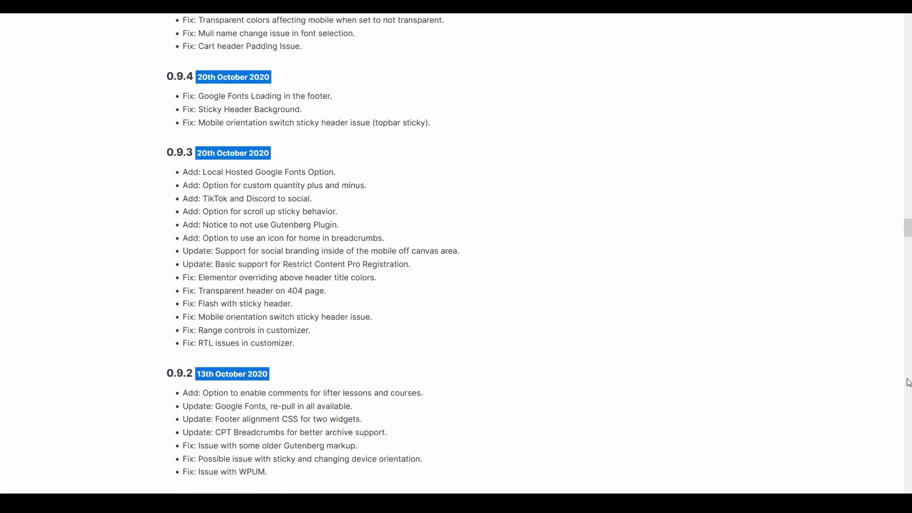
scroll(908, 383, "up", 15)
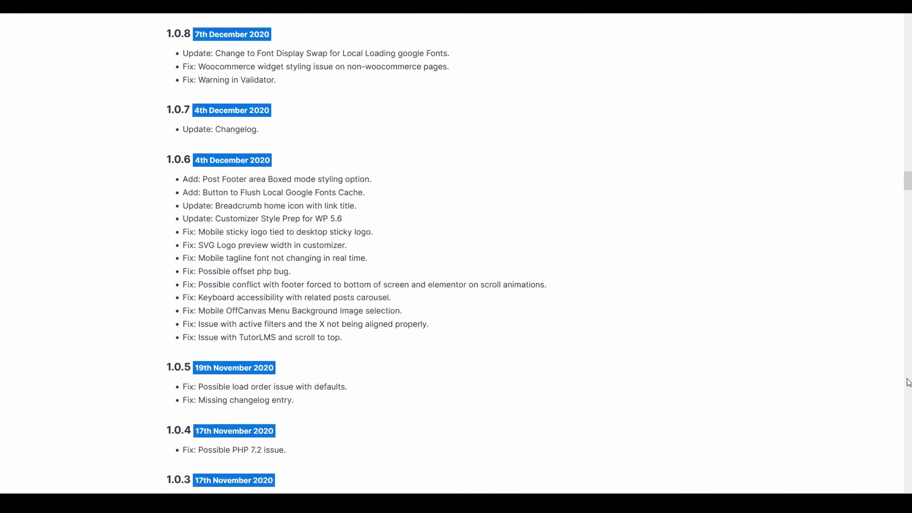
scroll(909, 382, "up", 15)
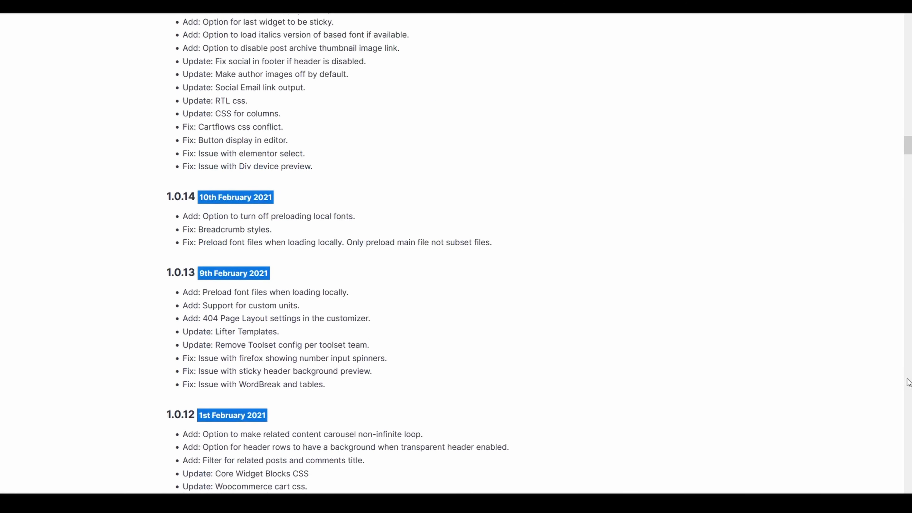
scroll(909, 383, "up", 15)
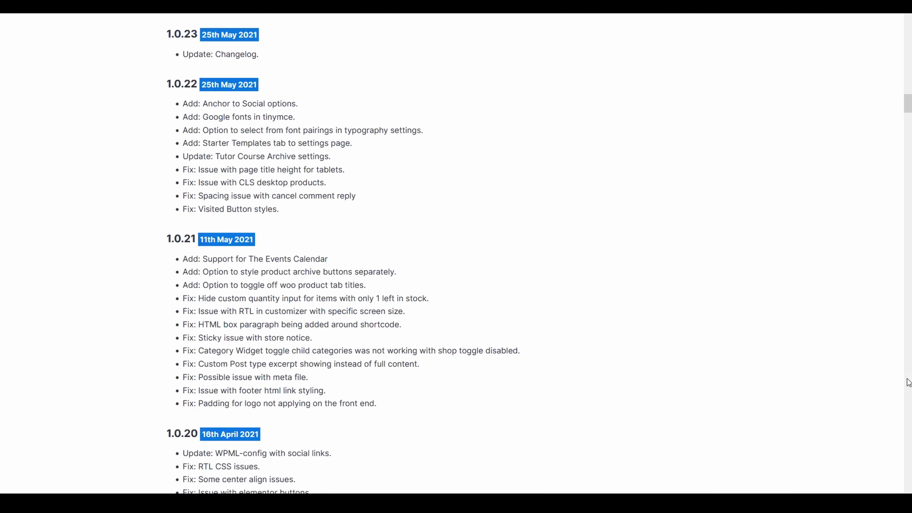
scroll(908, 383, "up", 15)
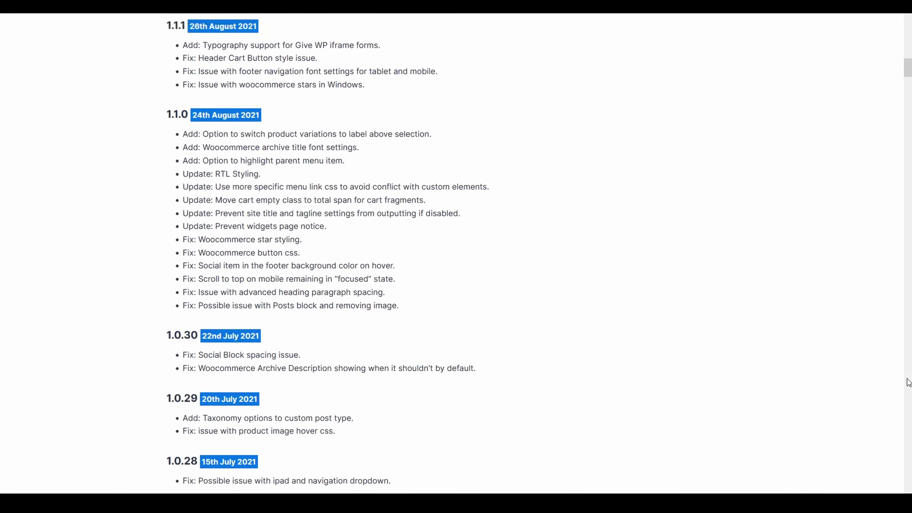
scroll(909, 383, "up", 10)
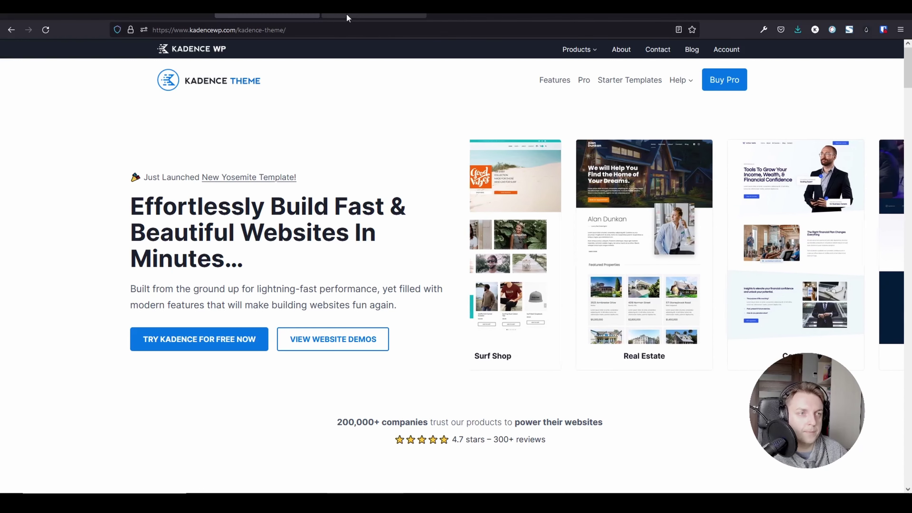
- Switch to the wpziom.com.pl demo site and look over its homepage
left_click(201, 18)
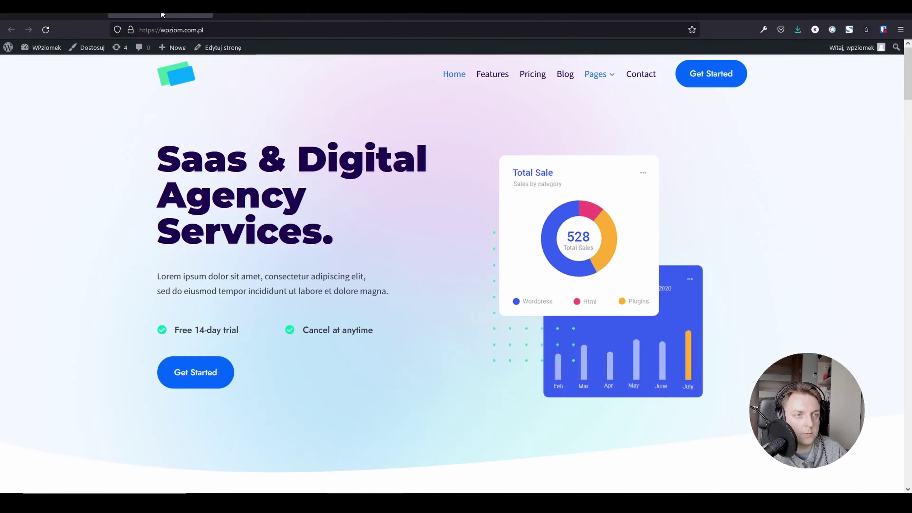
scroll(510, 192, "down", 10)
scroll(509, 188, "up", 10)
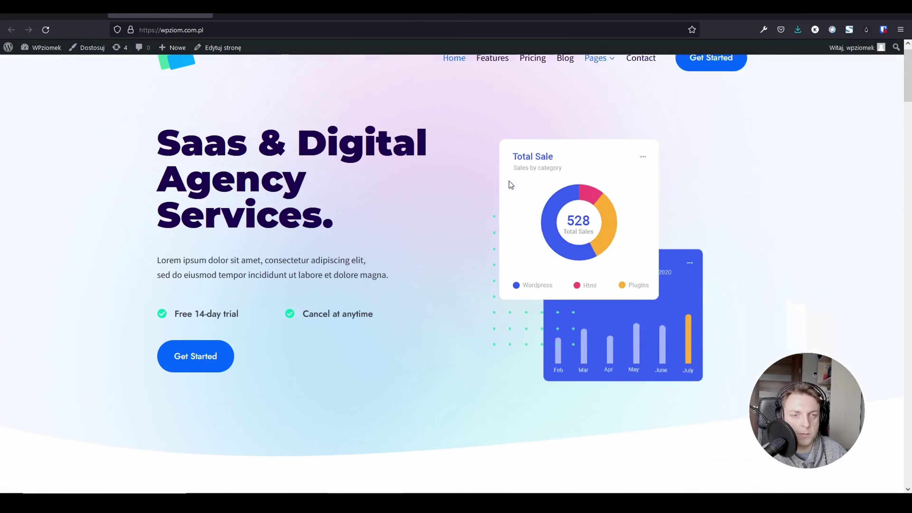
- Read the Kadence Blocks 2.1.19 update's changelog from the site's installed plugins, and close it
left_click(65, 13)
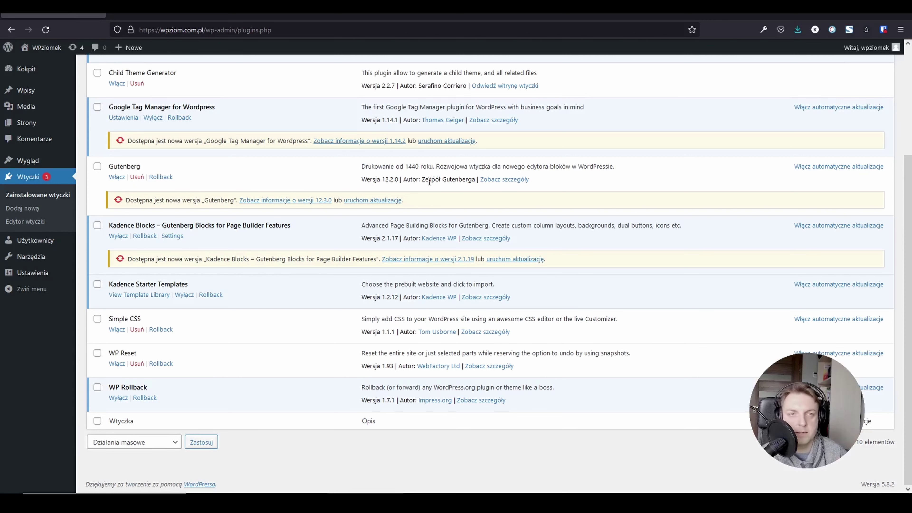
scroll(429, 182, "up", 4)
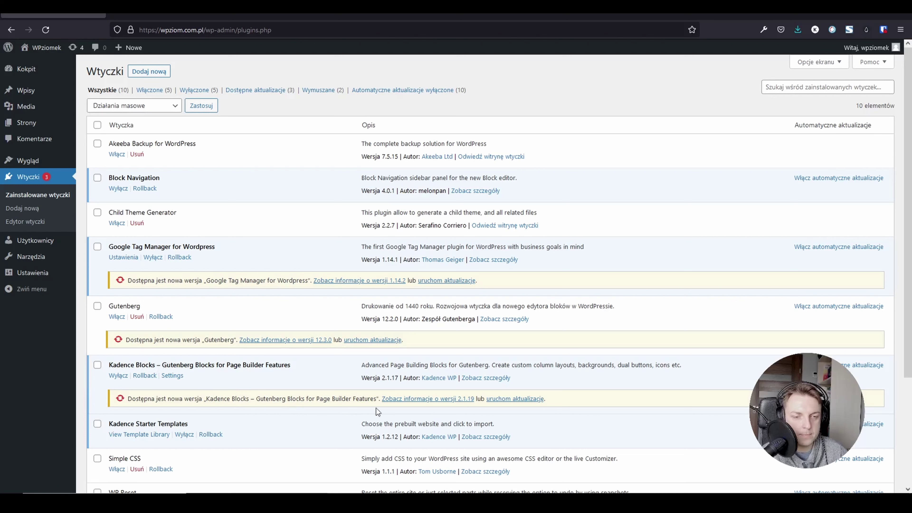
left_click(416, 399)
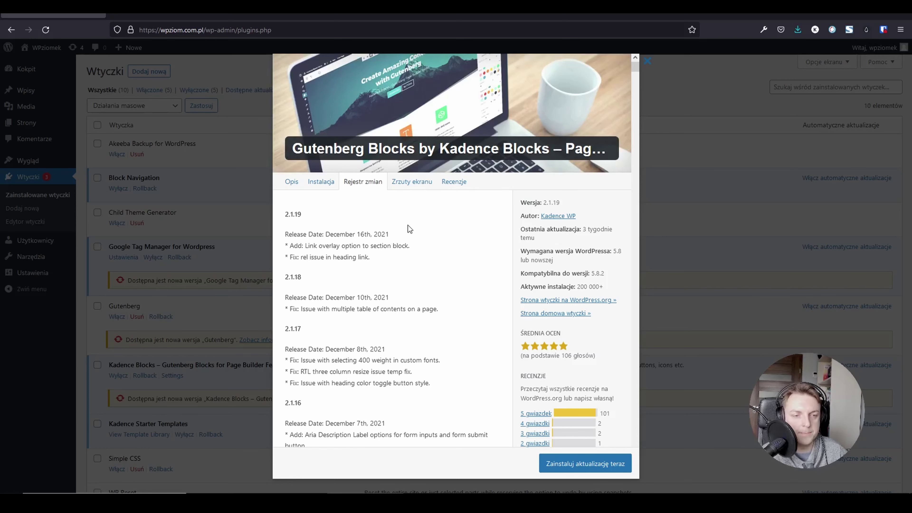
scroll(407, 229, "down", 4)
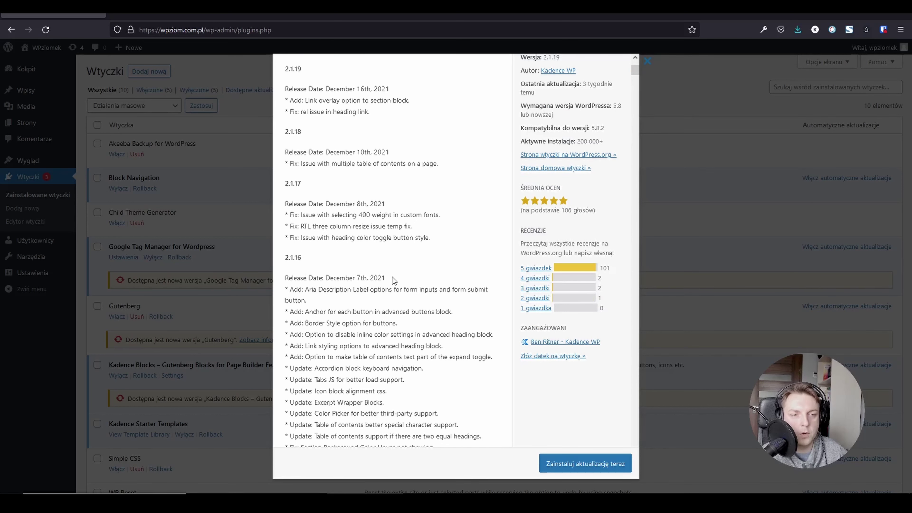
scroll(388, 286, "up", 2)
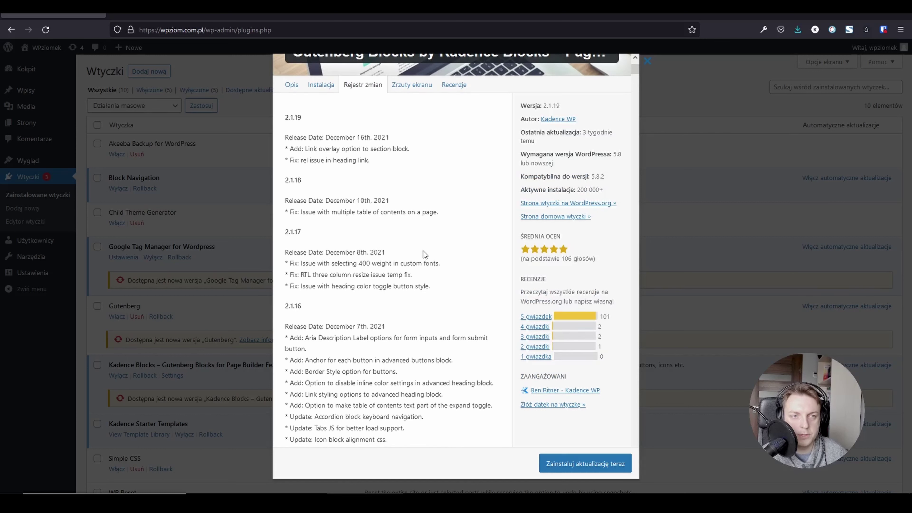
scroll(459, 256, "up", 2)
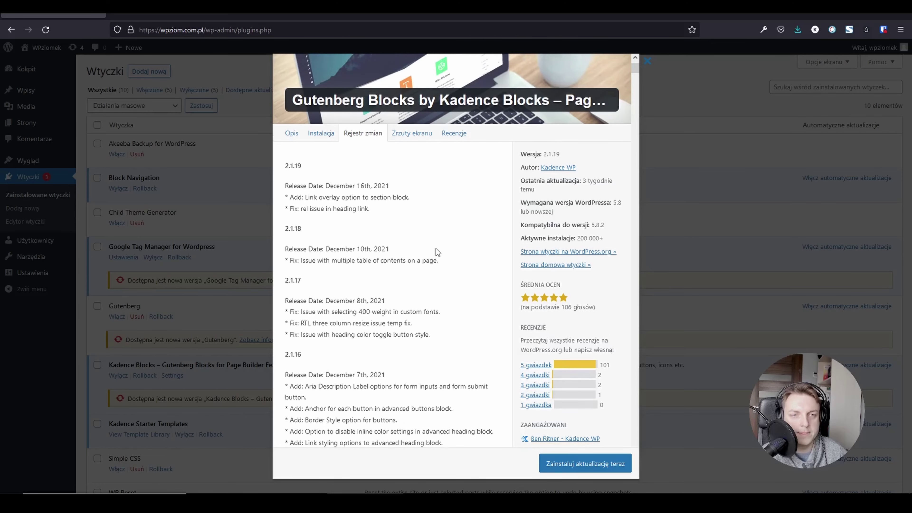
scroll(436, 252, "up", 2)
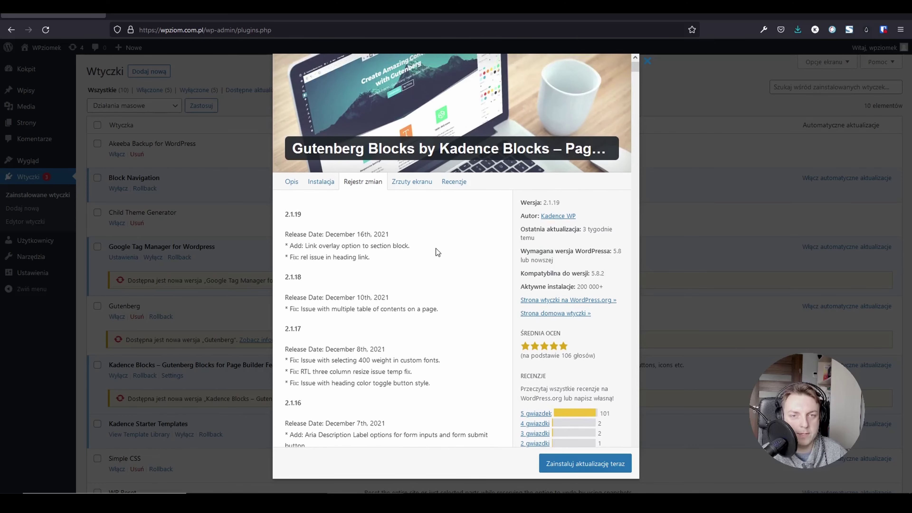
left_click(649, 63)
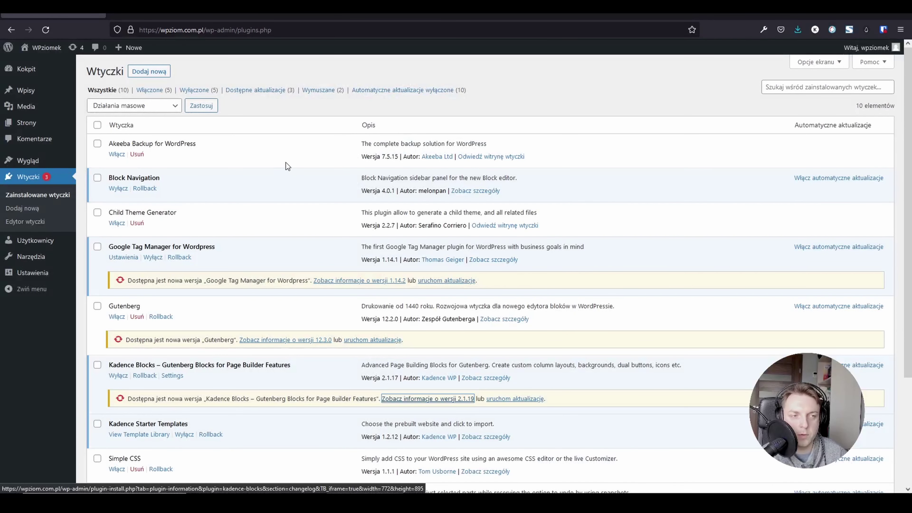
- Activate the WP Reset plugin among the installed plugins
scroll(287, 166, "down", 2)
scroll(286, 163, "down", 5)
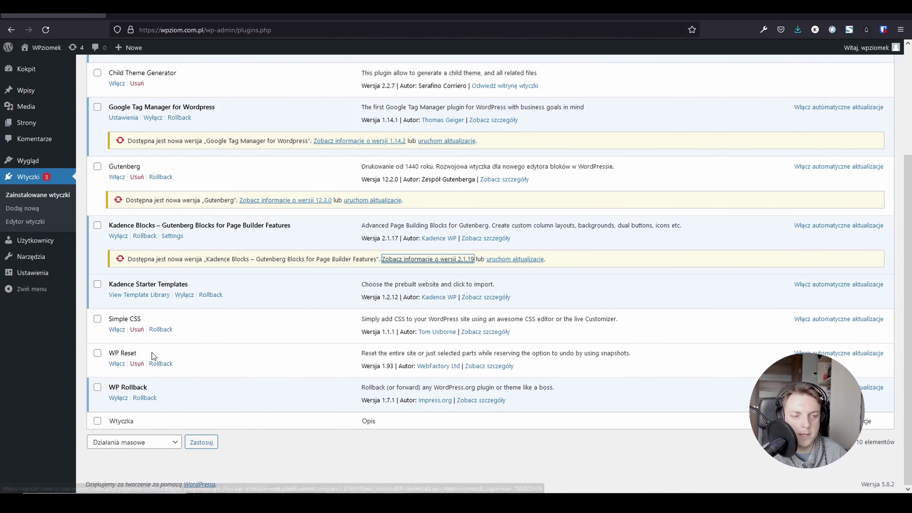
left_click_drag(138, 355, 120, 355)
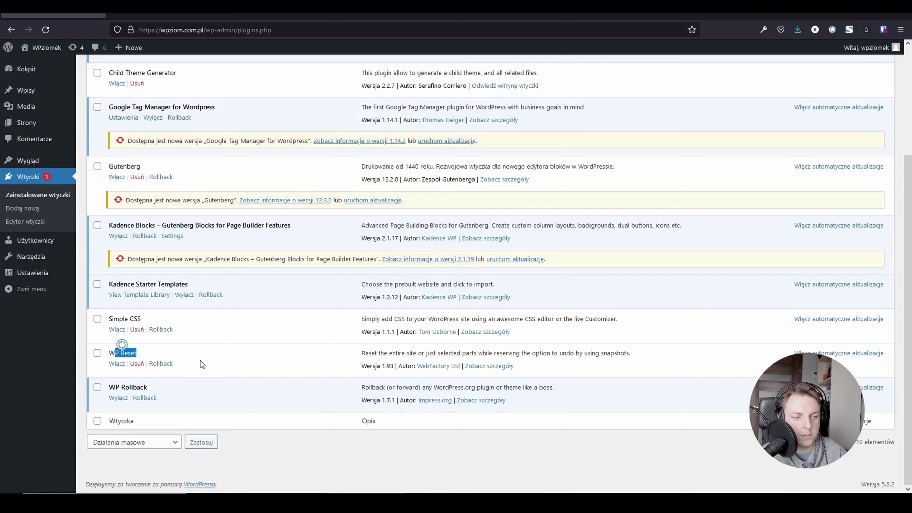
left_click(187, 363)
left_click(117, 364)
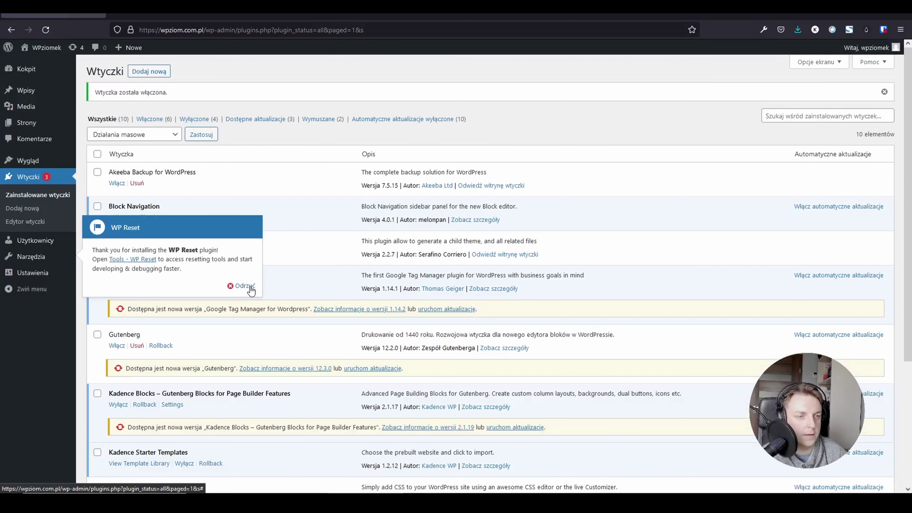
- Run WP Reset's Site Reset on the whole WordPress site, entering "reset" as confirmation and approving the warning
left_click(141, 260)
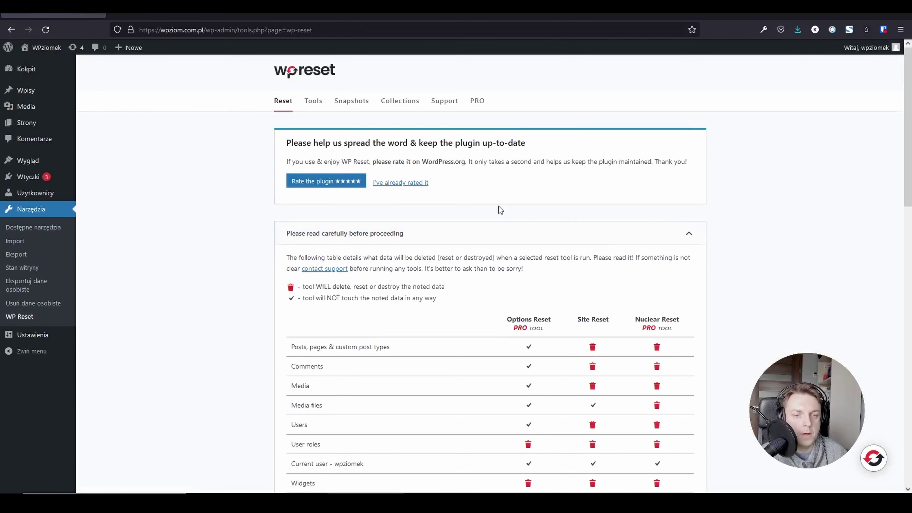
scroll(500, 211, "down", 15)
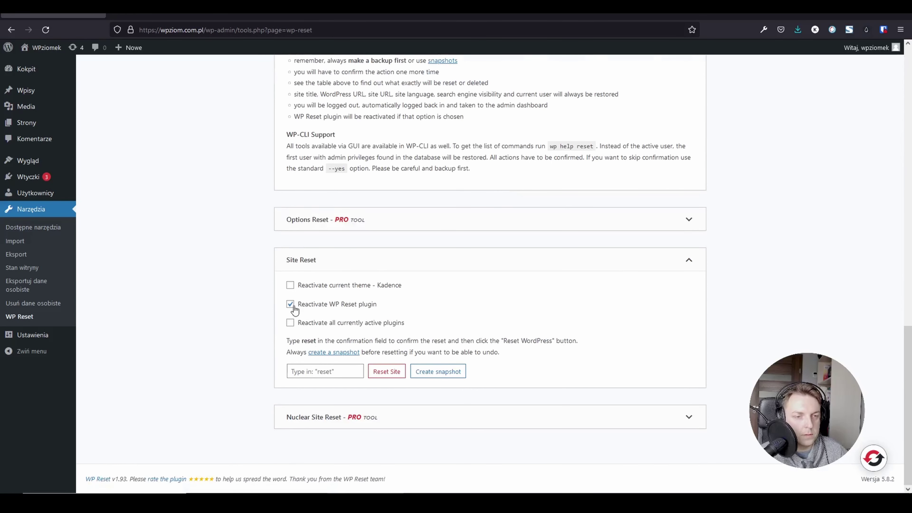
left_click(325, 369)
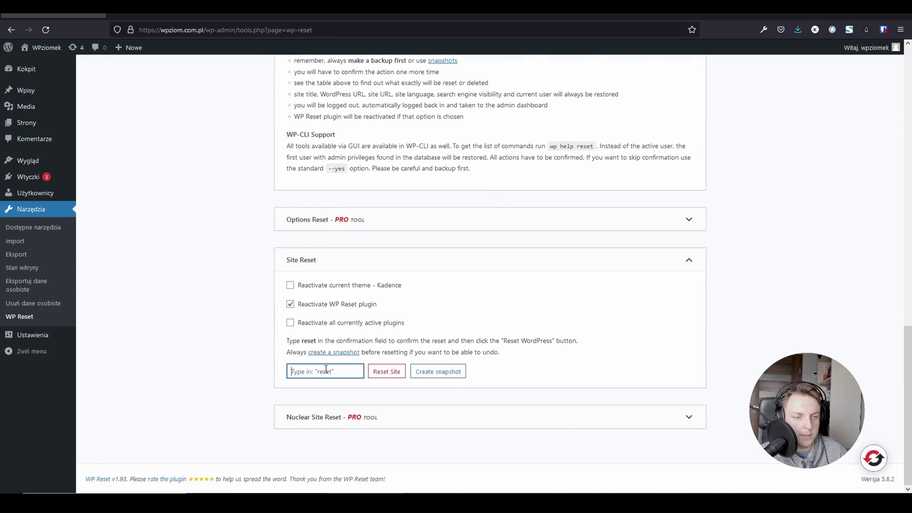
type("reset")
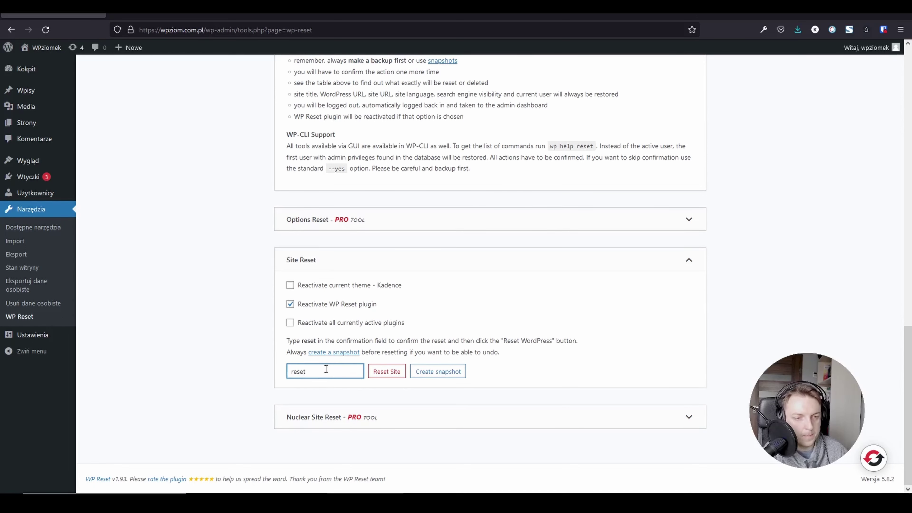
left_click(385, 370)
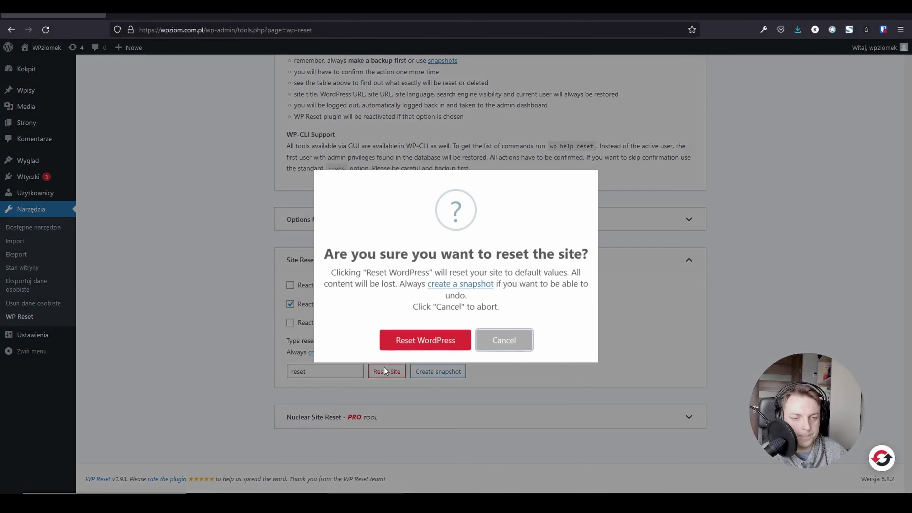
left_click(442, 340)
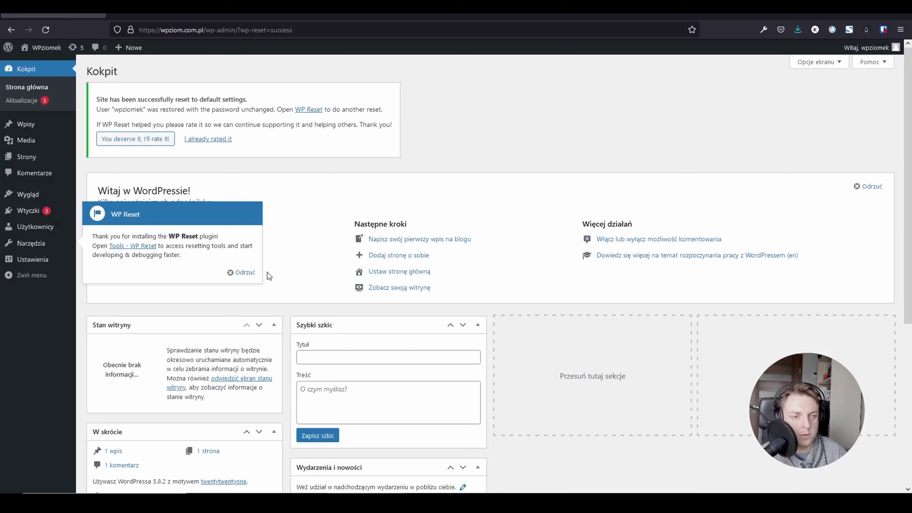
- Dismiss the WP Reset welcome notice and check the site's front page after a reload
left_click(249, 274)
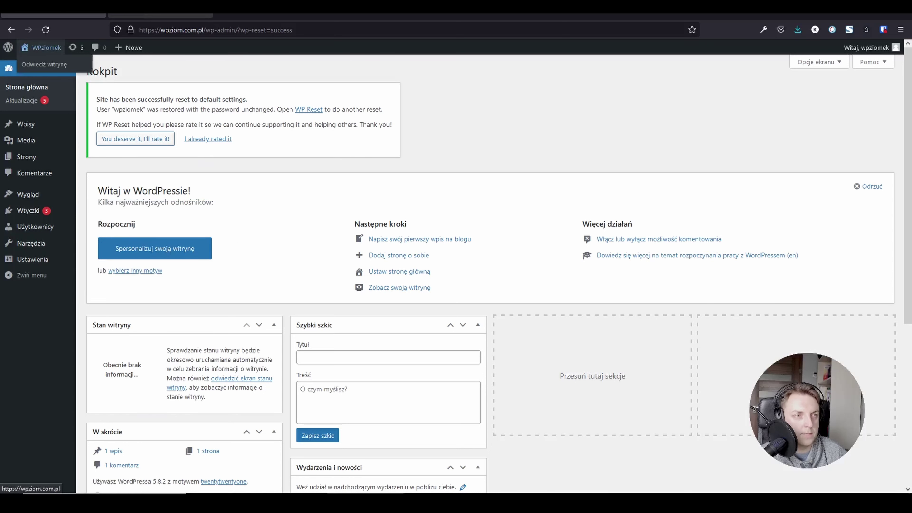
left_click(45, 48)
key("F5")
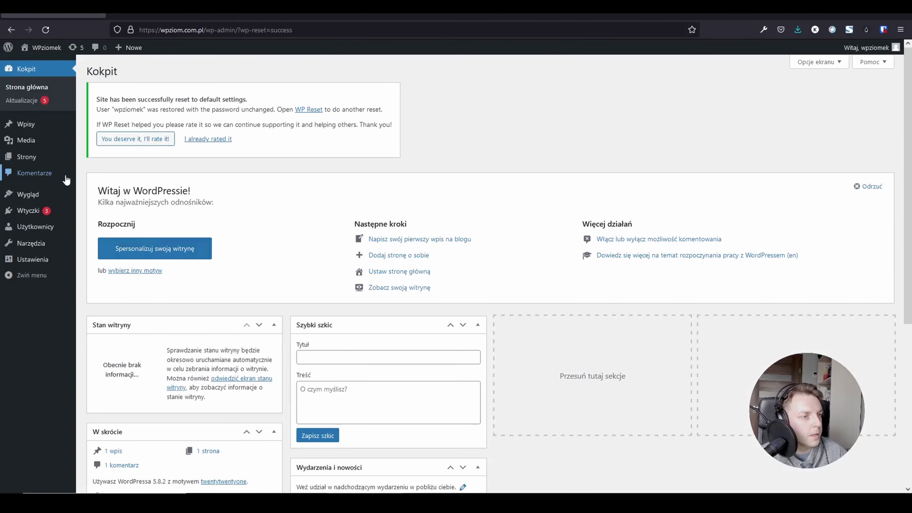
- Activate the installed Kadence theme and look over its theme details
mouse_move(54, 194)
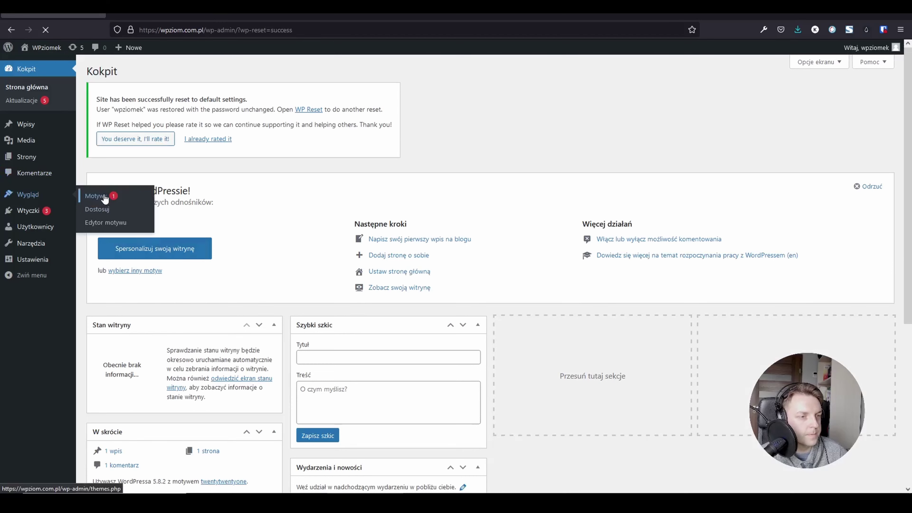
left_click(104, 197)
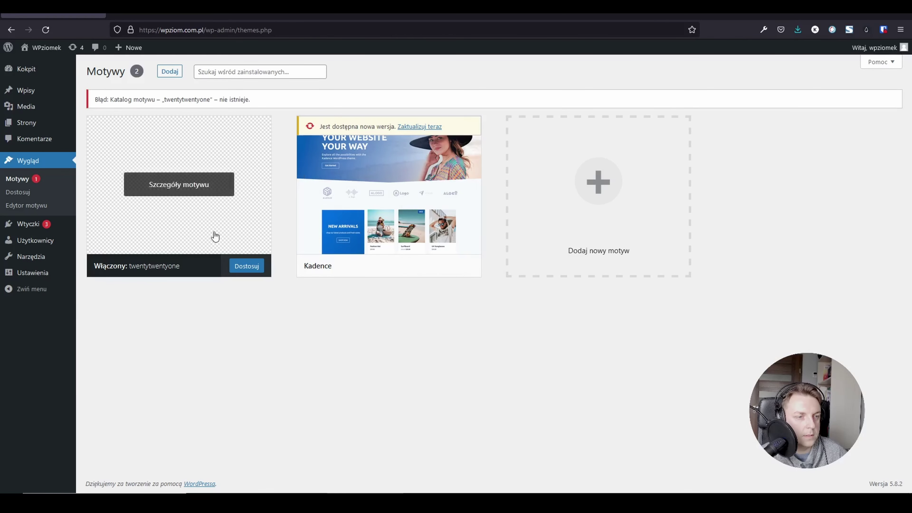
mouse_move(435, 190)
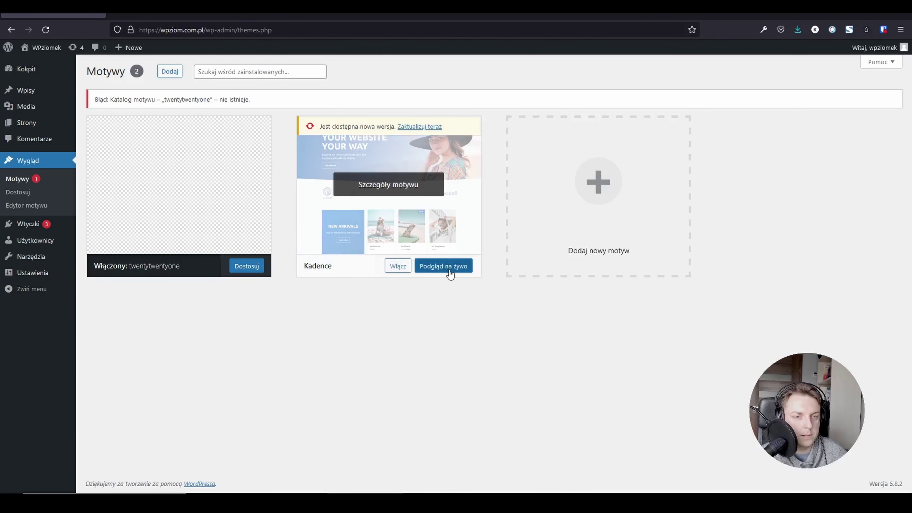
left_click(408, 267)
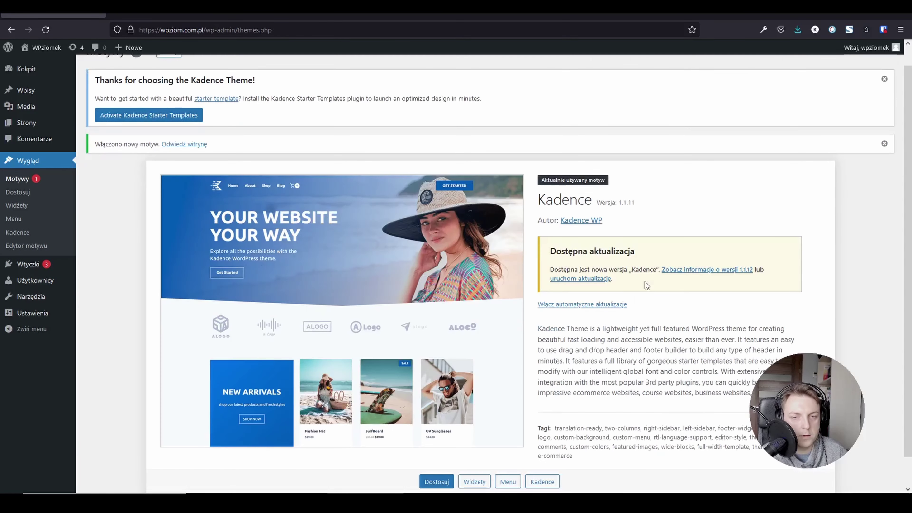
scroll(745, 308, "down", 2)
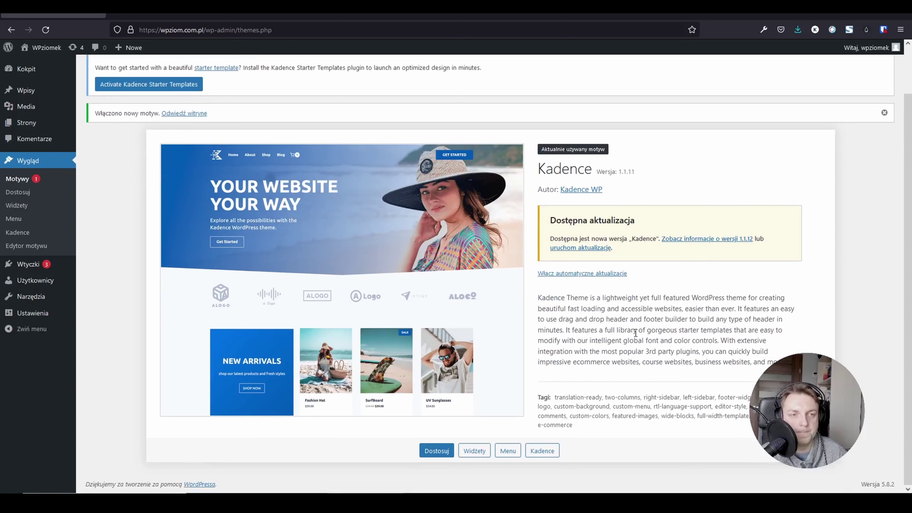
scroll(605, 319, "up", 3)
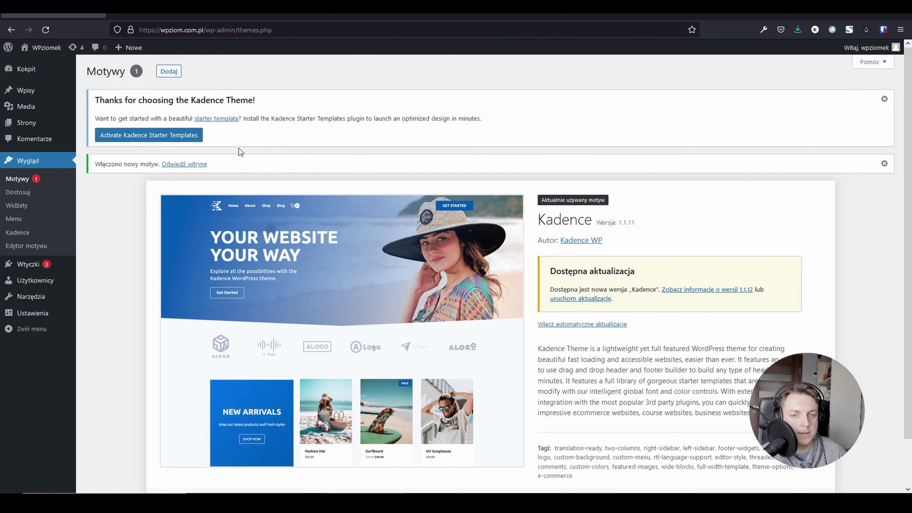
- Activate the Kadence Starter Templates plugin from the theme notice and choose Gutenberg as the page builder for the templates
scroll(736, 279, "down", 3)
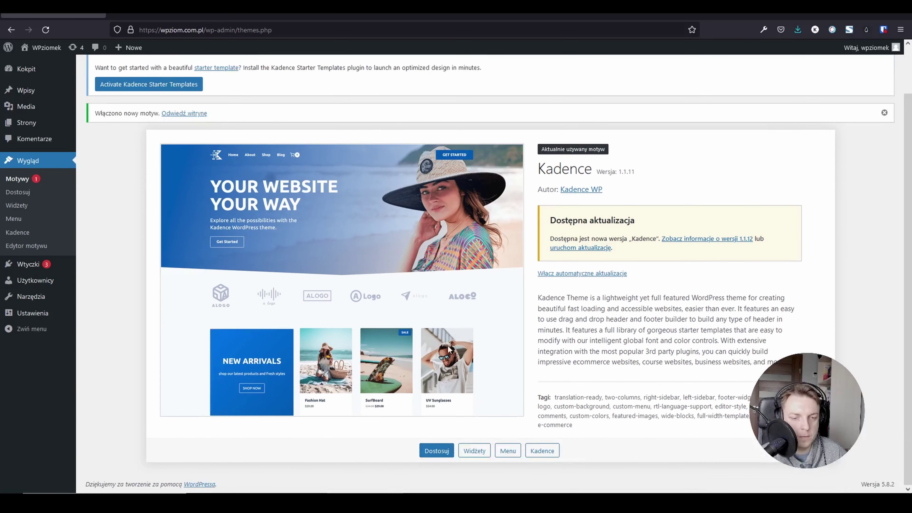
left_click(176, 85)
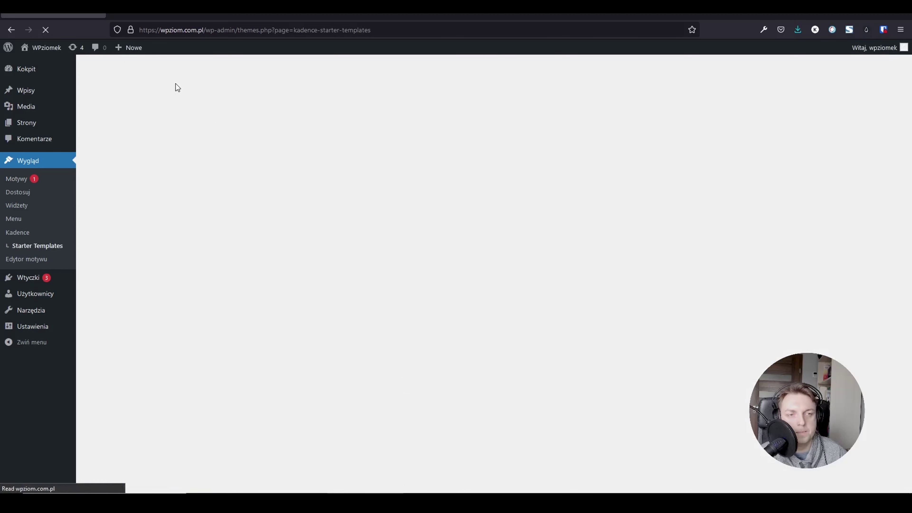
left_click(438, 253)
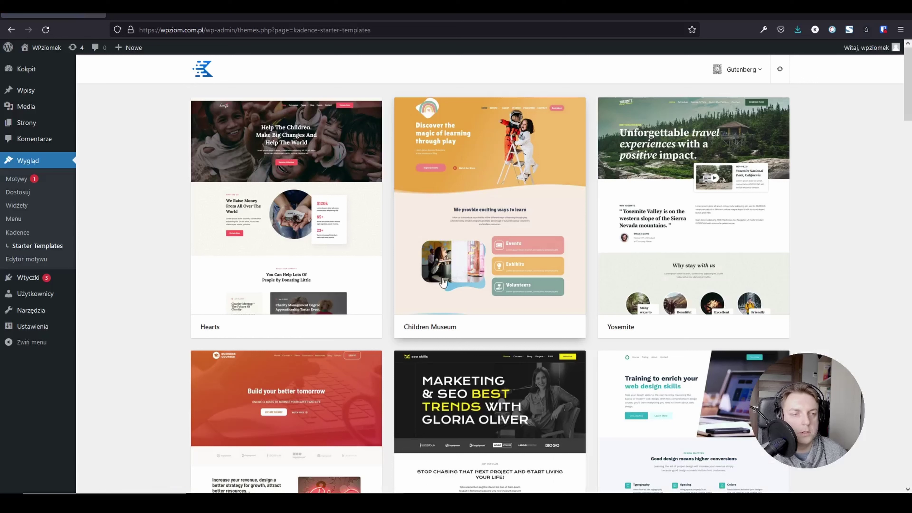
- Check the page builder choices, browse the Gutenberg starter templates and open the Course template's preview
left_click(742, 69)
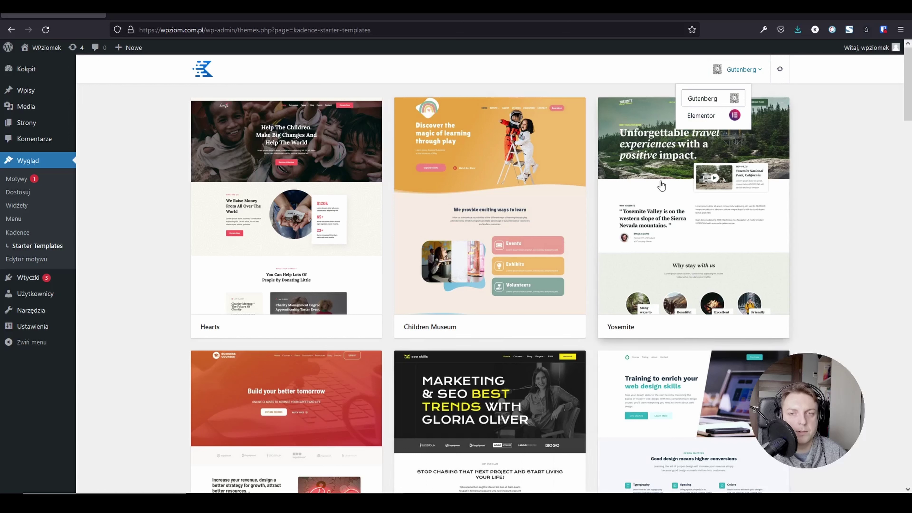
left_click(834, 145)
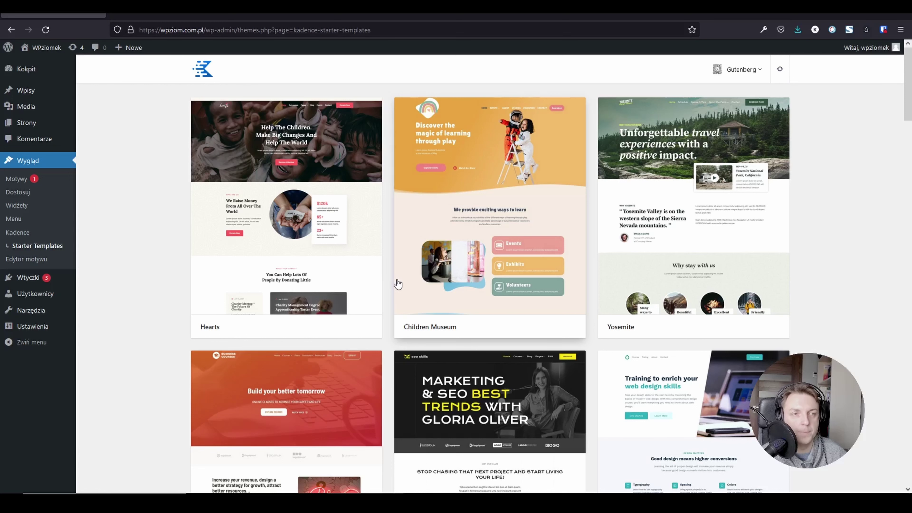
scroll(398, 284, "down", 8)
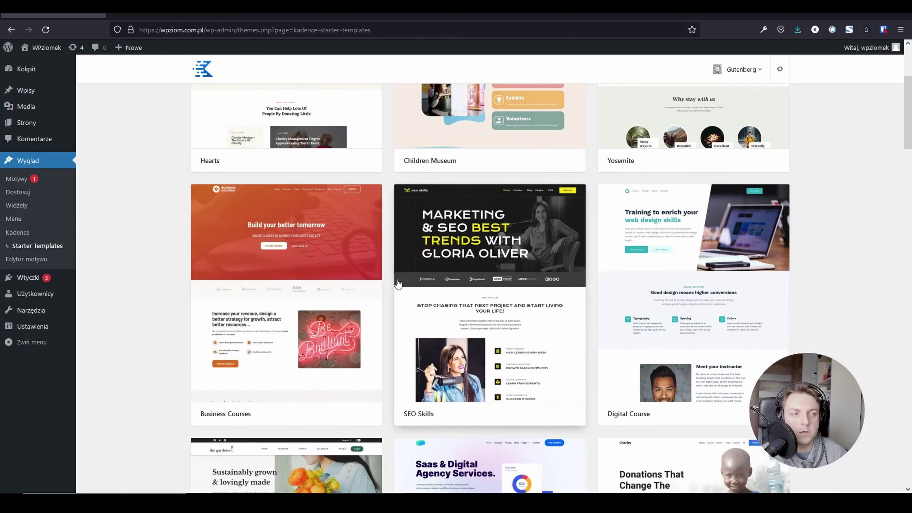
scroll(398, 284, "down", 5)
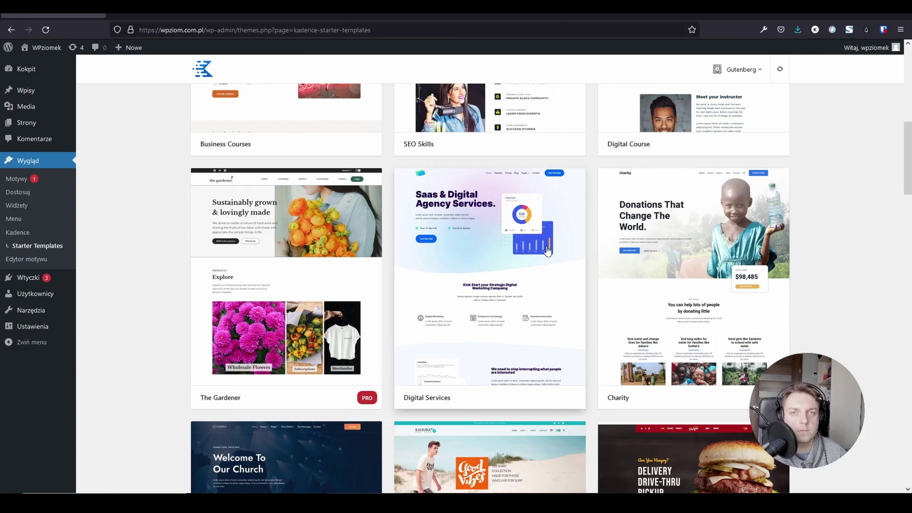
scroll(548, 251, "down", 6)
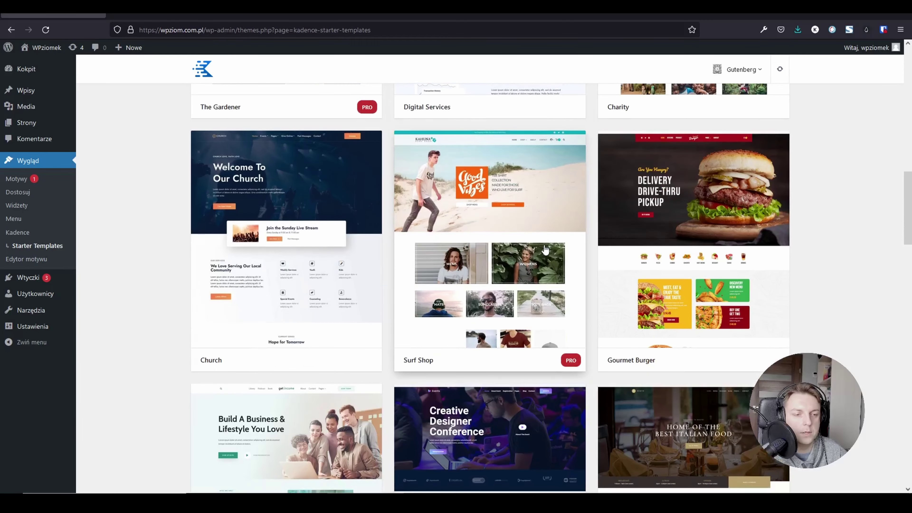
scroll(545, 249, "down", 10)
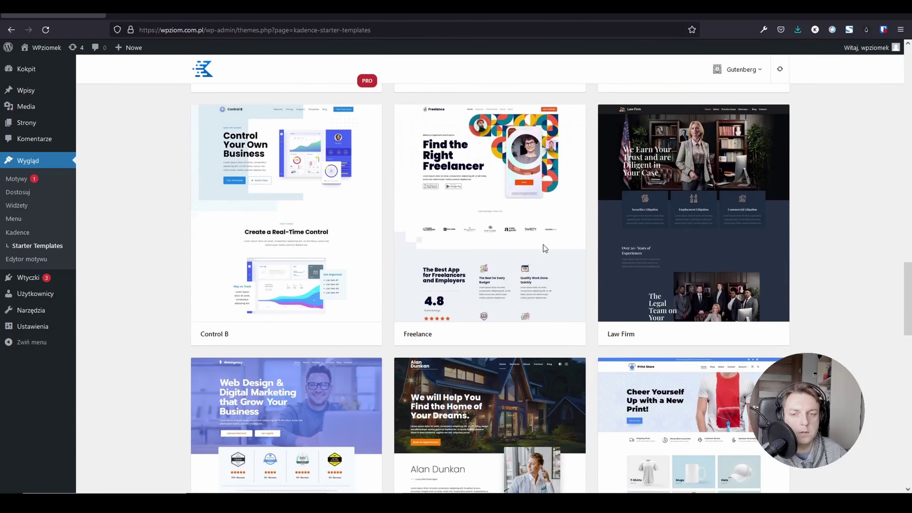
scroll(543, 247, "down", 5)
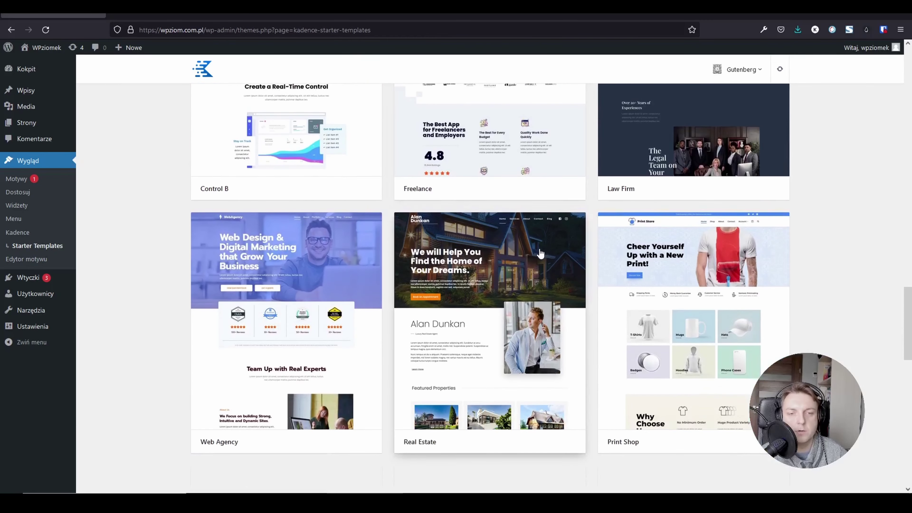
scroll(540, 254, "down", 5)
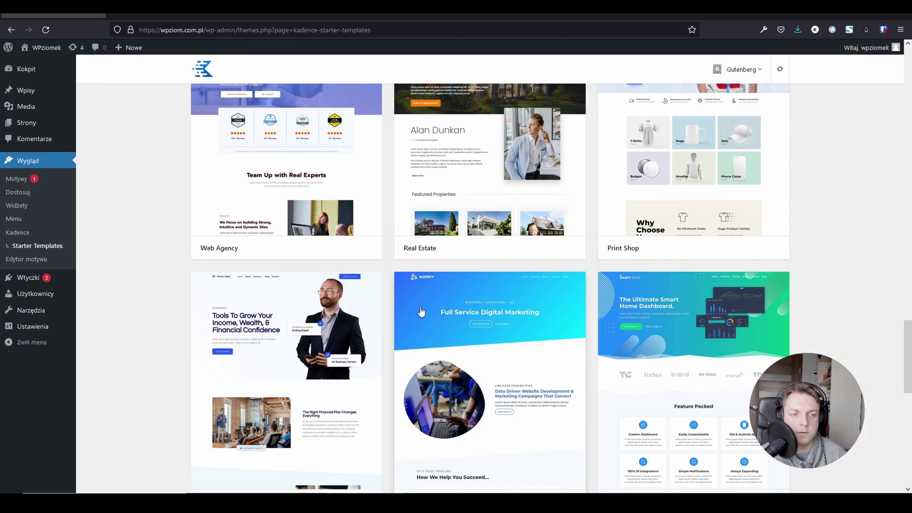
left_click(328, 316)
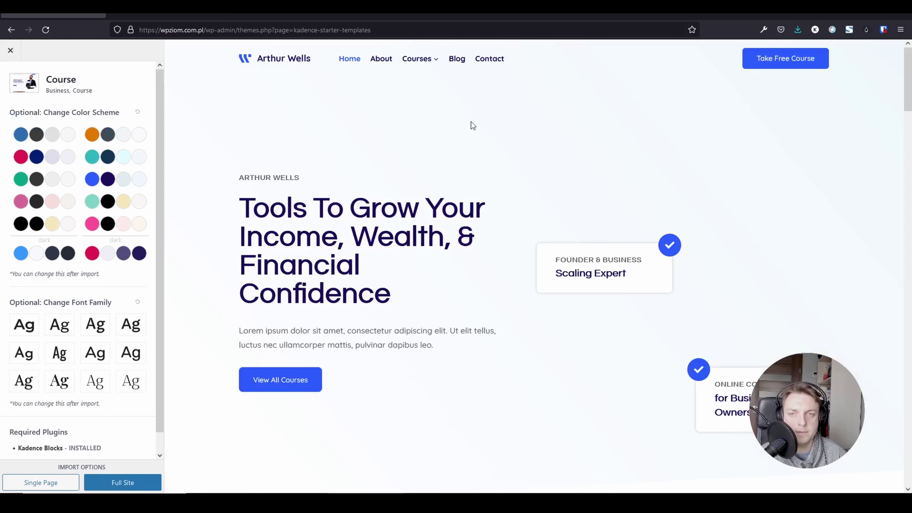
- Examine the Course template's preview, its color and font options, and its required plugins
scroll(475, 119, "down", 3)
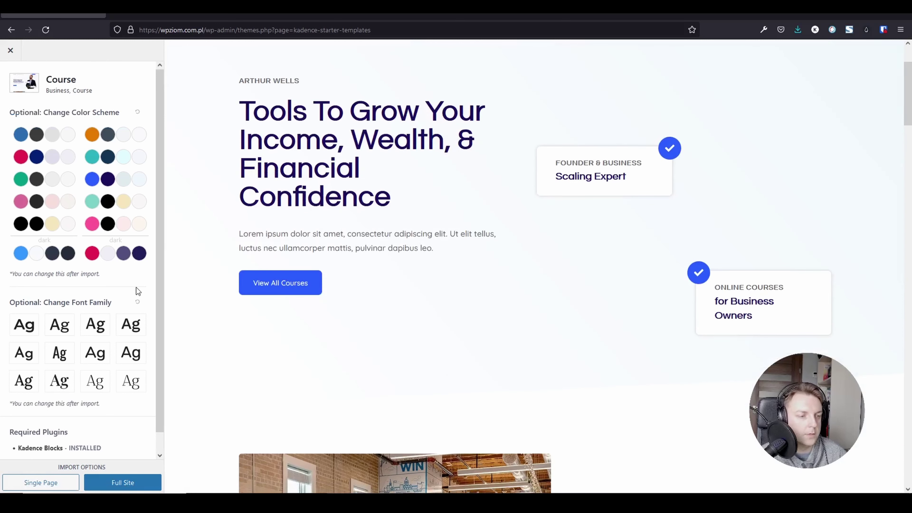
scroll(139, 291, "down", 1)
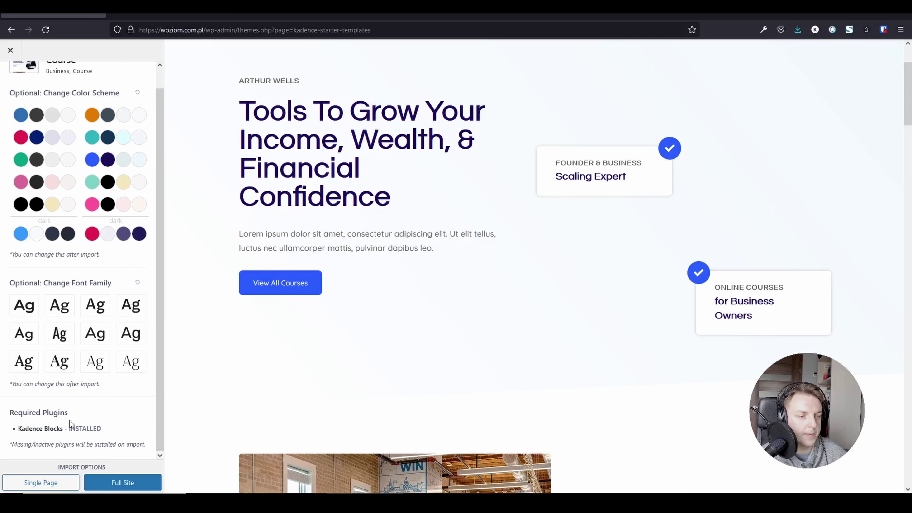
scroll(235, 275, "up", 3)
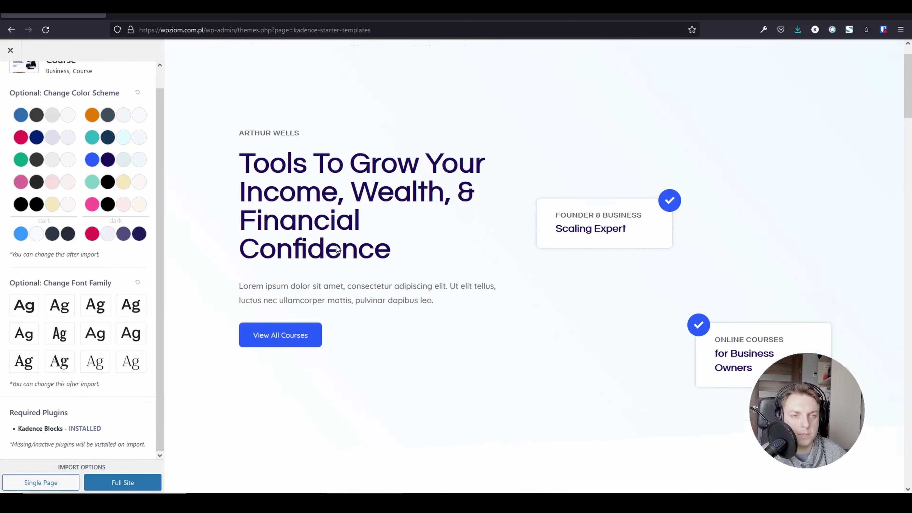
scroll(152, 273, "up", 1)
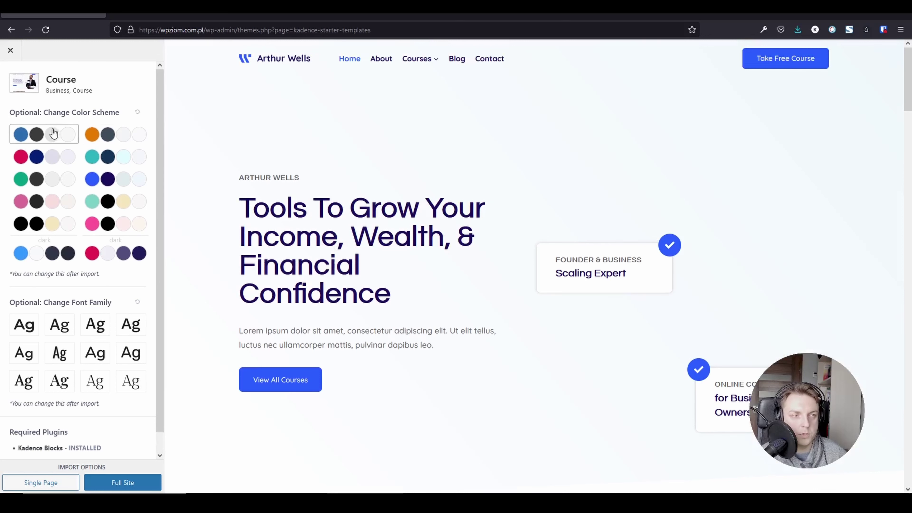
- Try the orange, teal and blue-grey color schemes, plus a serif and a bold sans-serif font family, on the Course template
left_click(118, 144)
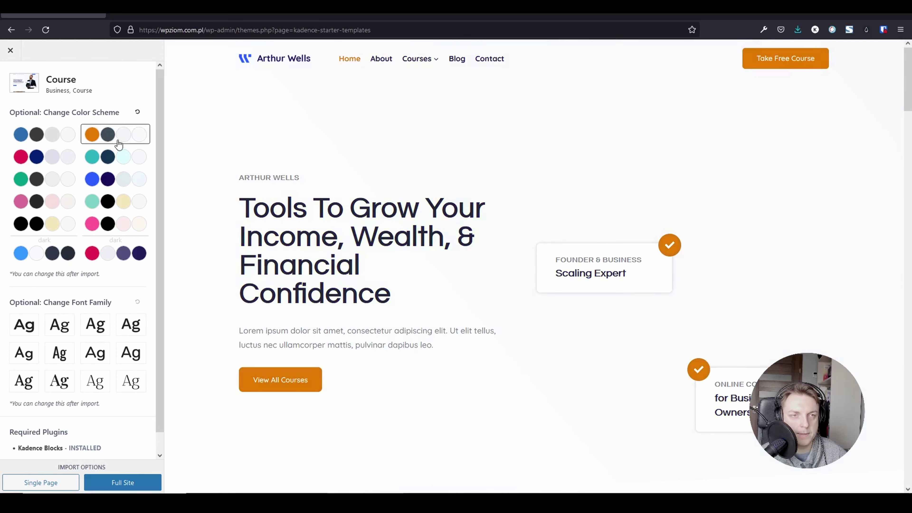
left_click(95, 163)
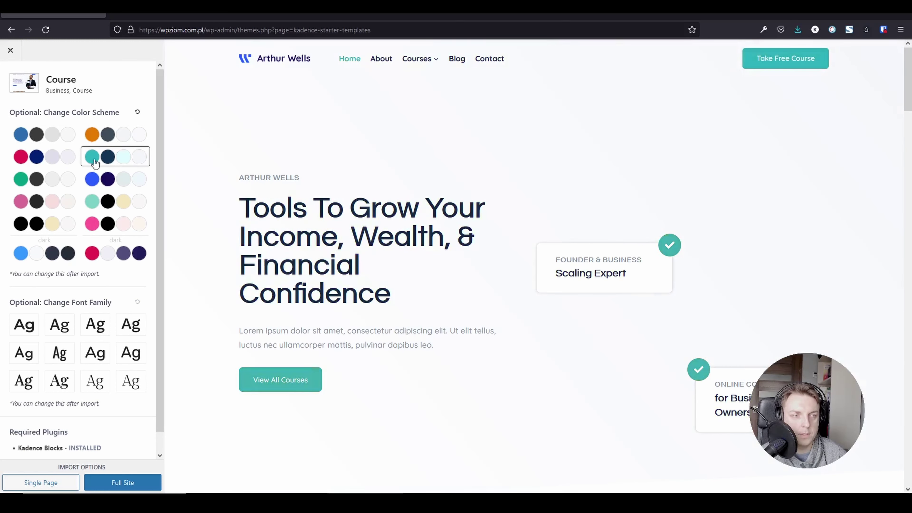
left_click(43, 135)
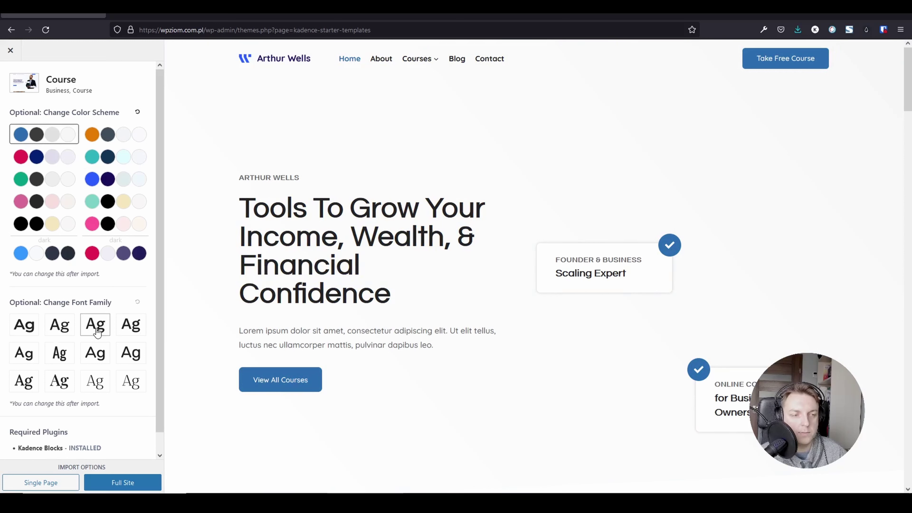
left_click(68, 384)
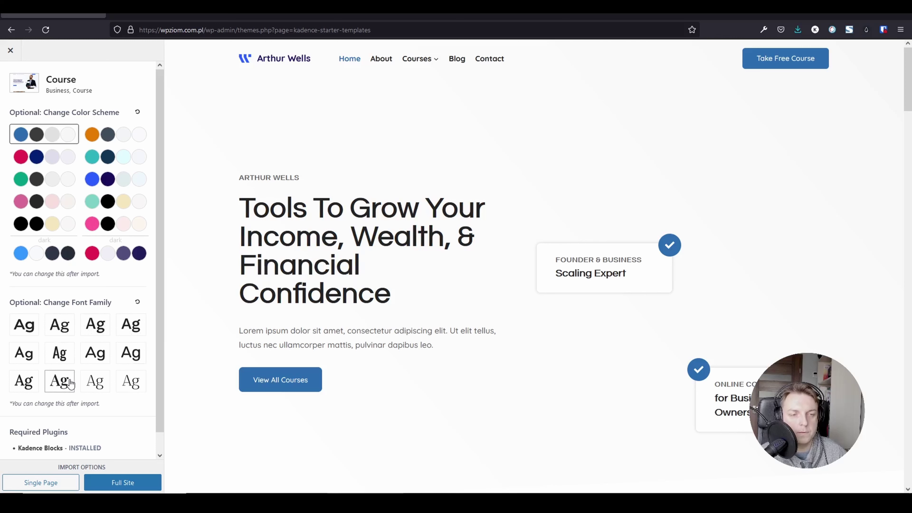
left_click(27, 325)
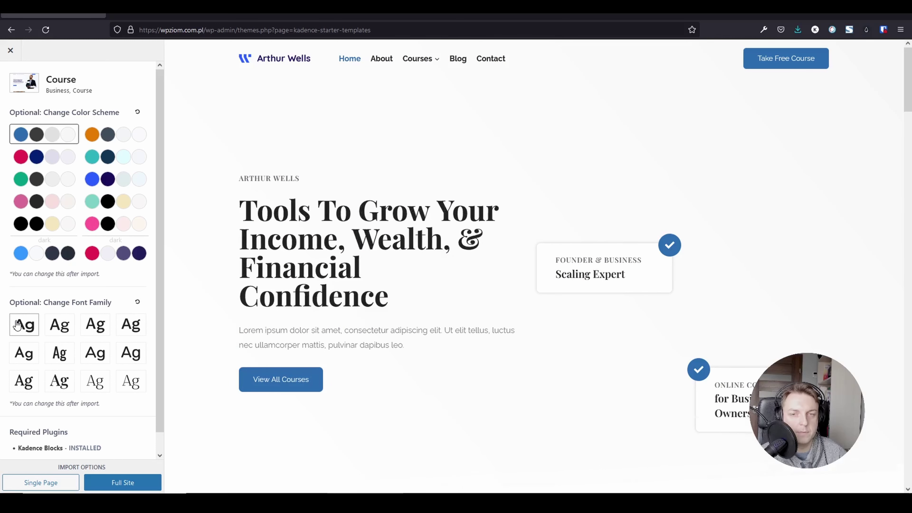
- Import the Course template as a full site, skipping the newsletter subscription
scroll(572, 234, "down", 3)
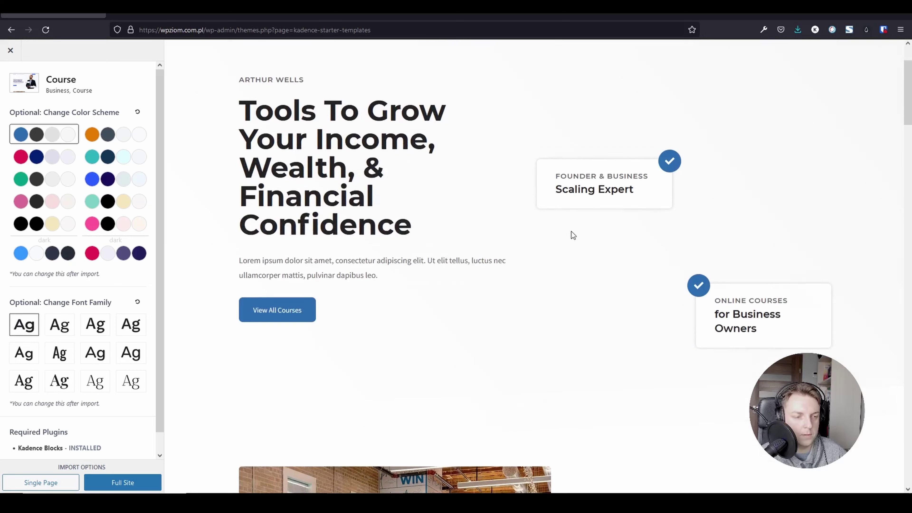
scroll(124, 294, "down", 1)
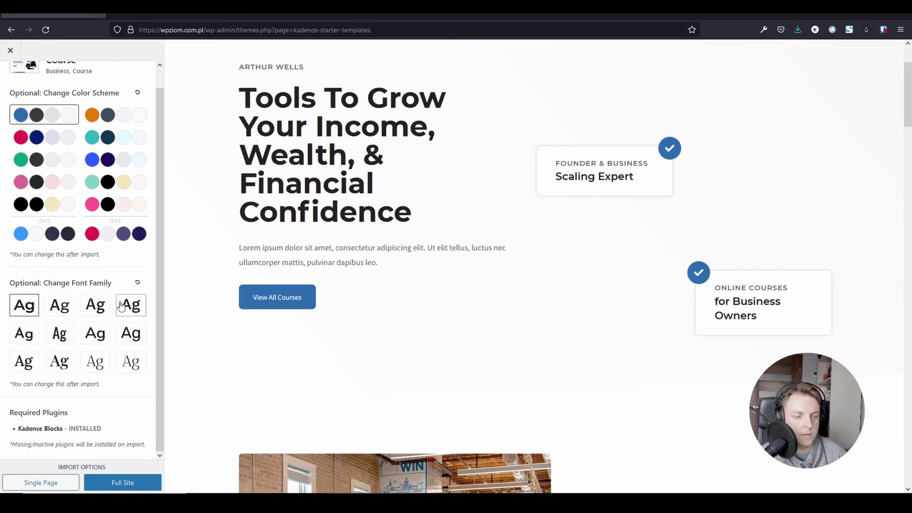
left_click(125, 482)
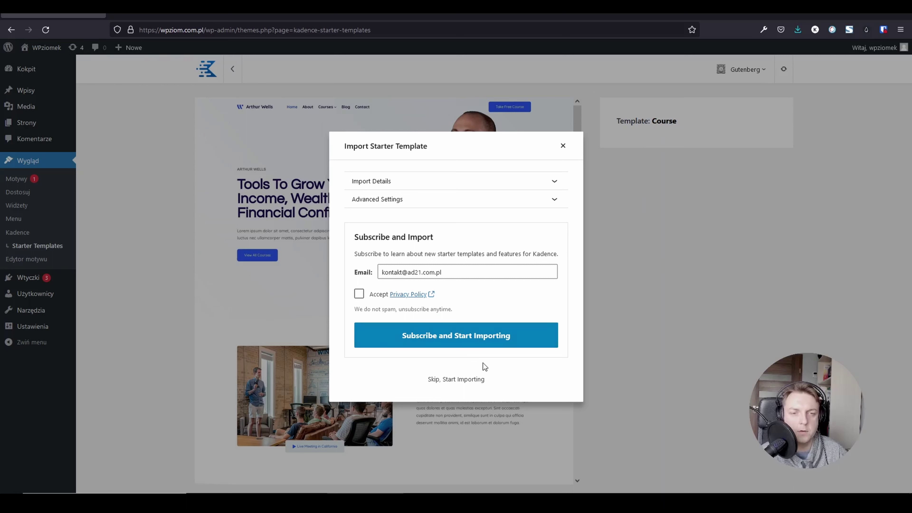
left_click(467, 381)
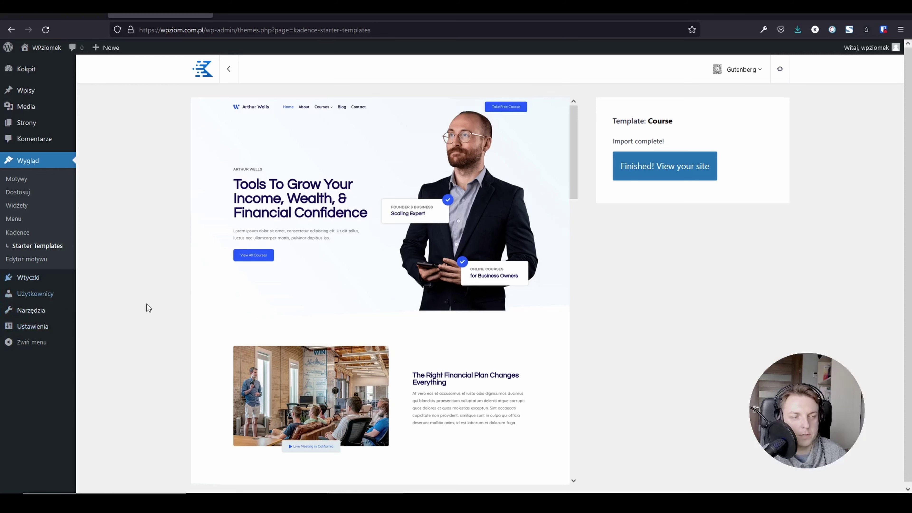
- View the imported site and look through the sections of its home page
left_click(682, 168)
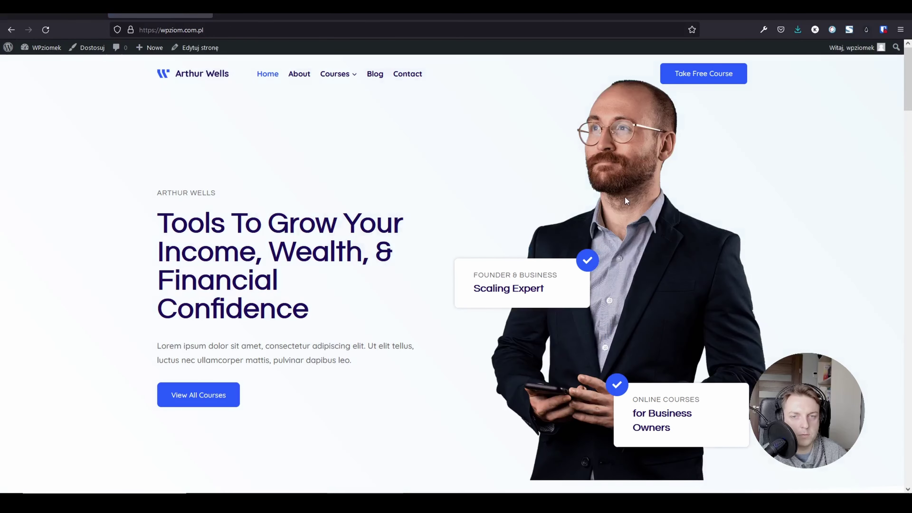
scroll(617, 218, "down", 10)
scroll(616, 217, "down", 20)
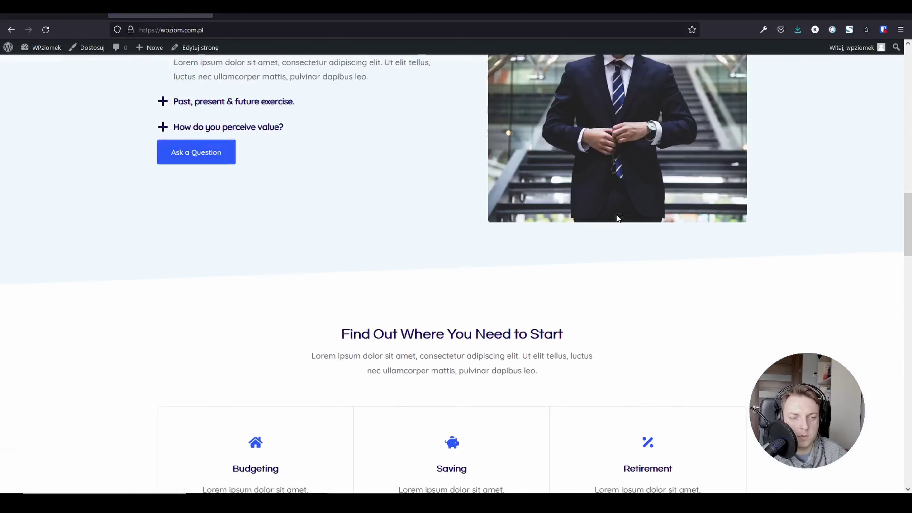
scroll(612, 200, "down", 5)
scroll(608, 191, "up", 18)
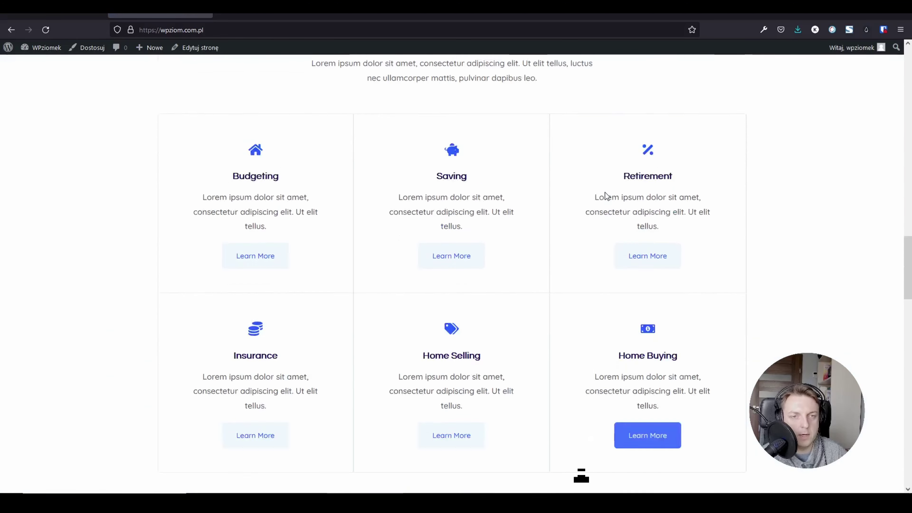
scroll(604, 193, "up", 10)
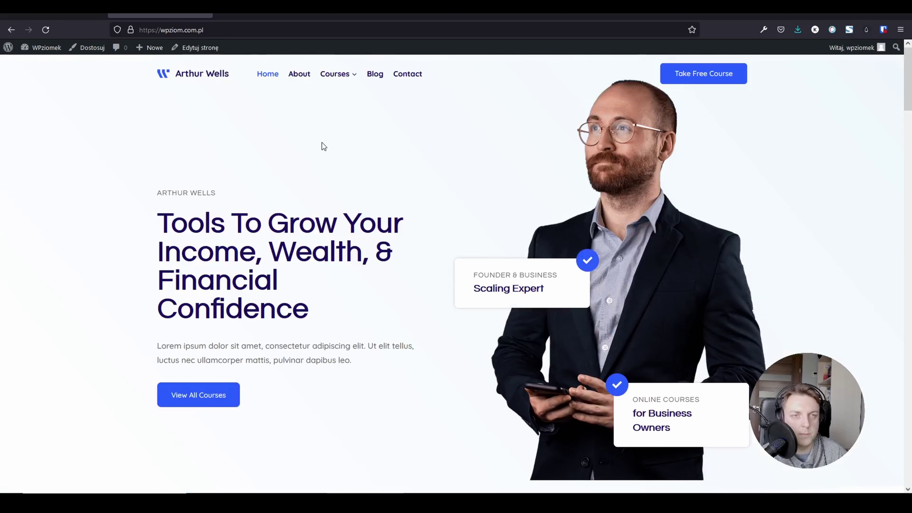
- Return to the WordPress dashboard, open the theme Customizer and look over its General settings
mouse_move(42, 50)
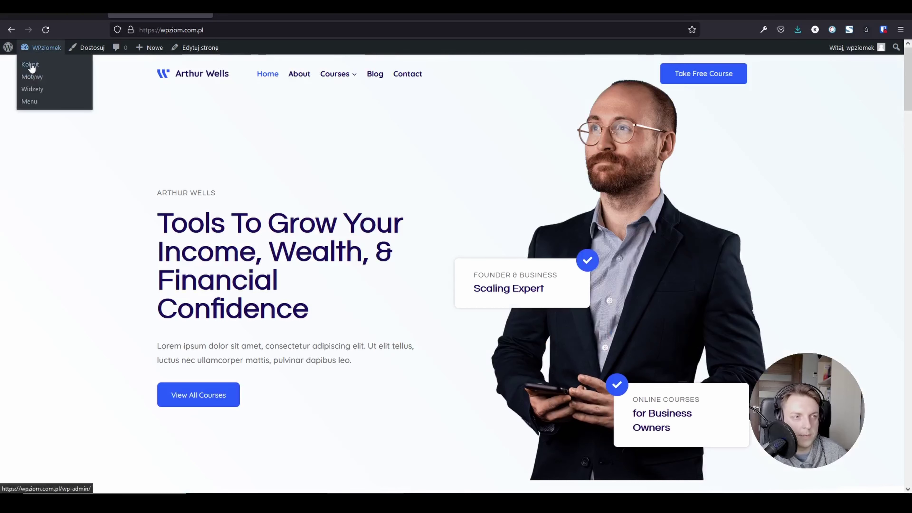
left_click(31, 66)
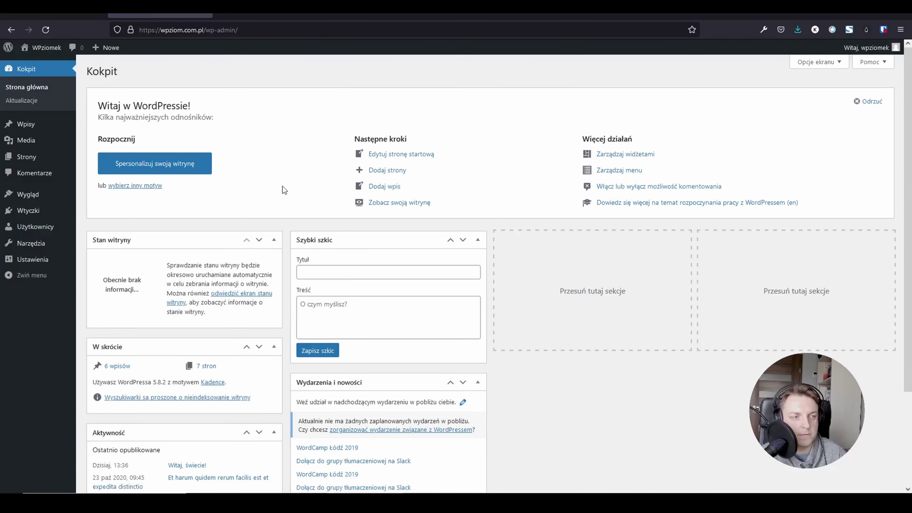
mouse_move(50, 200)
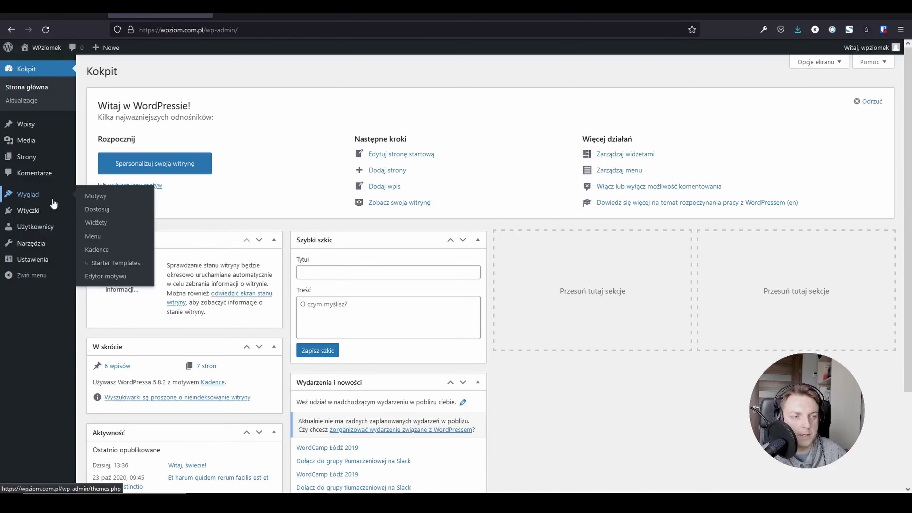
left_click(107, 214)
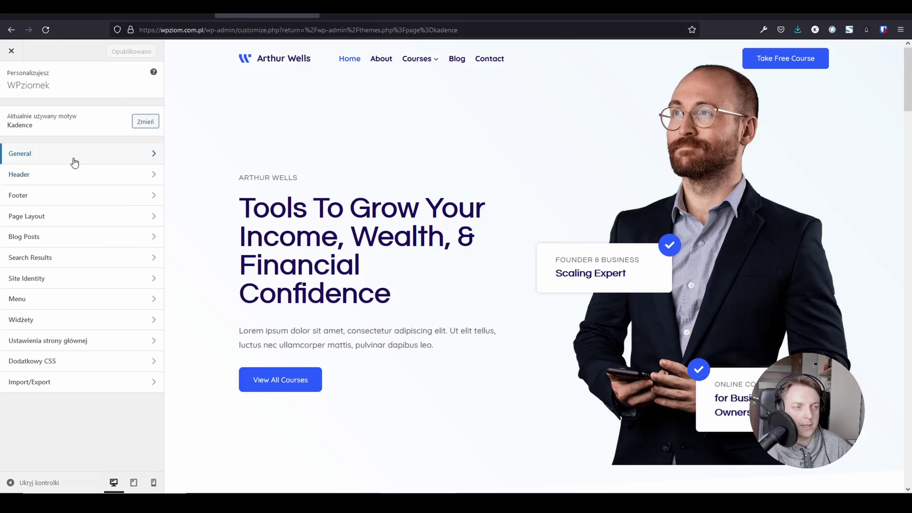
left_click(74, 163)
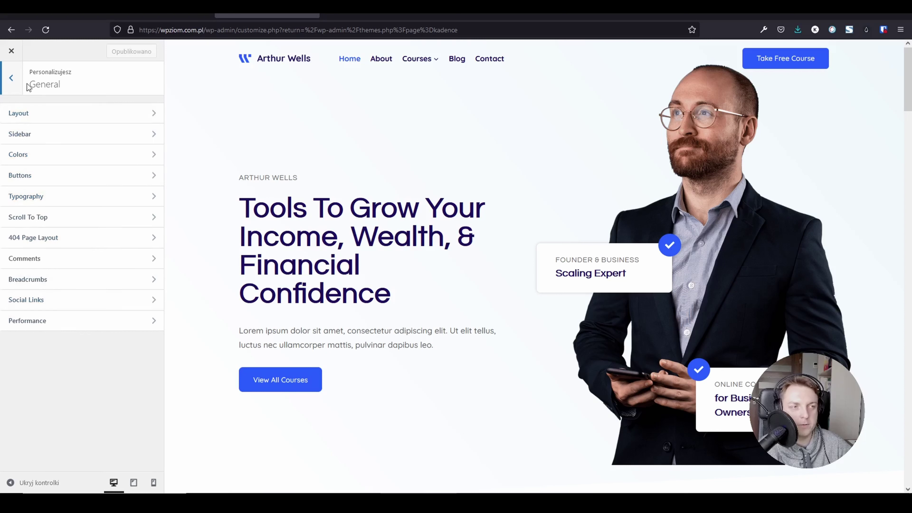
left_click(16, 81)
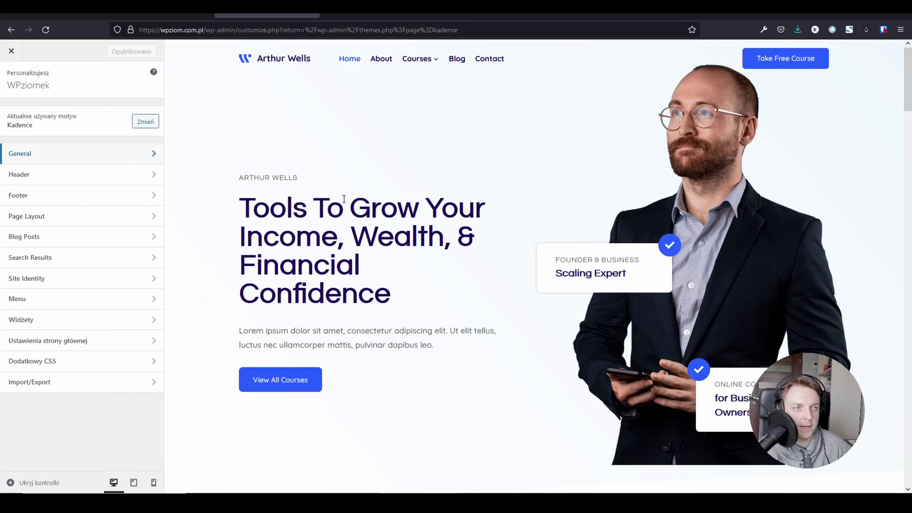
- Close the Customizer and look over the Kadence theme dashboard
left_click(11, 51)
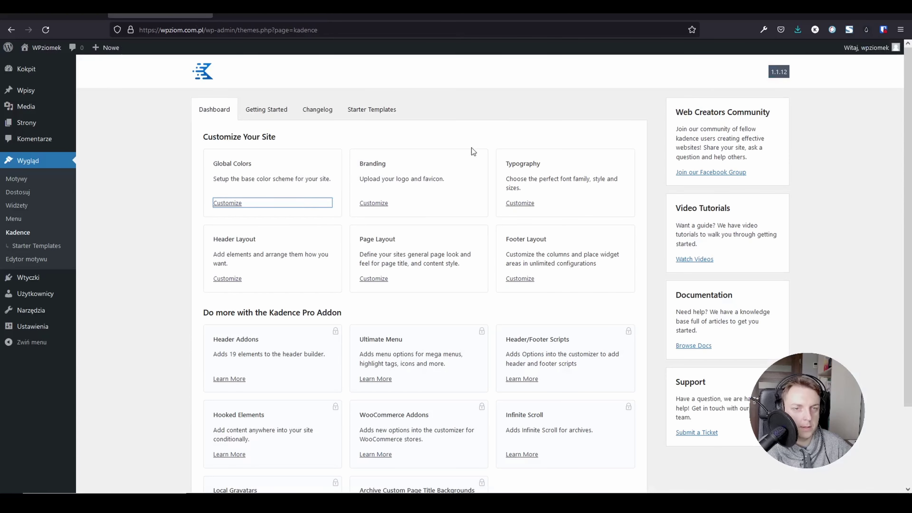
left_click(430, 137)
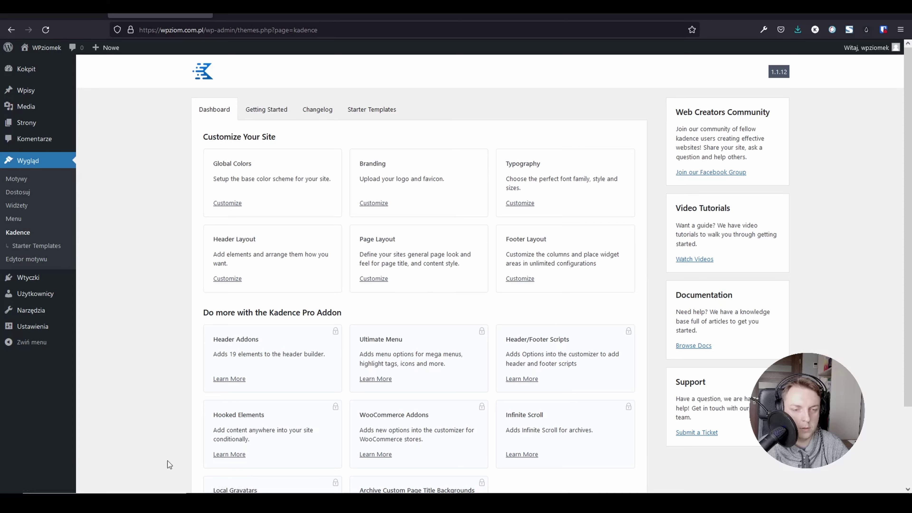
scroll(414, 328, "down", 3)
scroll(586, 339, "up", 3)
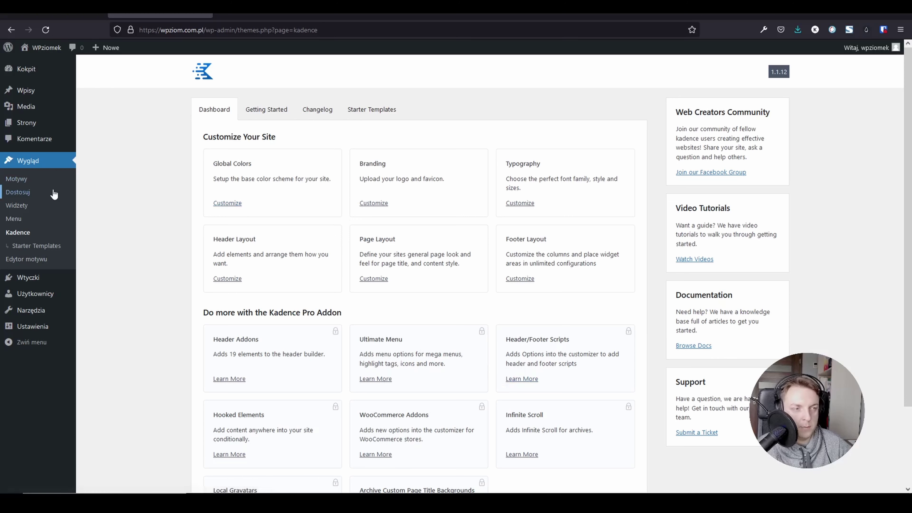
- Open the Global Colors settings from the Kadence dashboard and change the first color of Palette 1 to red (FF2929)
left_click(226, 203)
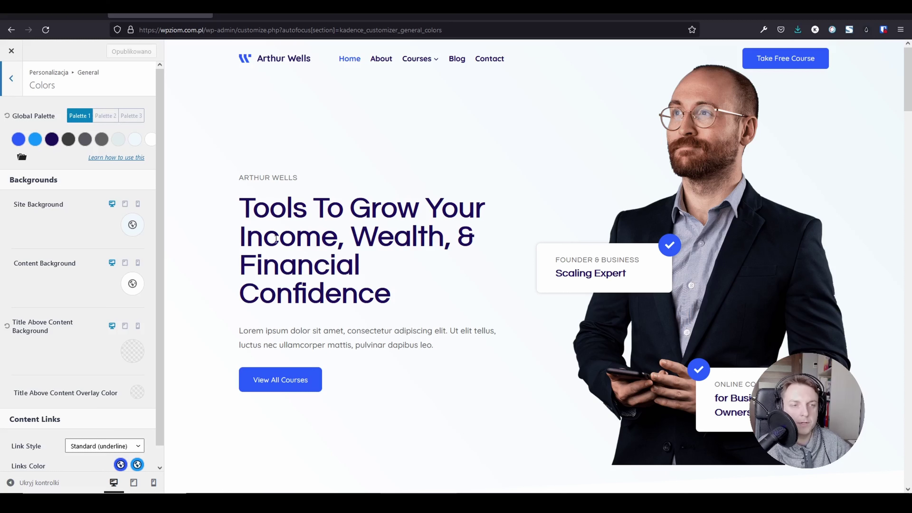
left_click(18, 139)
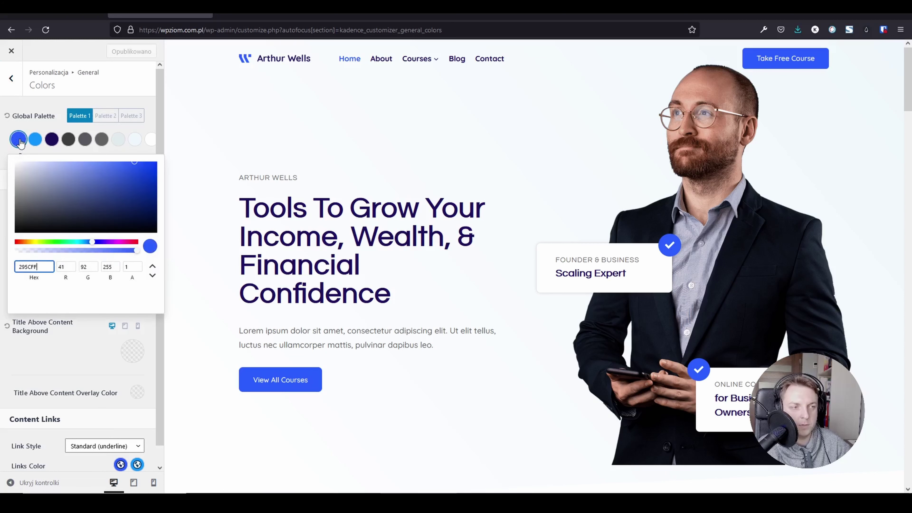
left_click_drag(23, 247, 14, 83)
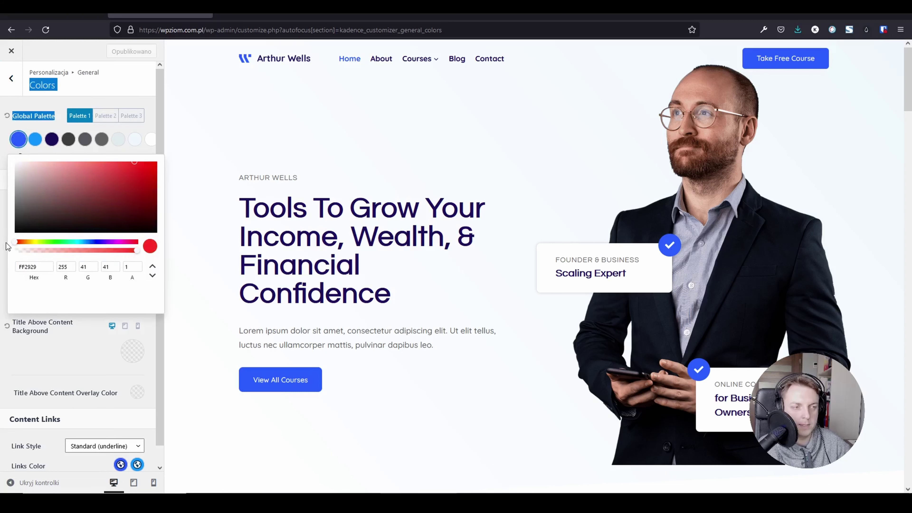
left_click(94, 353)
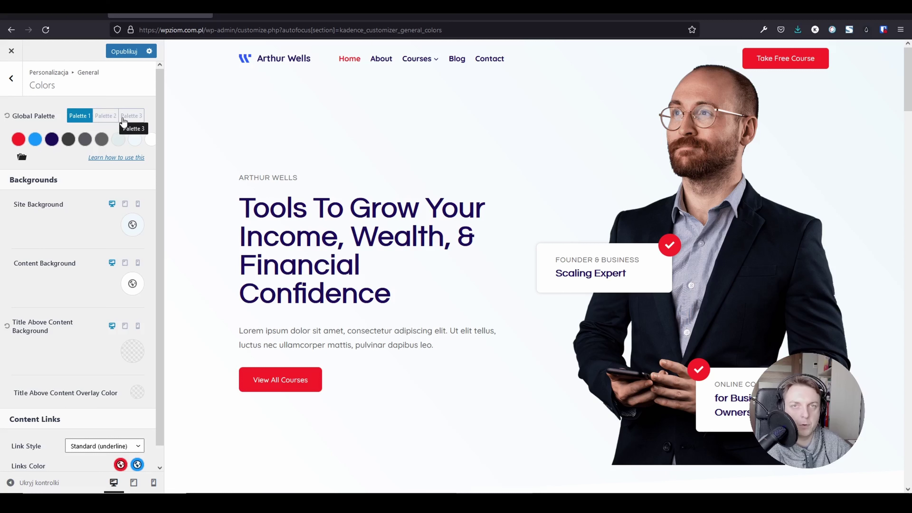
- Preview the site with Palette 2 and switch back to Palette 1
left_click(107, 122)
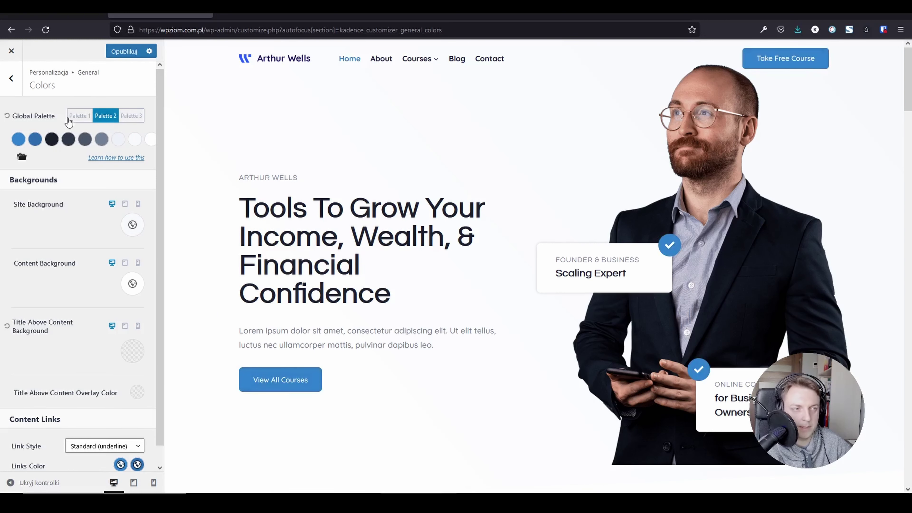
left_click(82, 122)
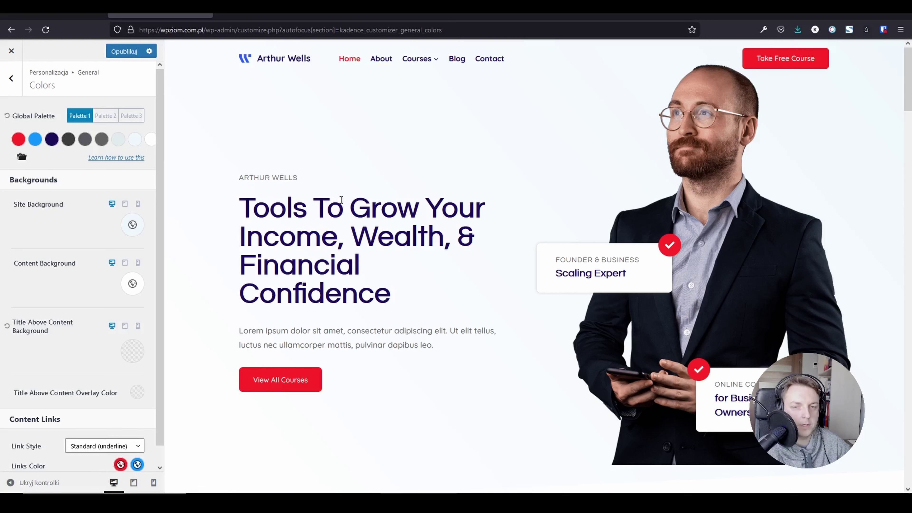
- Examine how the red accent color is applied to buttons, icons and links throughout the home page preview and the color settings
scroll(419, 226, "down", 8)
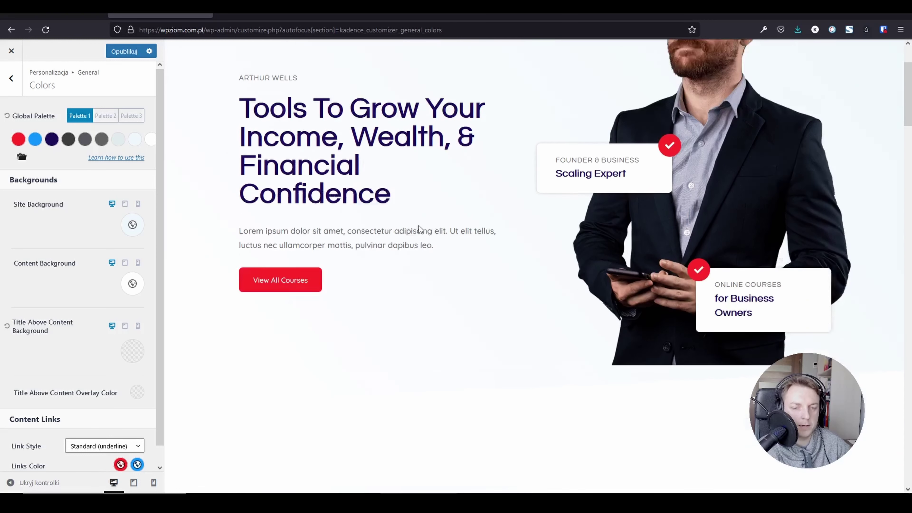
scroll(419, 225, "down", 4)
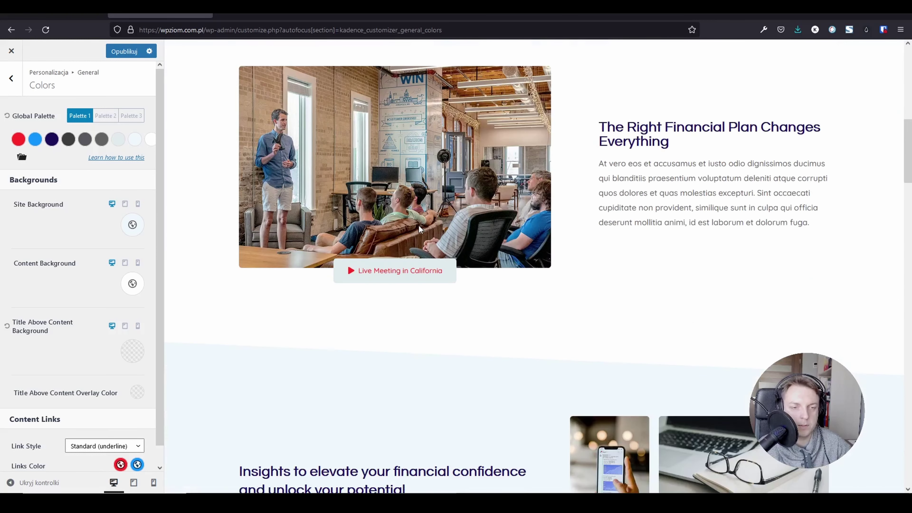
scroll(419, 226, "up", 2)
scroll(421, 228, "up", 2)
scroll(409, 201, "up", 7)
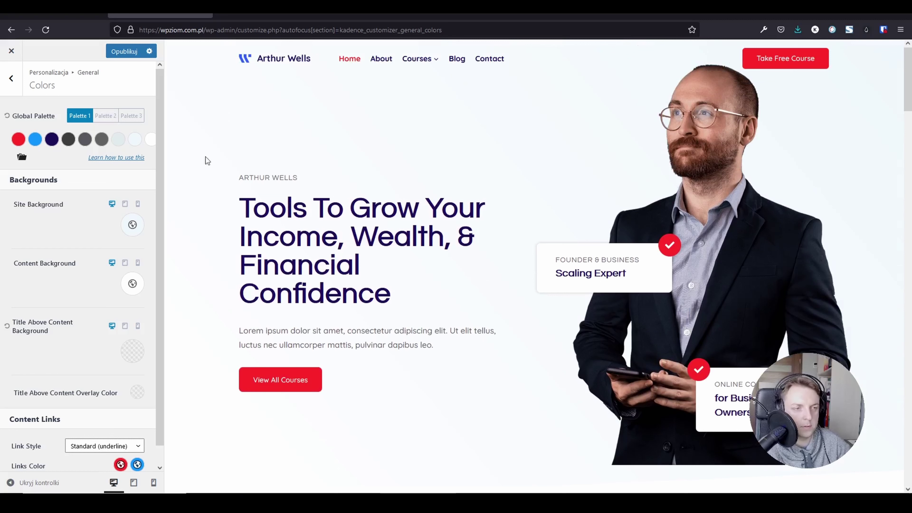
scroll(119, 290, "down", 1)
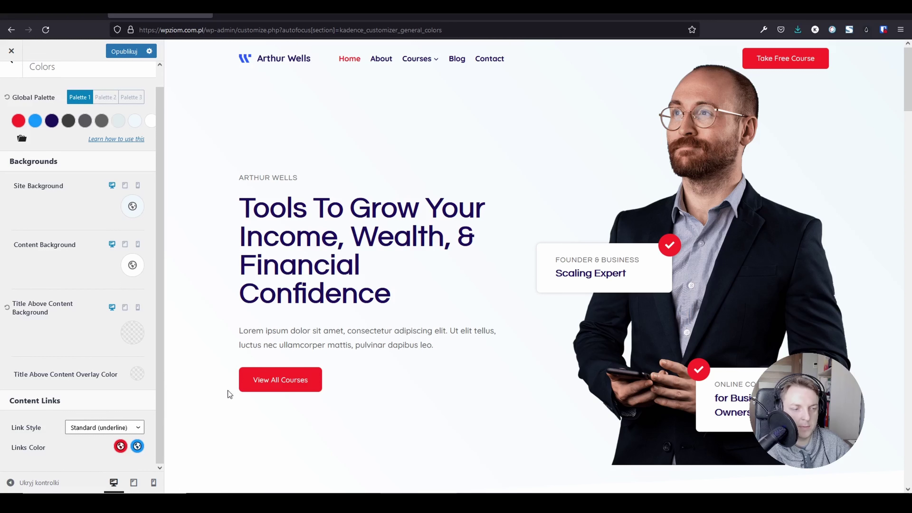
scroll(370, 408, "down", 15)
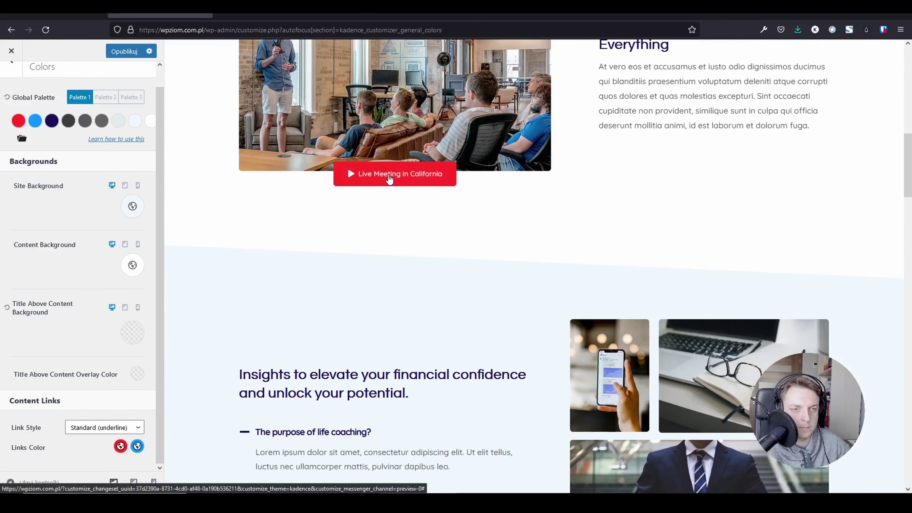
scroll(462, 302, "down", 5)
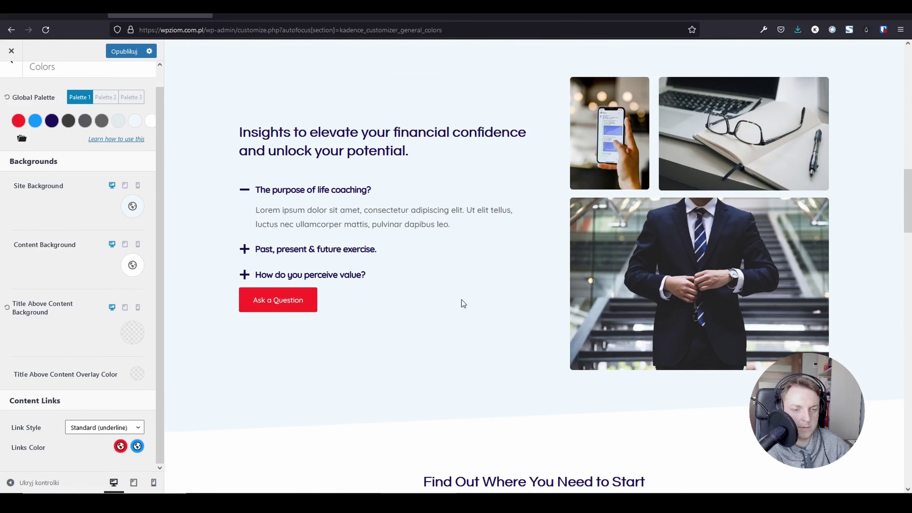
left_click(337, 275)
scroll(374, 357, "down", 10)
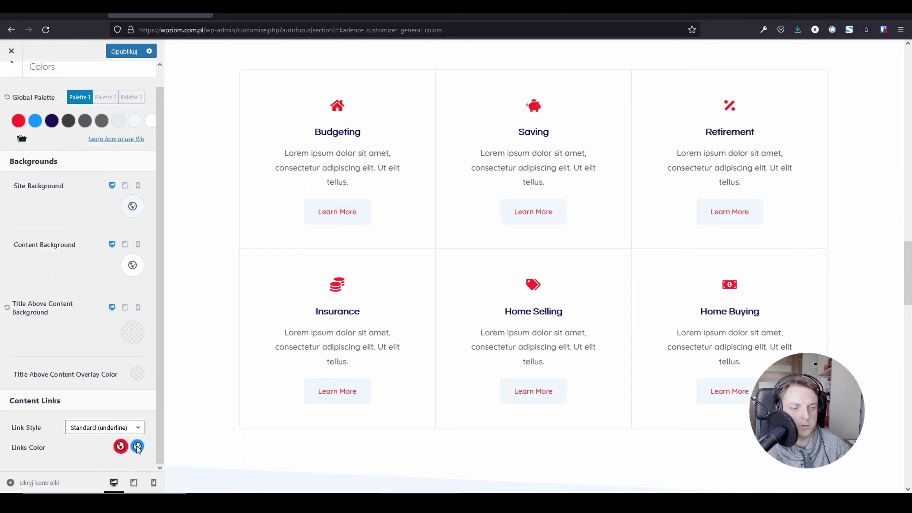
scroll(334, 410, "down", 3)
scroll(334, 404, "down", 20)
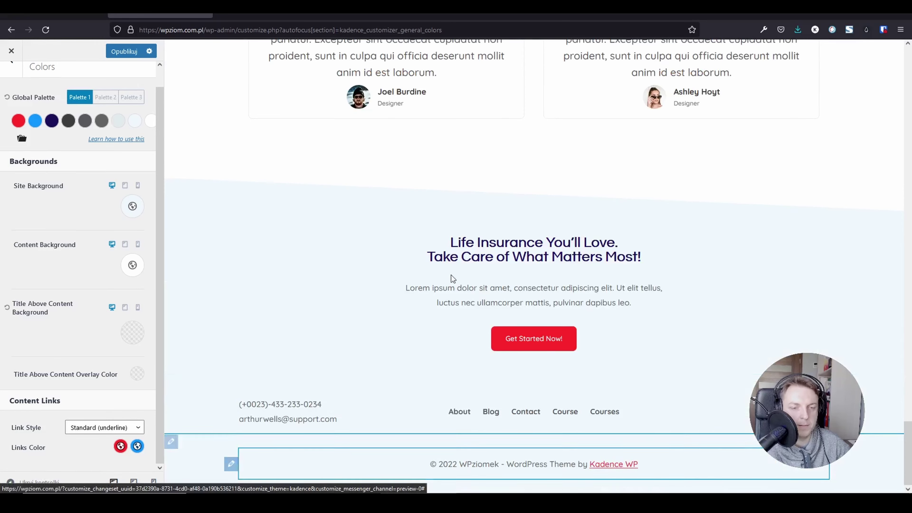
scroll(446, 277, "up", 8)
scroll(437, 269, "down", 8)
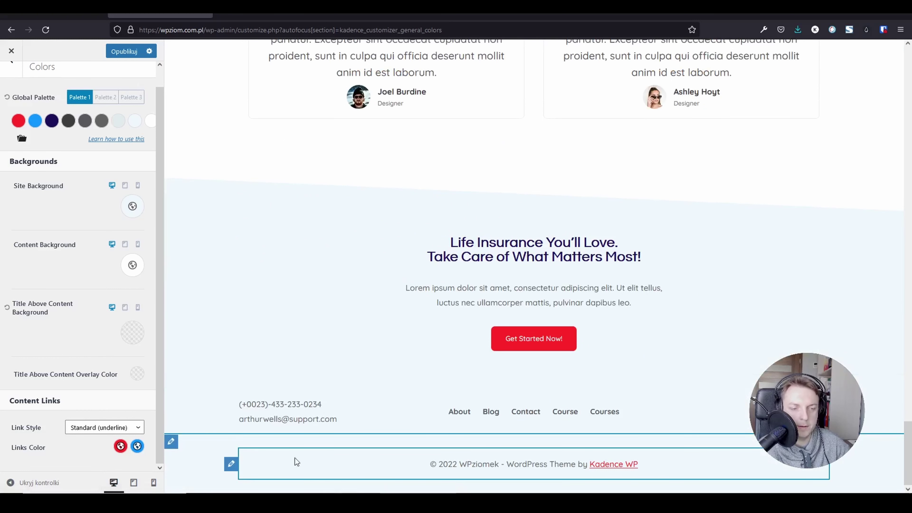
scroll(179, 335, "up", 15)
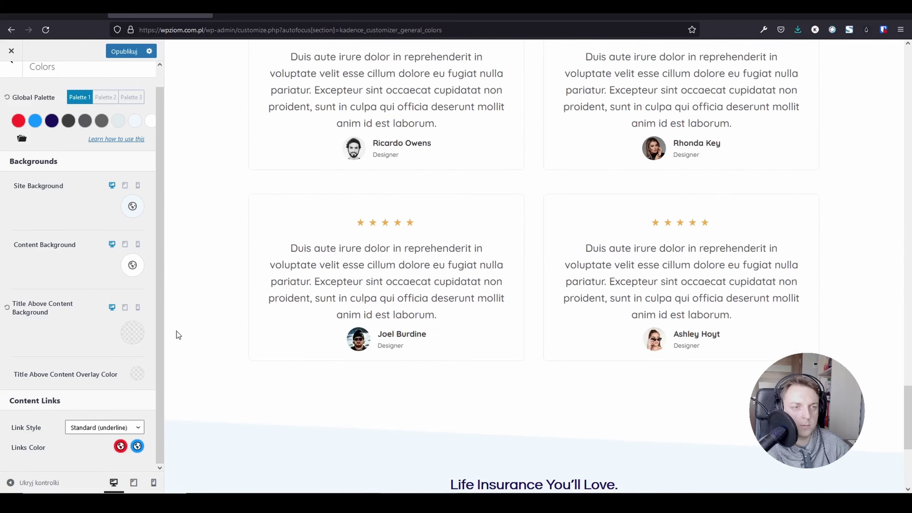
scroll(177, 333, "up", 15)
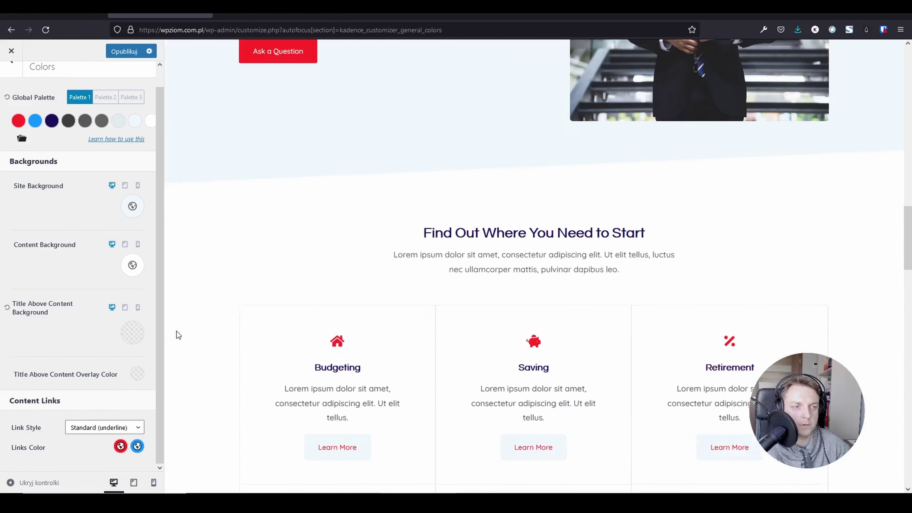
scroll(186, 366, "up", 5)
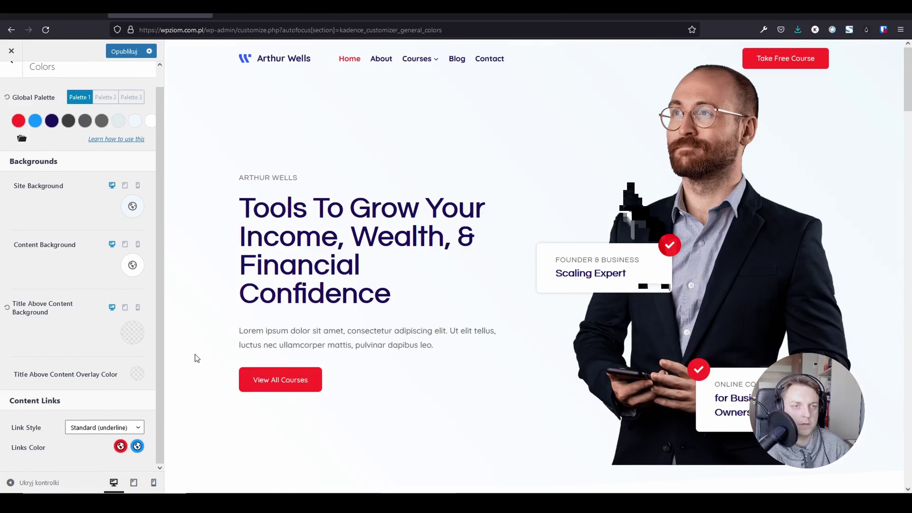
- Open the Sticky Header settings of the site header and review which header rows can be made sticky
left_click(171, 47)
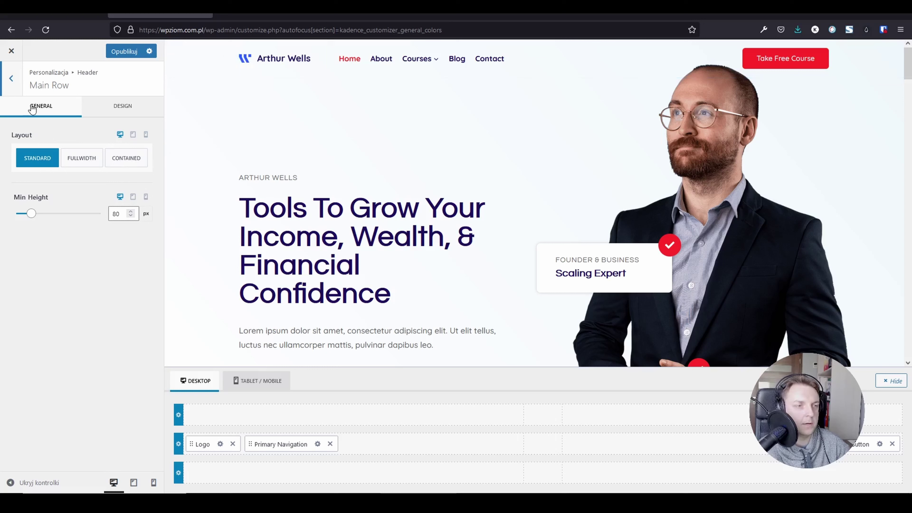
left_click(11, 79)
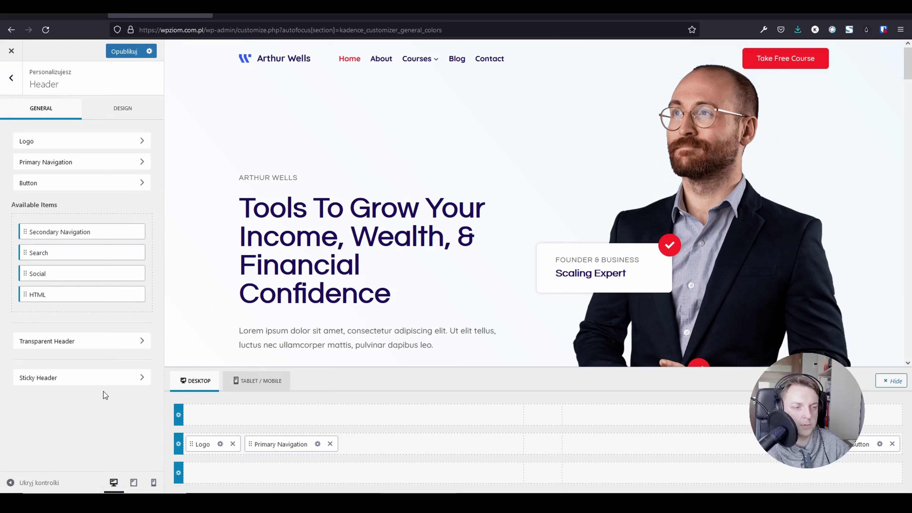
left_click(97, 380)
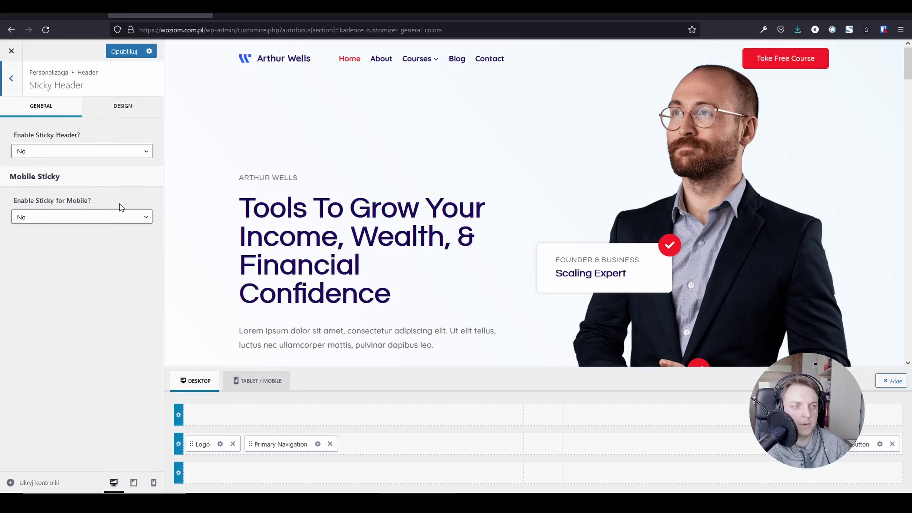
left_click(105, 154)
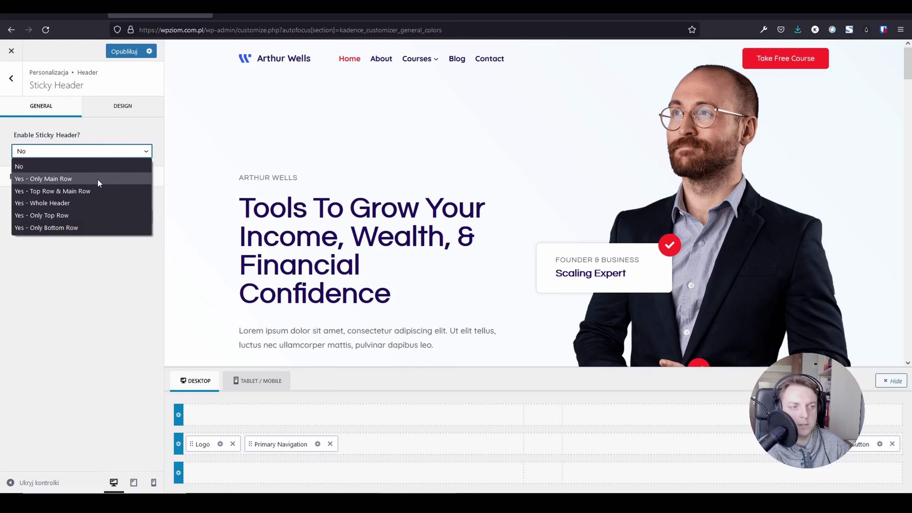
left_click(110, 120)
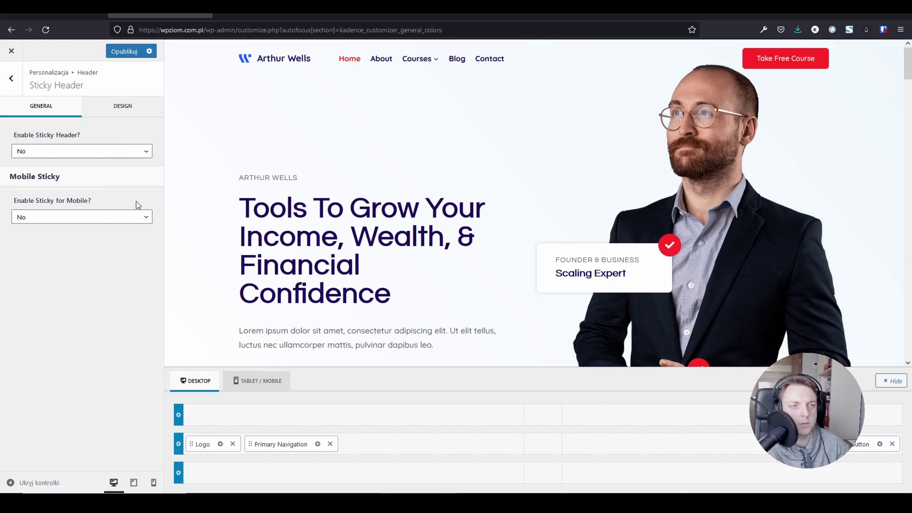
- Enable the sticky header with the option "Yes - Only Main Row" and check its behavior on the home page preview
left_click(88, 151)
left_click(75, 177)
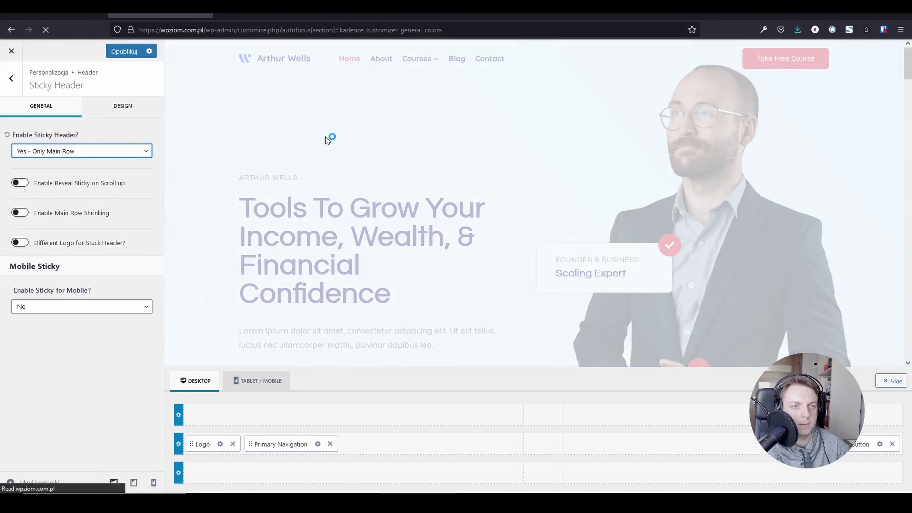
scroll(326, 138, "down", 3)
scroll(327, 139, "down", 5)
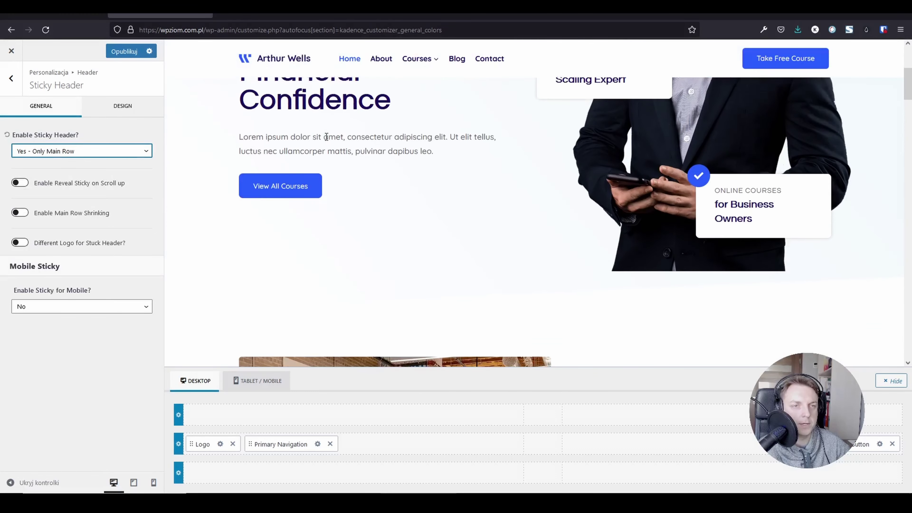
scroll(189, 215, "up", 8)
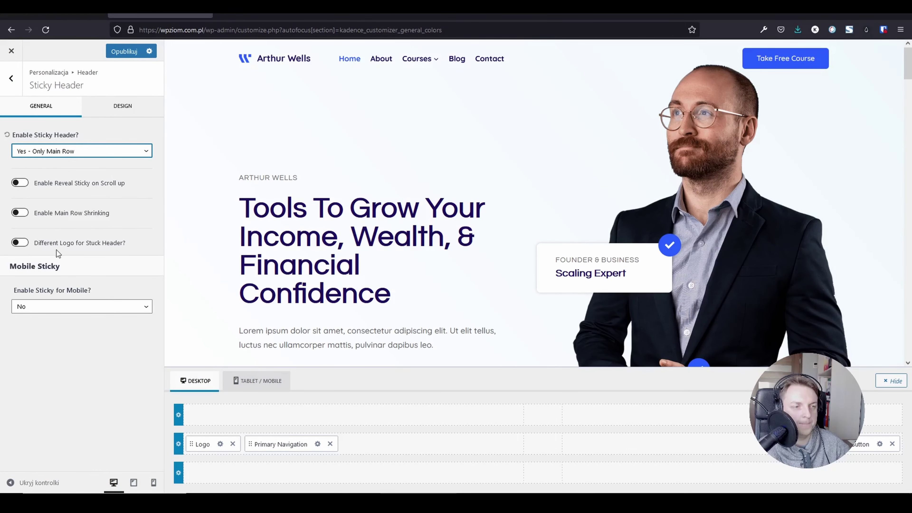
- Turn on a different logo for the stuck header and check the header's logo further down the home page preview
left_click(21, 245)
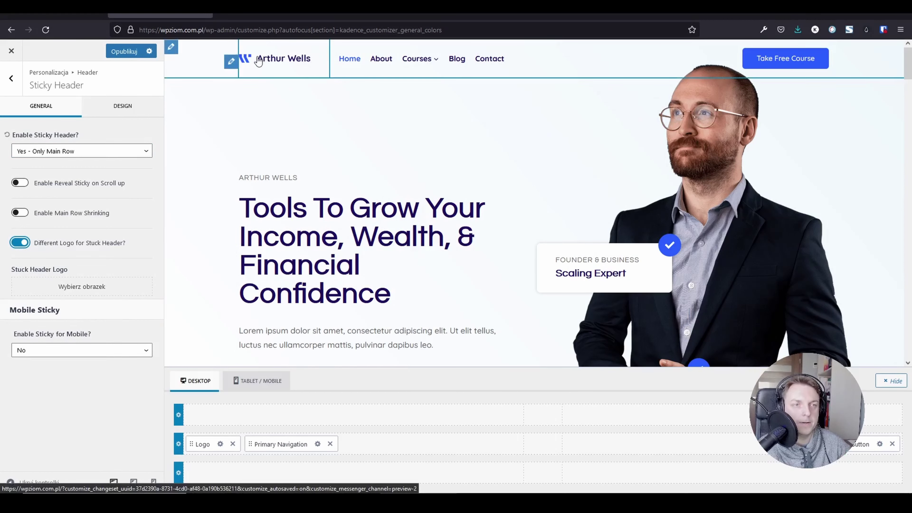
scroll(357, 138, "down", 5)
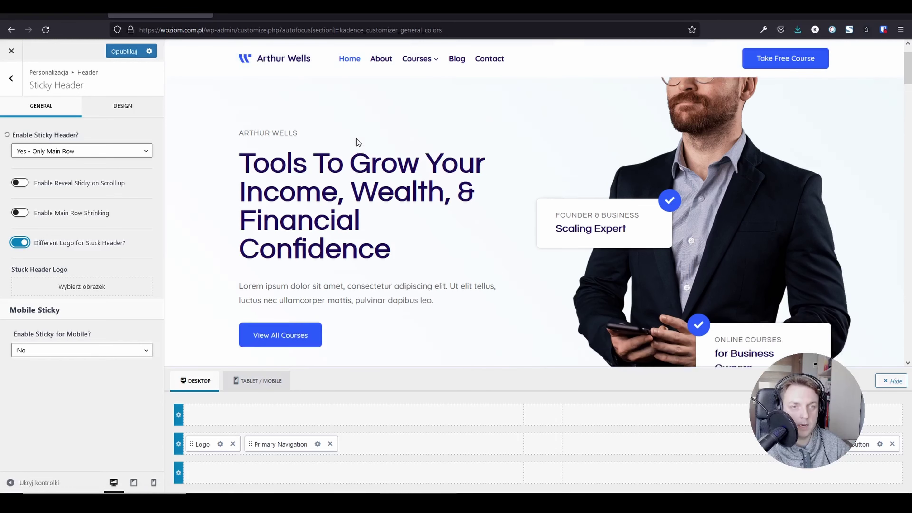
scroll(357, 138, "down", 5)
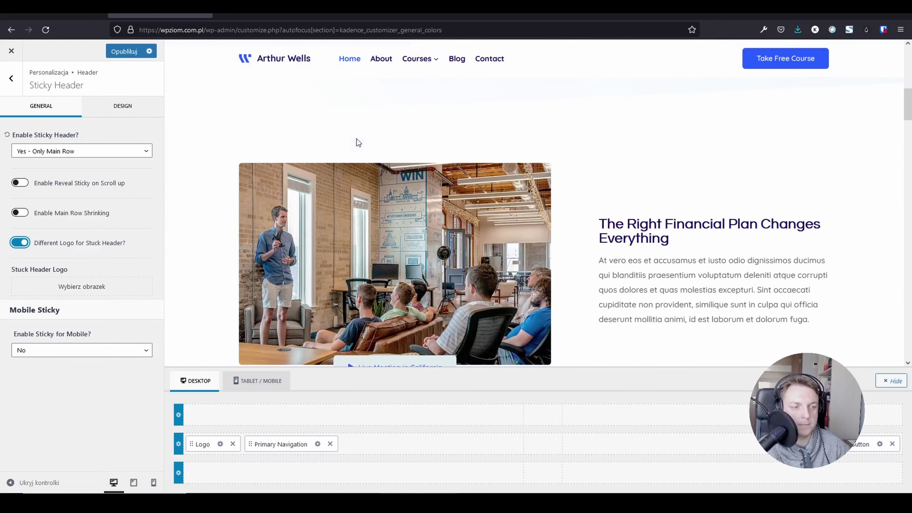
scroll(357, 140, "up", 10)
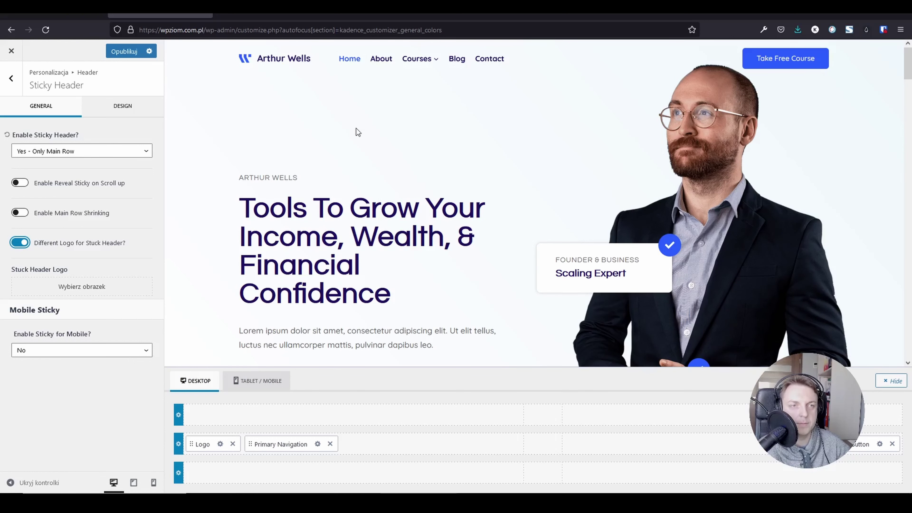
scroll(358, 132, "down", 10)
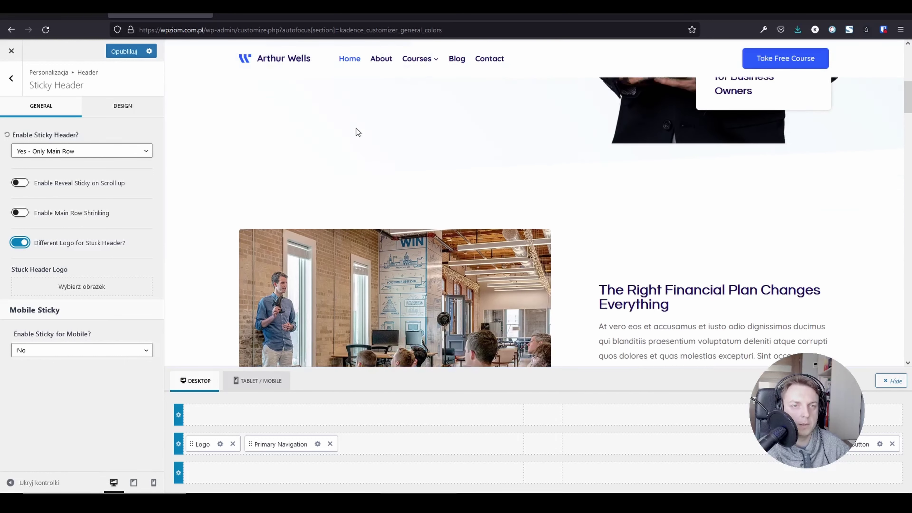
scroll(357, 132, "down", 3)
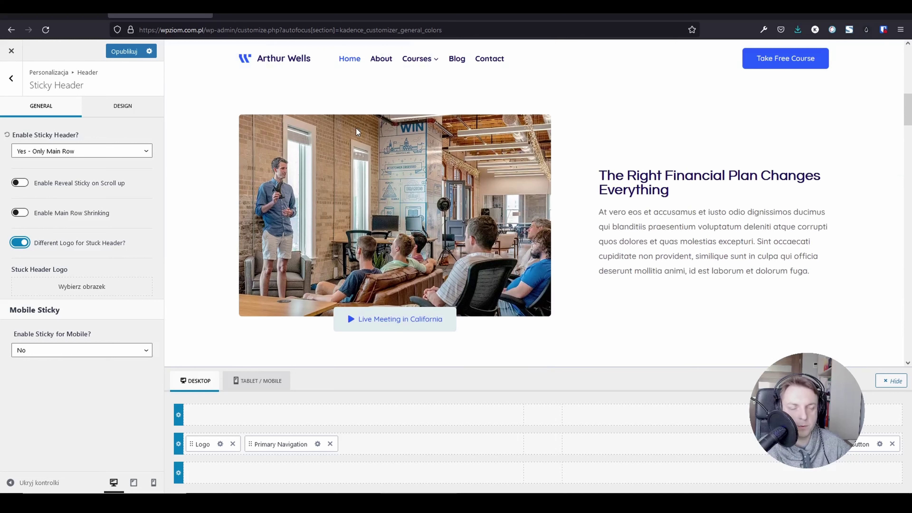
- Turn off the different logo for the stuck header, review the sticky row options and keep "Yes - Only Main Row"
left_click(22, 244)
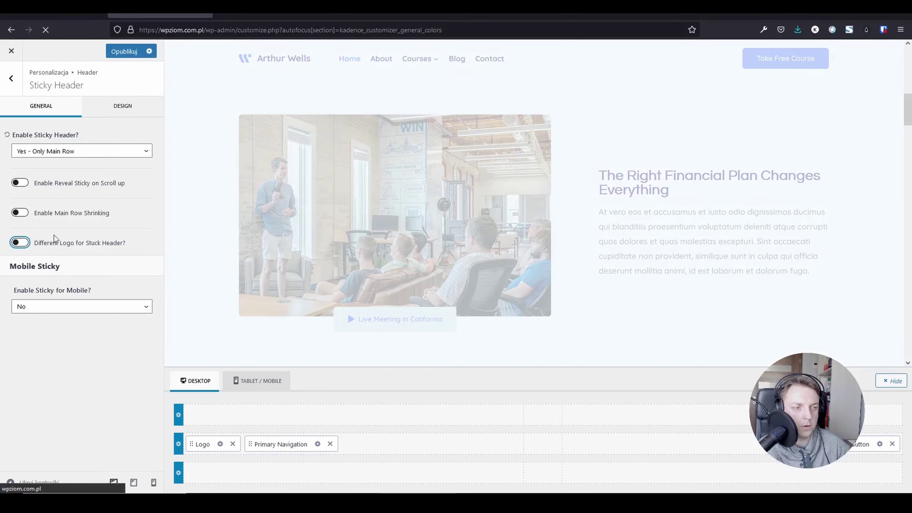
left_click(105, 151)
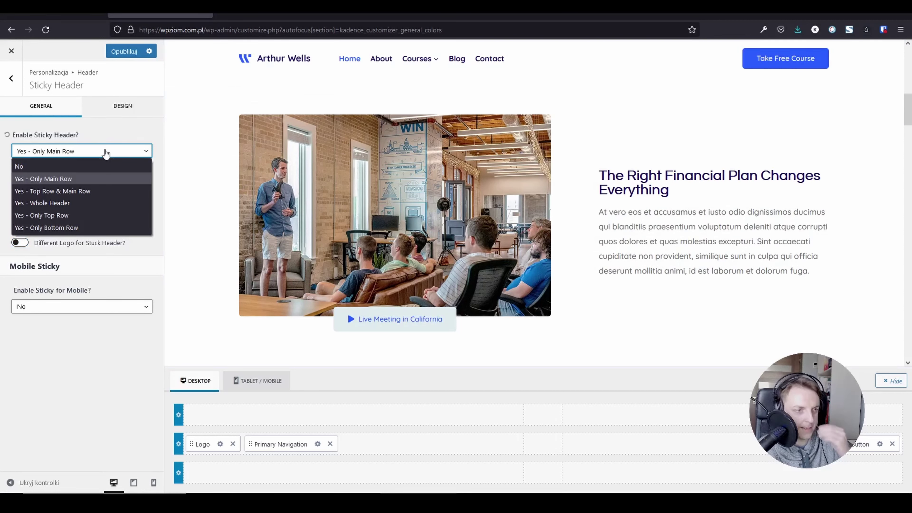
left_click(105, 152)
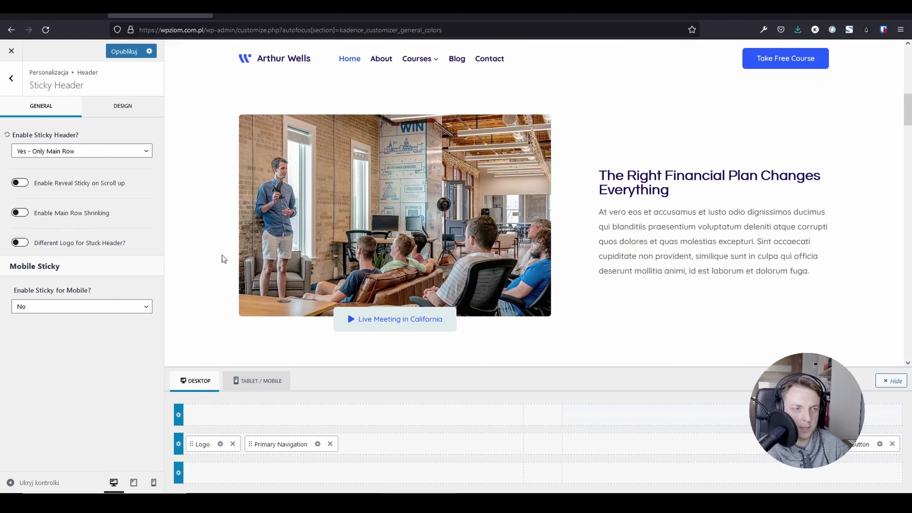
scroll(247, 166, "down", 5)
scroll(247, 163, "up", 8)
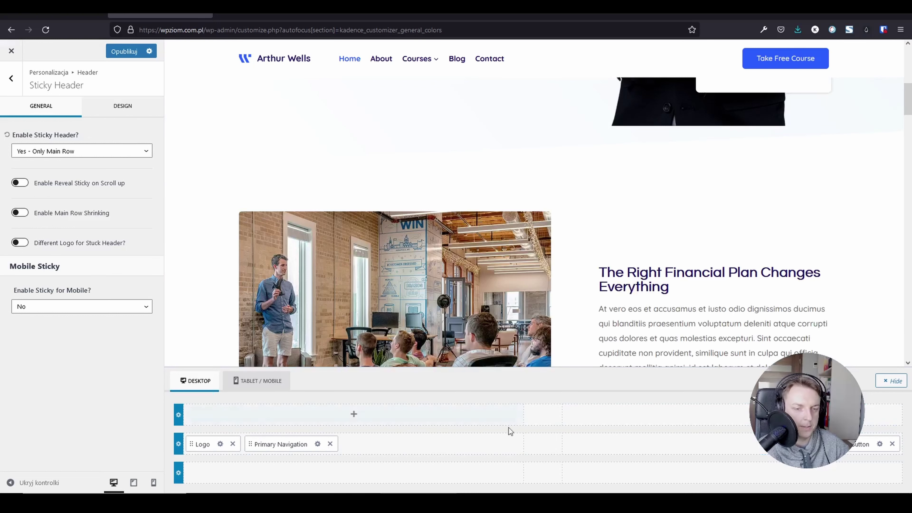
- Add the Social element to the right end of the header's top row and open its settings
left_click(733, 416)
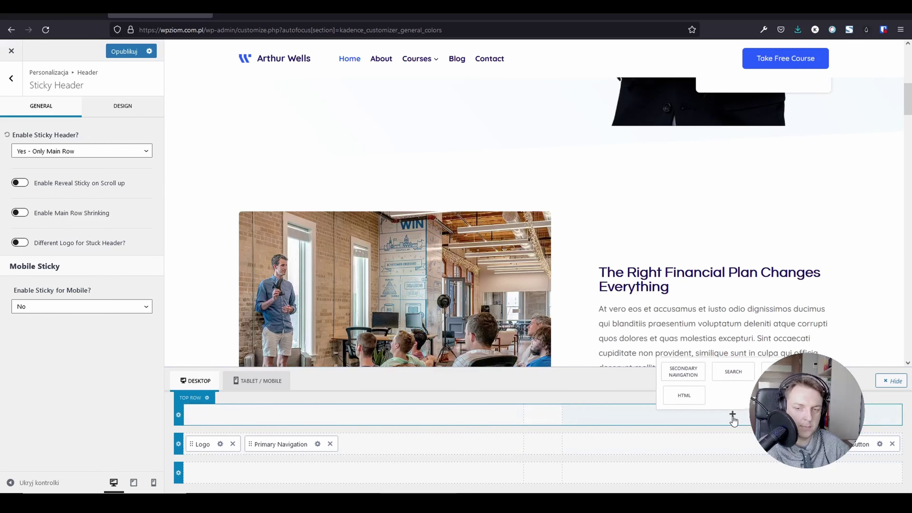
left_click(207, 398)
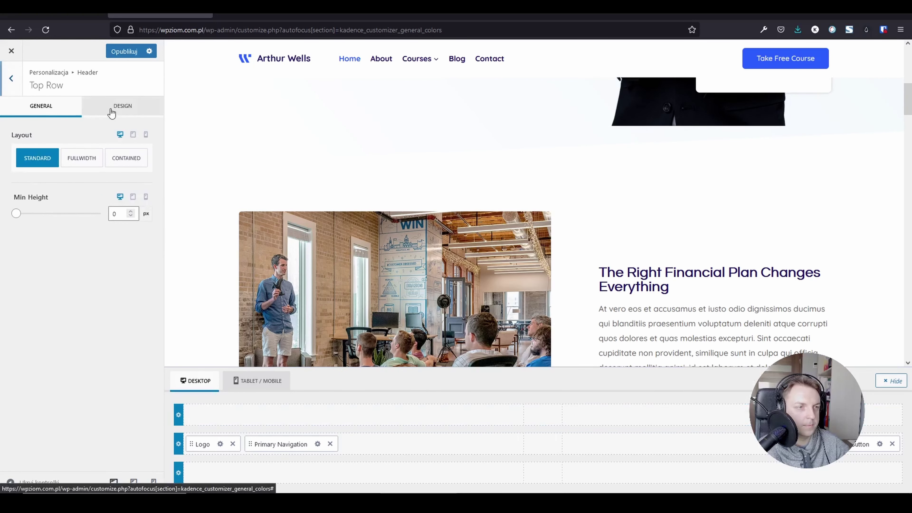
left_click(36, 106)
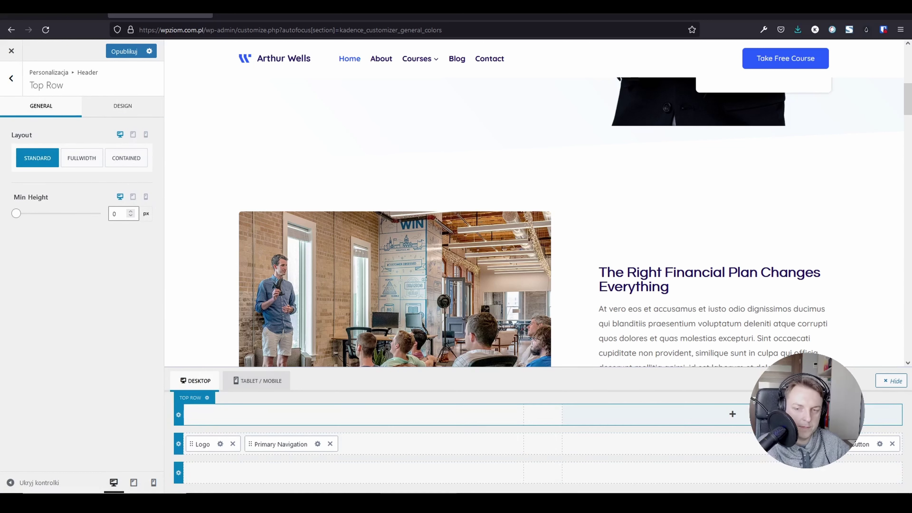
left_click(733, 415)
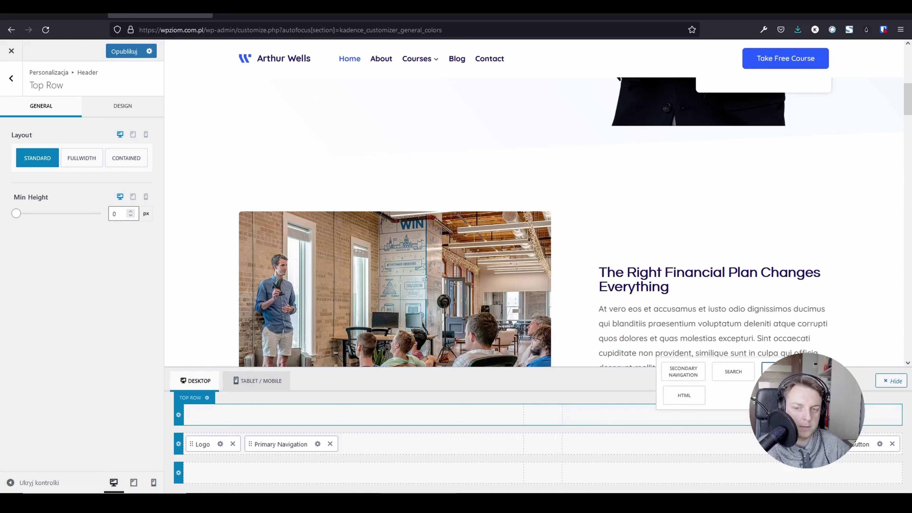
left_click(780, 371)
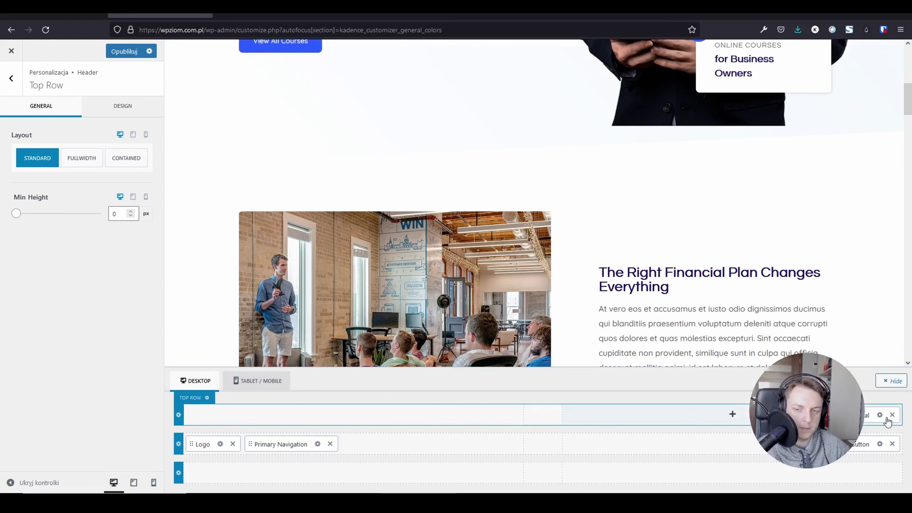
left_click(881, 416)
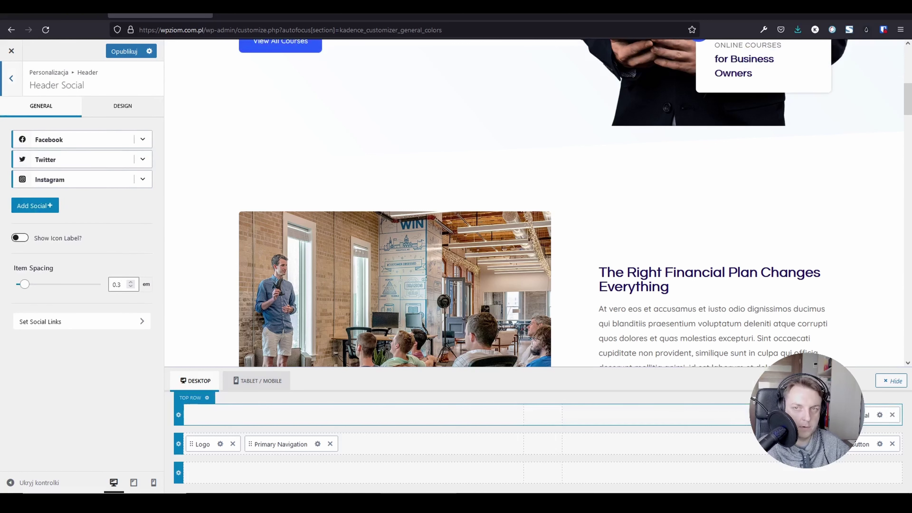
scroll(413, 216, "up", 10)
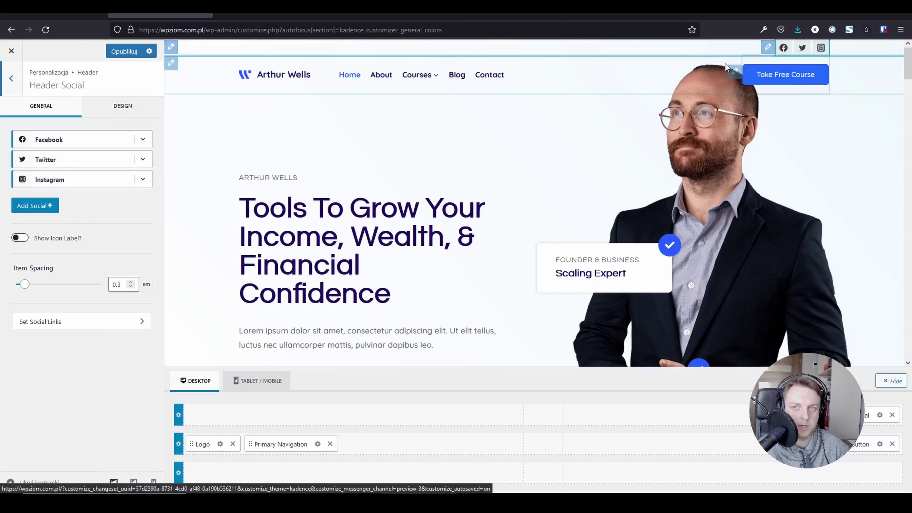
- Try the icon labels on the header's social icons, leave them off and set the Social Style to Outline
left_click(16, 239)
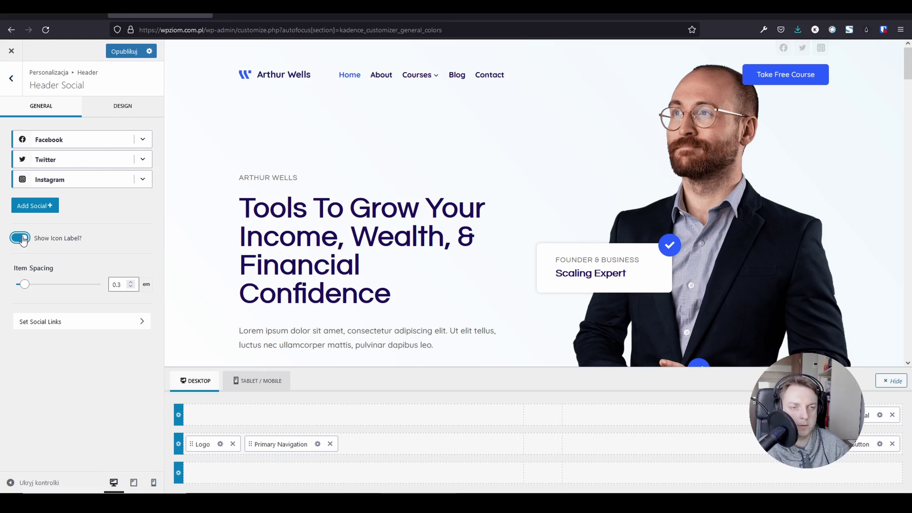
left_click(22, 240)
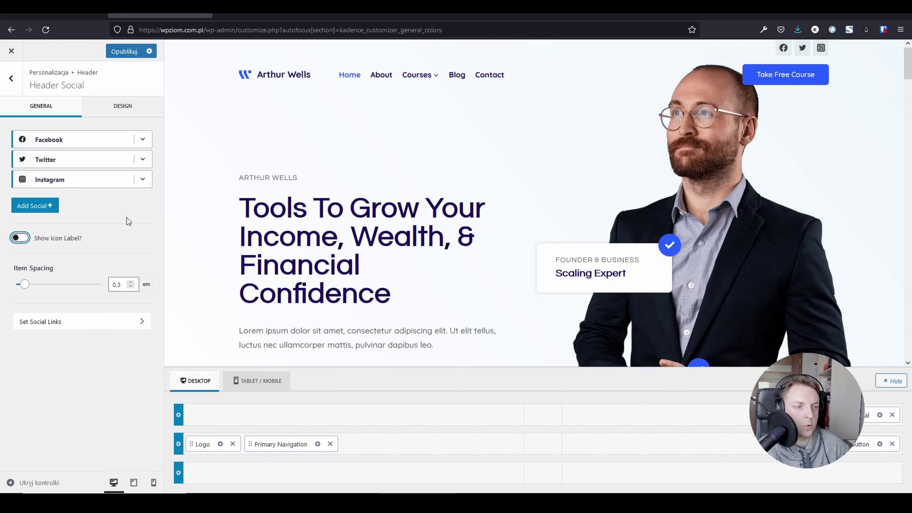
left_click(104, 108)
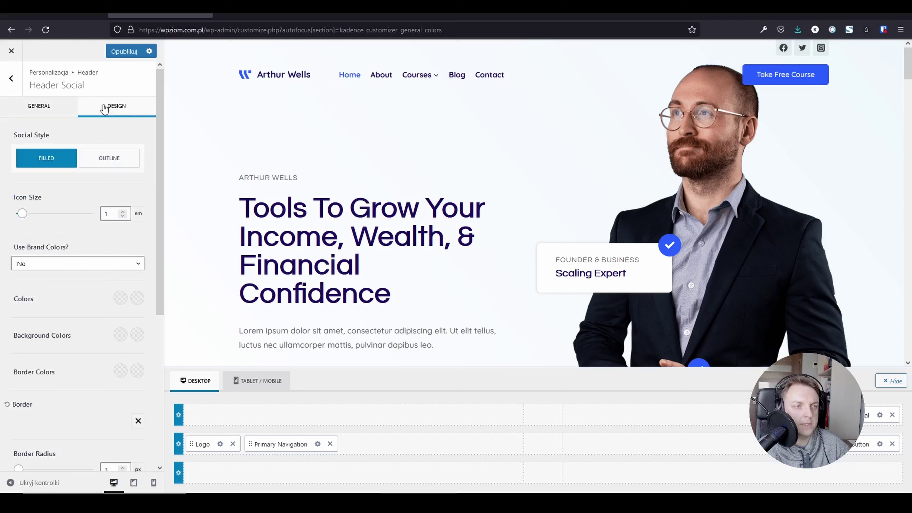
left_click(125, 165)
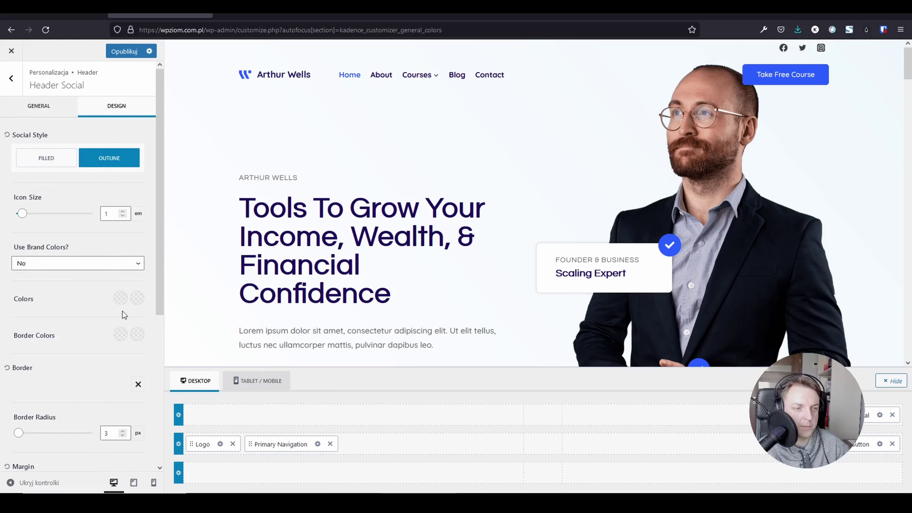
scroll(123, 303, "down", 5)
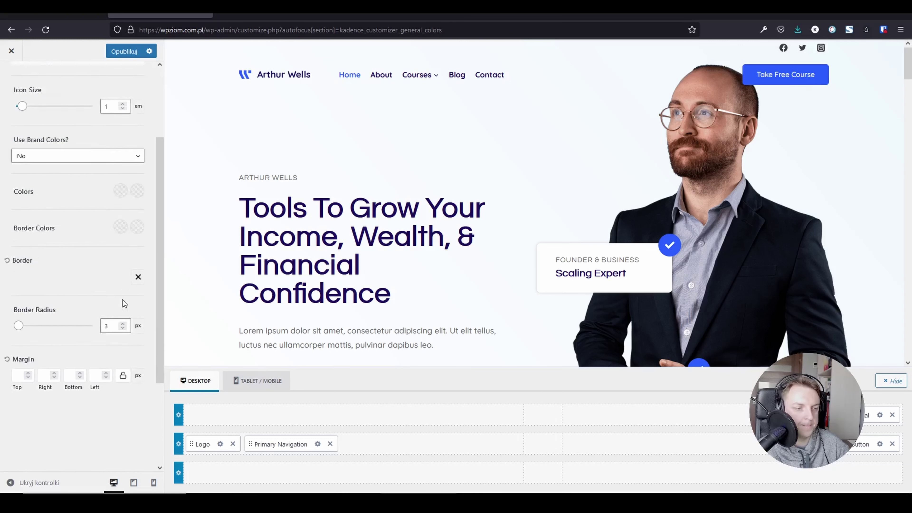
scroll(123, 303, "up", 5)
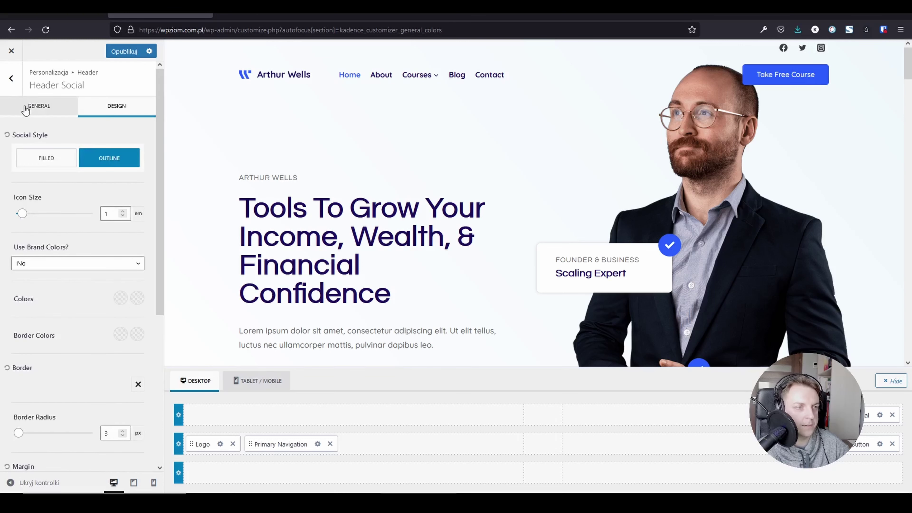
- Return to the header overview and check how the top row and sticky main row behave on the home page preview
left_click(11, 79)
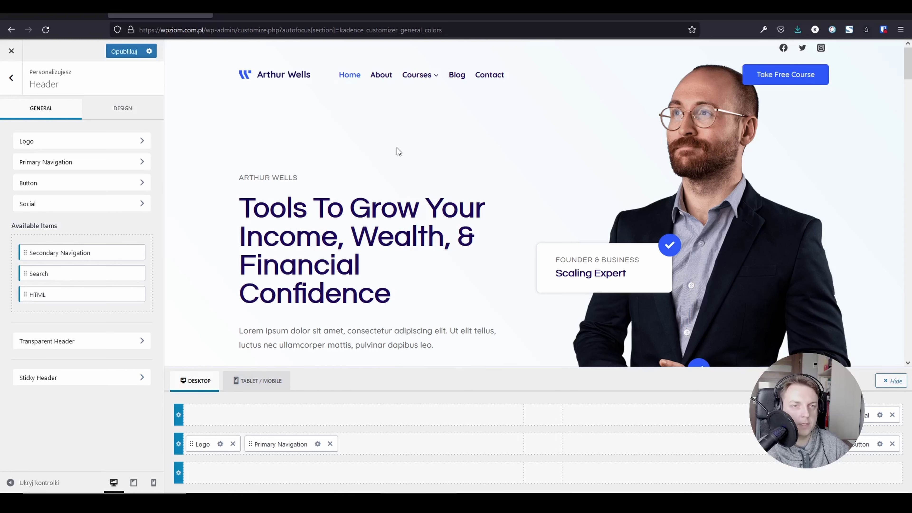
scroll(329, 109, "down", 5)
scroll(315, 102, "down", 3)
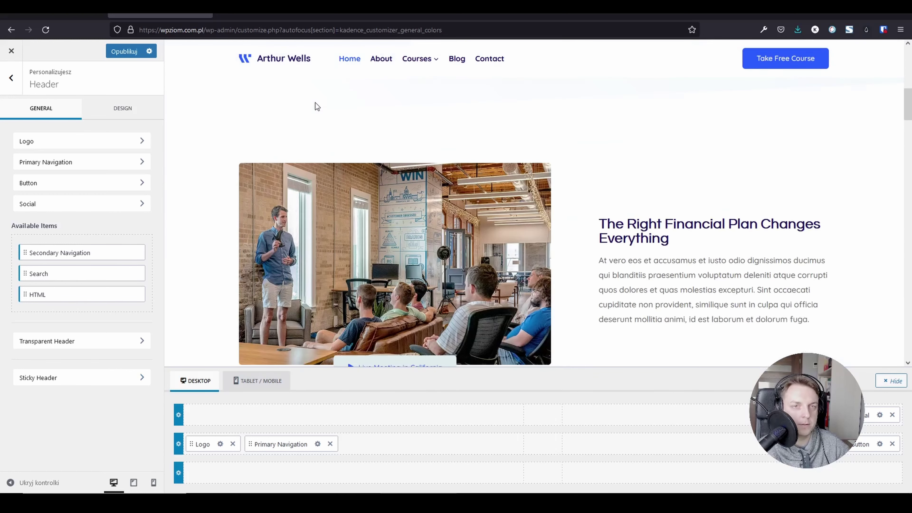
scroll(315, 103, "up", 8)
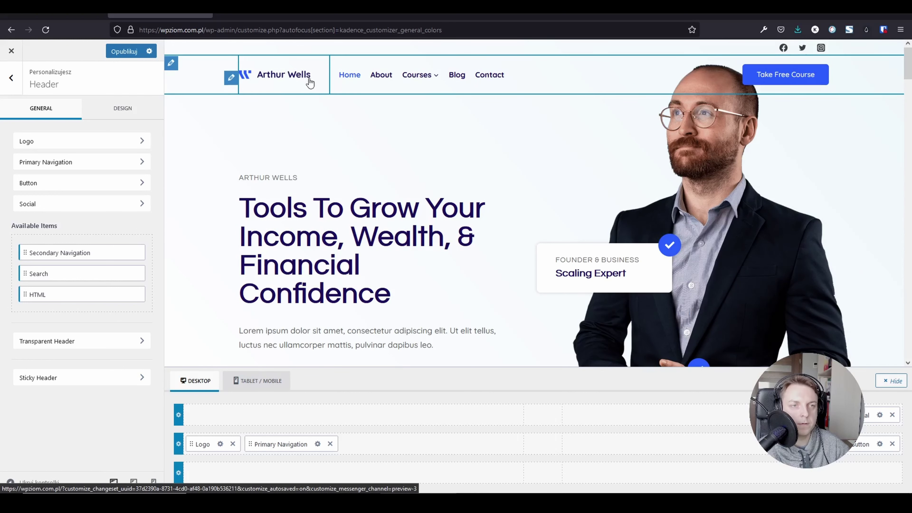
scroll(349, 159, "down", 7)
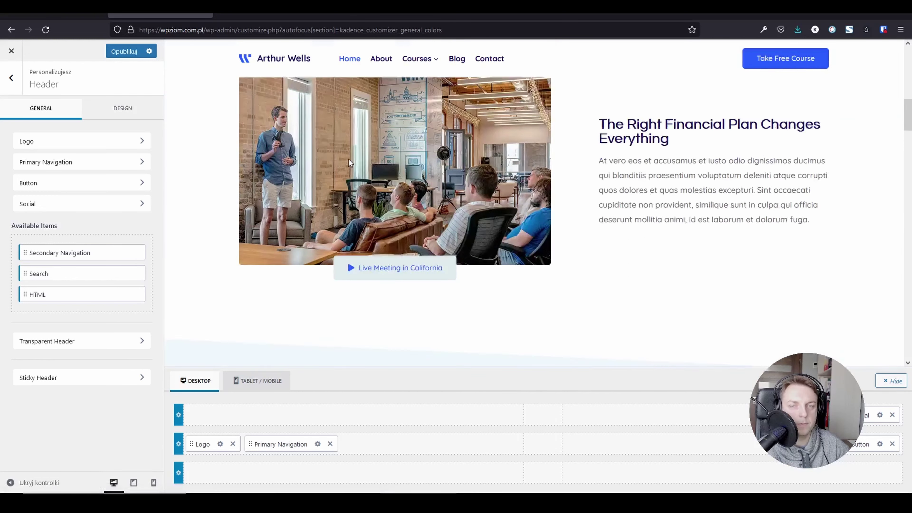
scroll(348, 159, "up", 8)
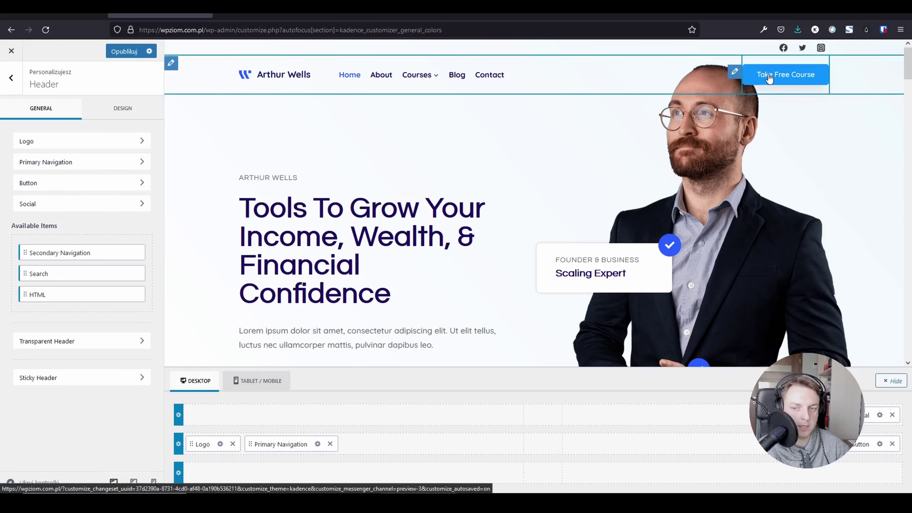
- Try the Outline style on the "Take Free Course" header button, restore Filled and review the button's design options
left_click(734, 73)
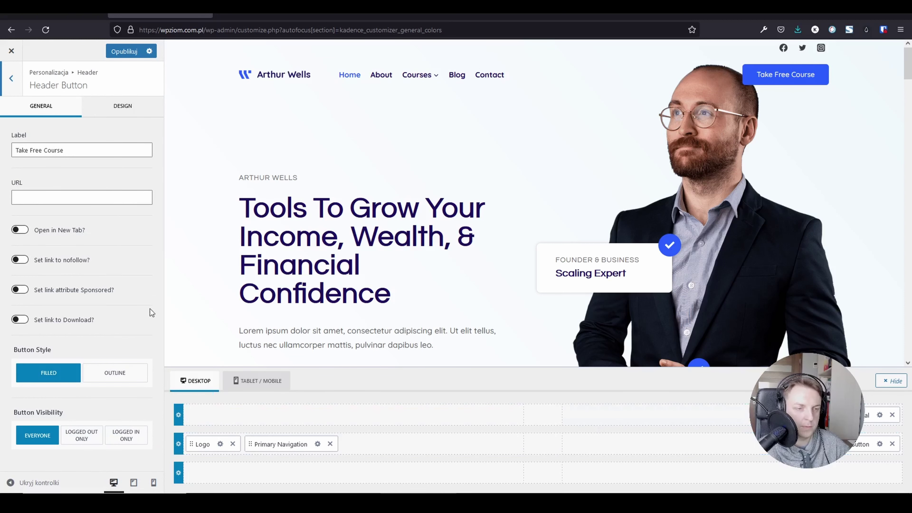
left_click(113, 374)
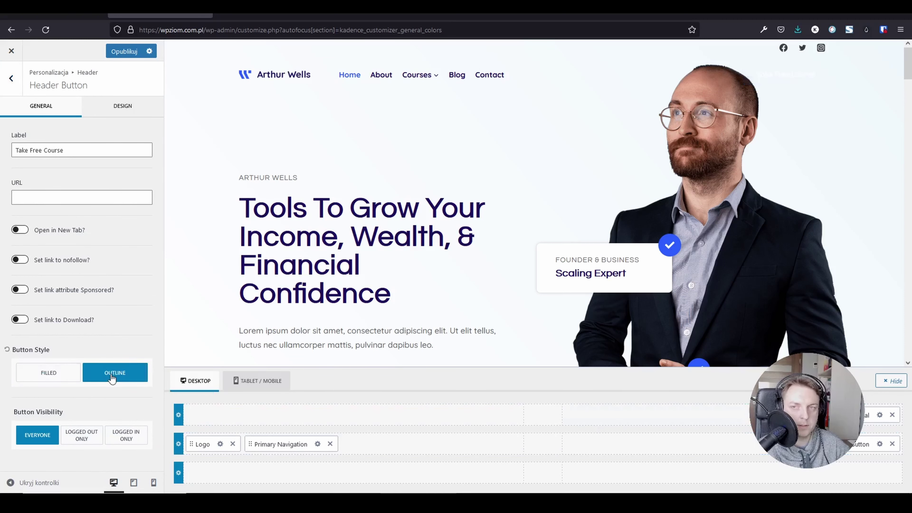
left_click(46, 376)
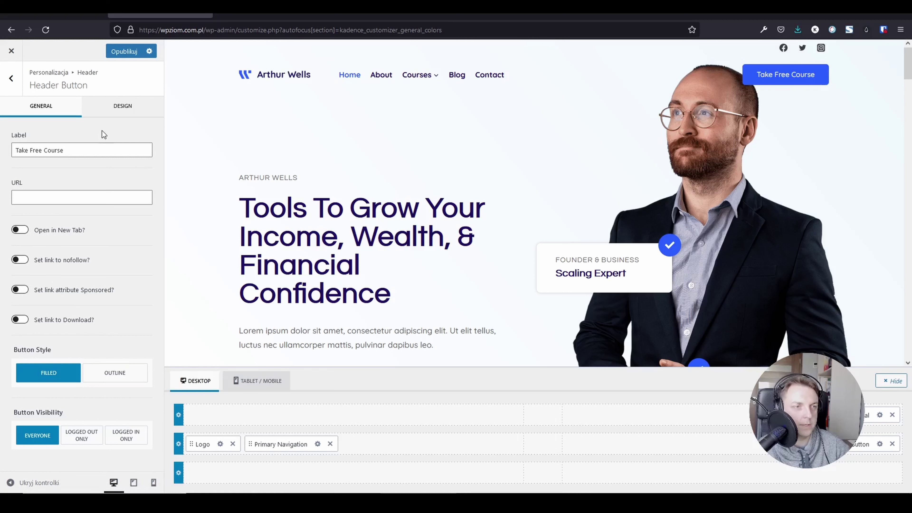
left_click(119, 105)
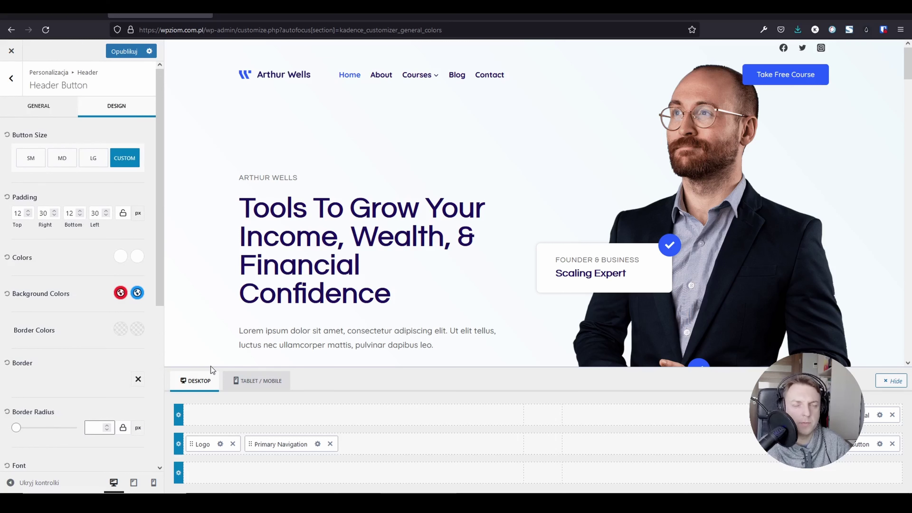
- Preview the header and home page in tablet and mobile size, and return to the desktop view
left_click(253, 383)
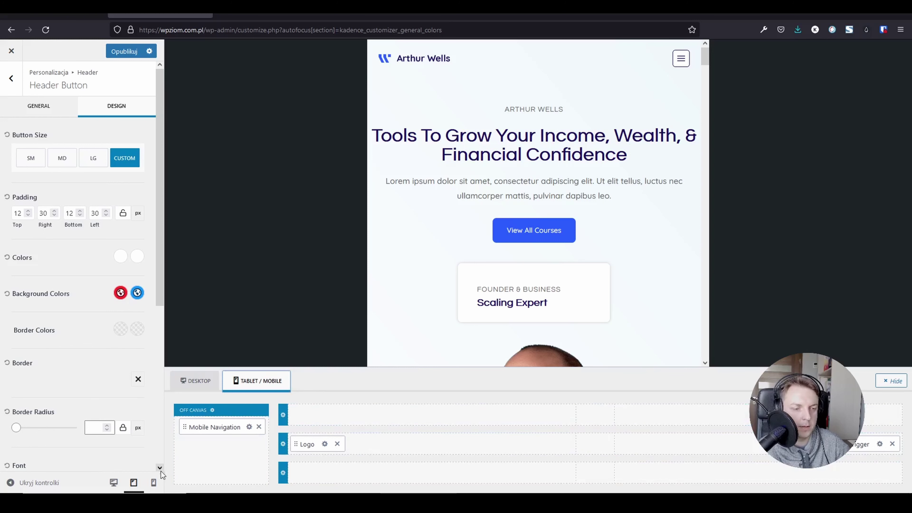
left_click(153, 486)
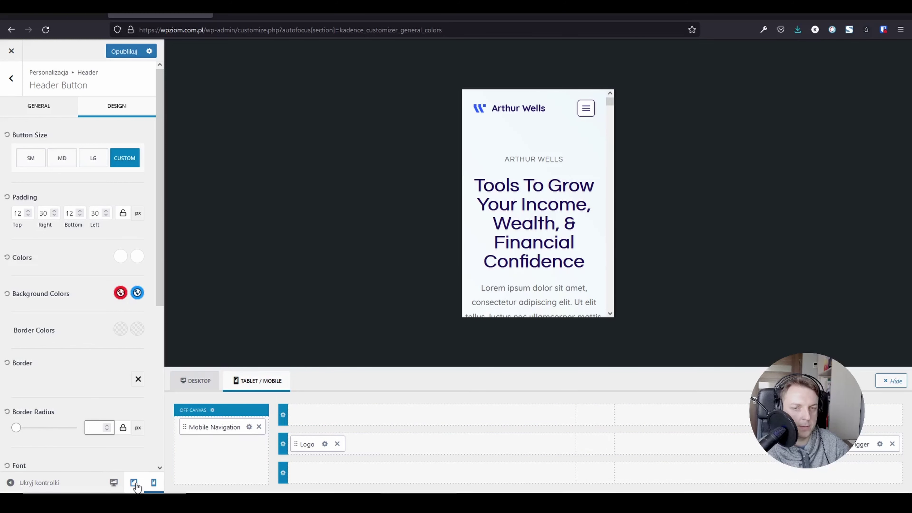
left_click(134, 484)
left_click(114, 483)
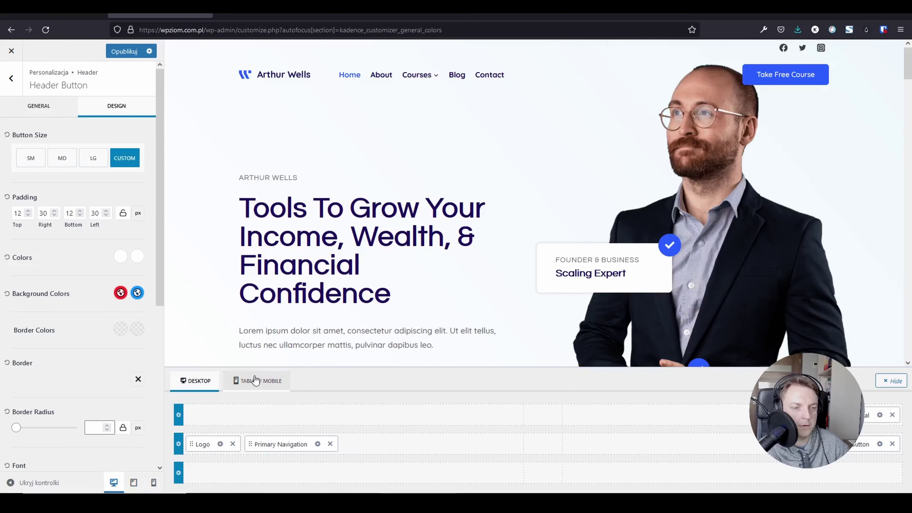
left_click(197, 382)
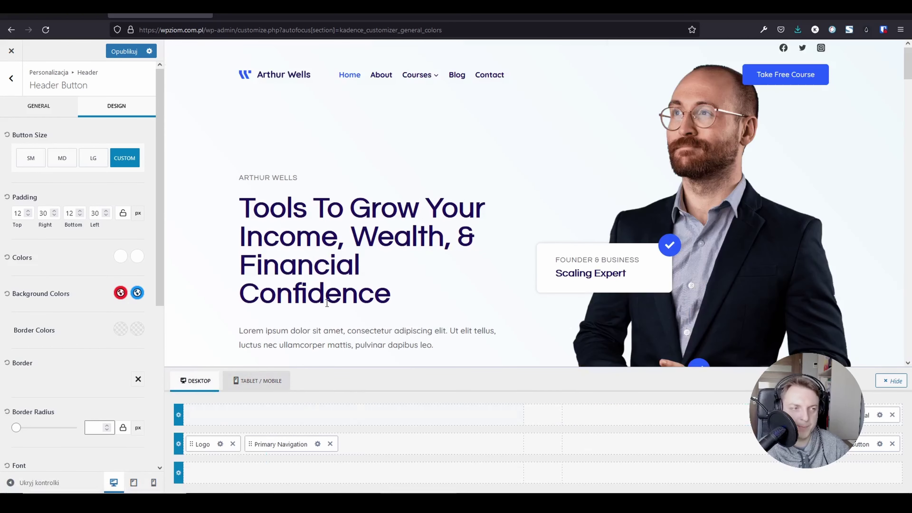
- Open the settings of the footer's middle row at the end of the home page and set its columns to 4
scroll(262, 107, "down", 3)
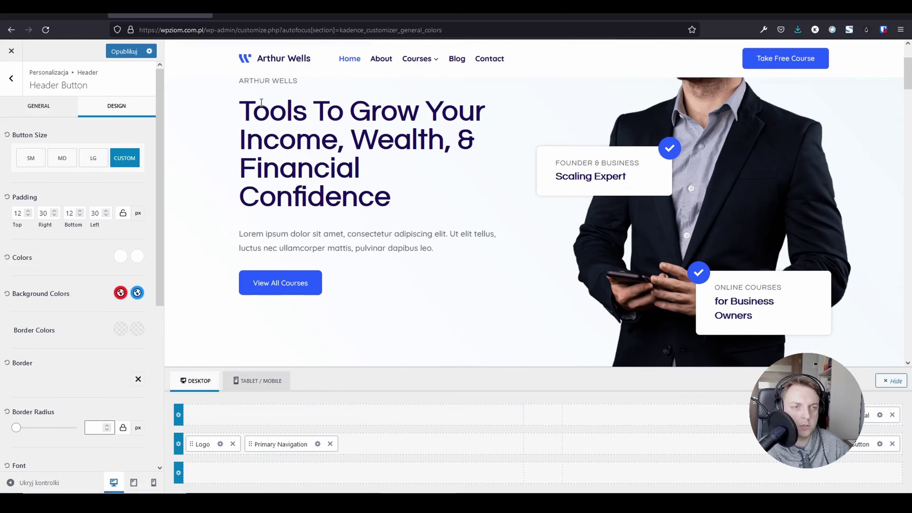
scroll(262, 103, "down", 2)
scroll(261, 102, "down", 15)
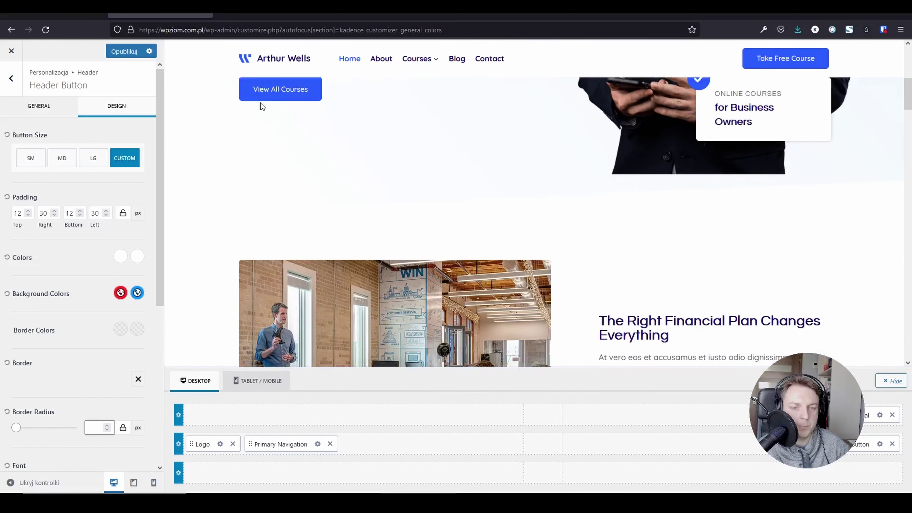
scroll(261, 105, "down", 10)
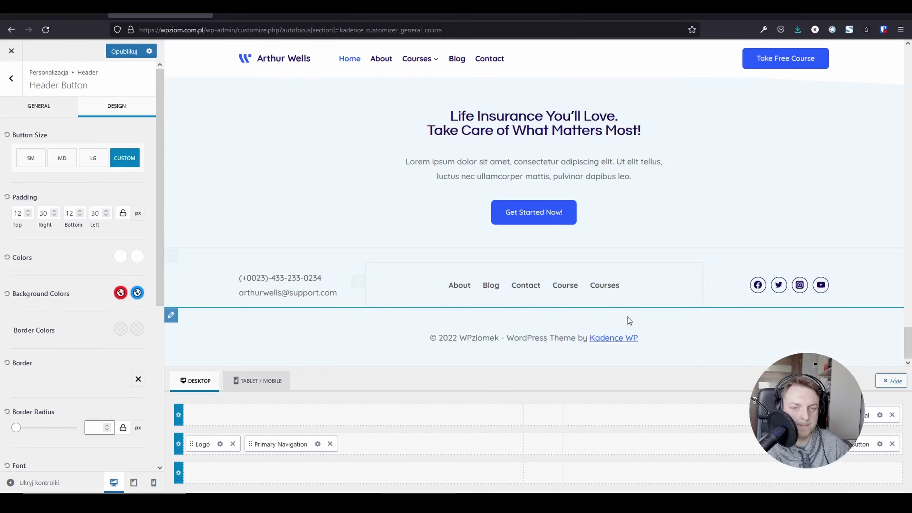
left_click(169, 256)
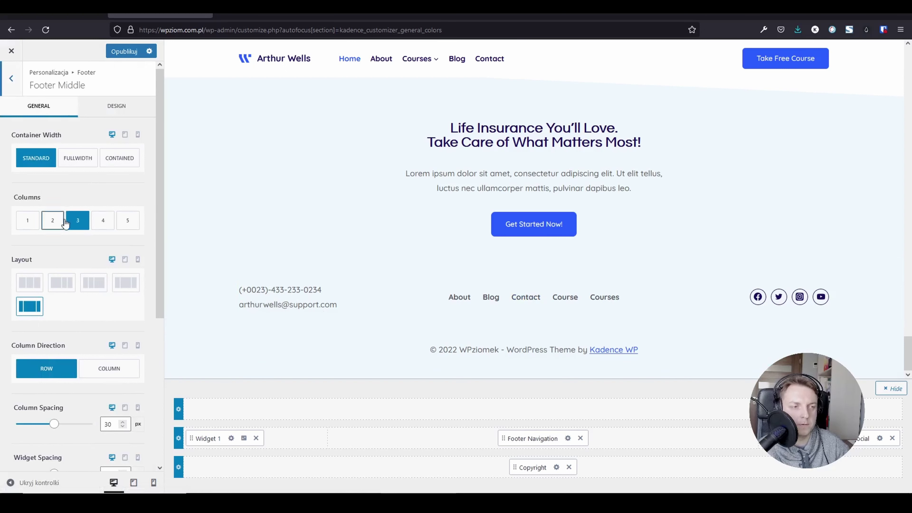
left_click(103, 220)
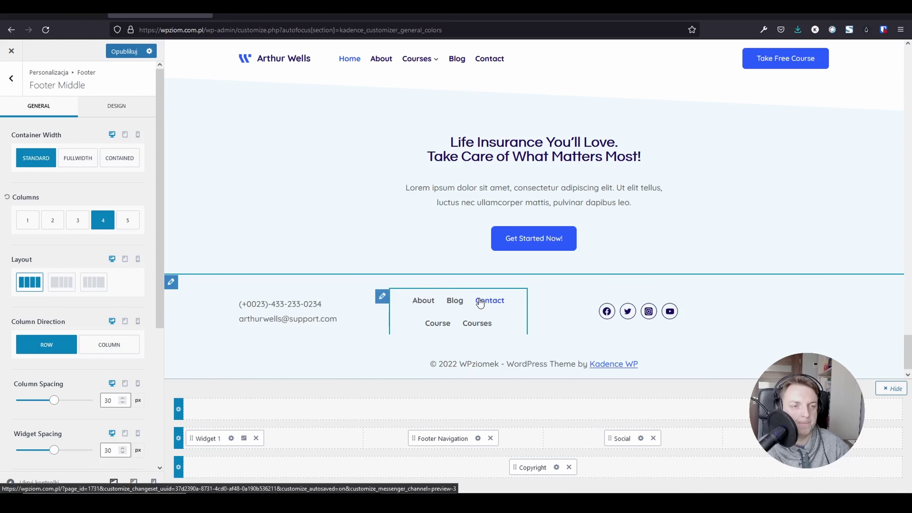
- Add the Footer 2 widget area to the empty fourth column of the footer's middle row and open its block editor
left_click(813, 438)
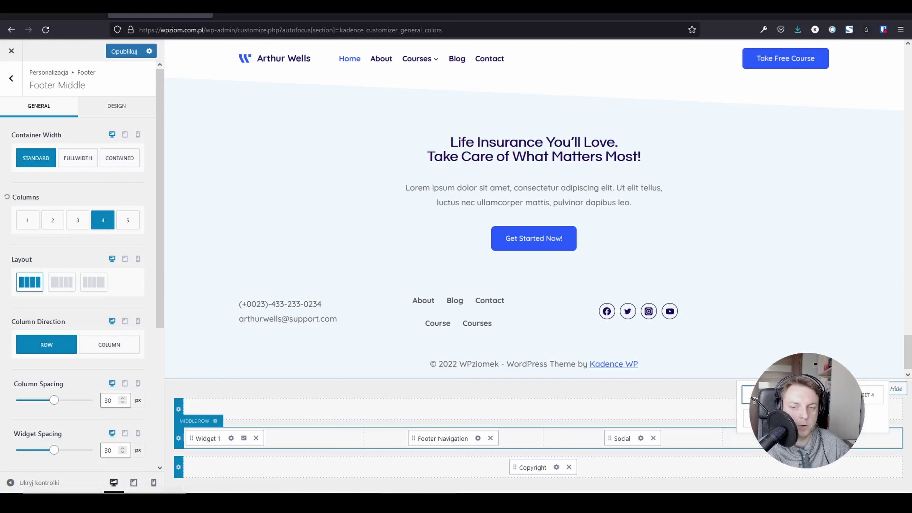
left_click(812, 395)
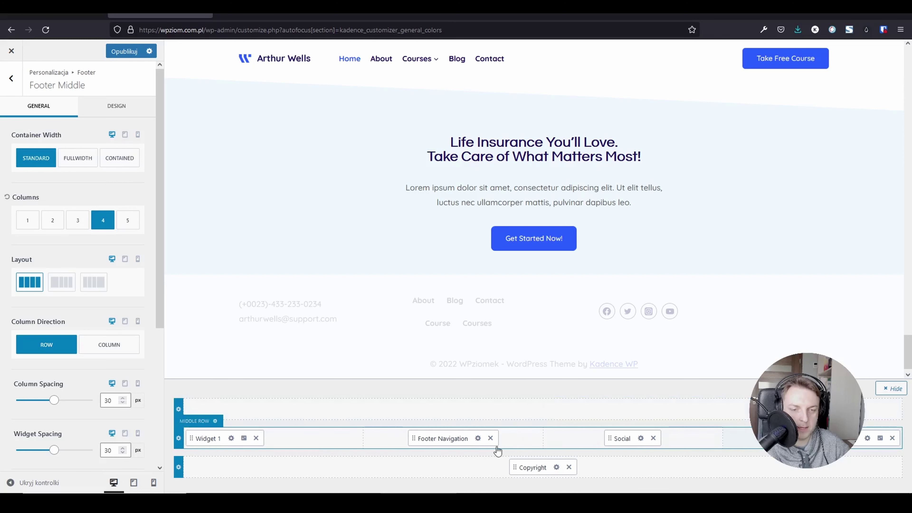
scroll(645, 348, "down", 1)
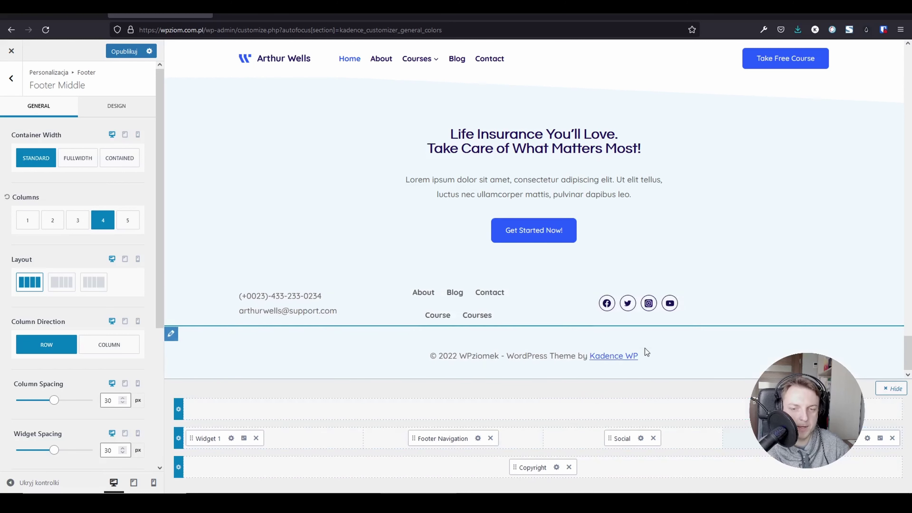
left_click(868, 439)
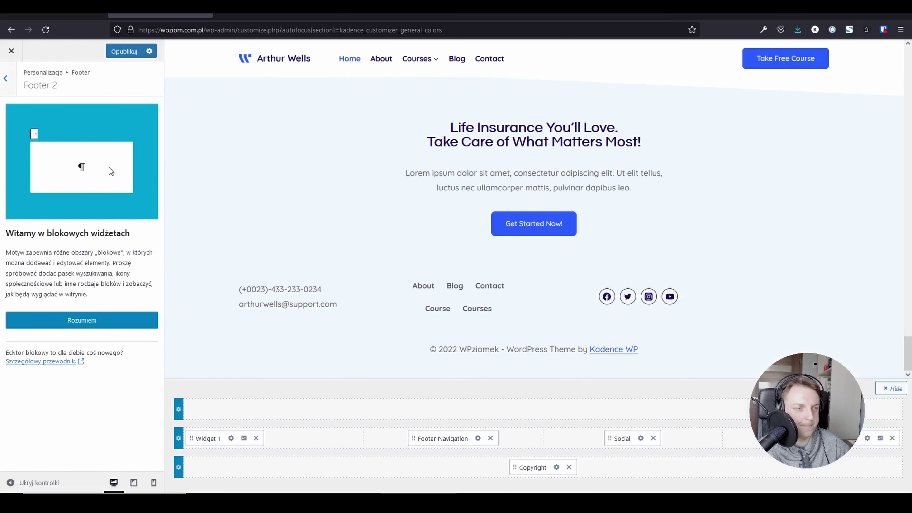
left_click(106, 324)
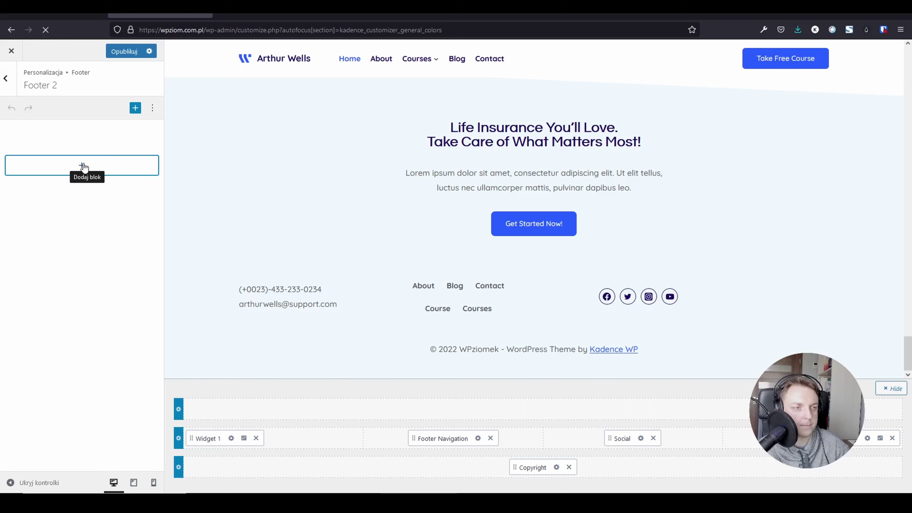
left_click(83, 166)
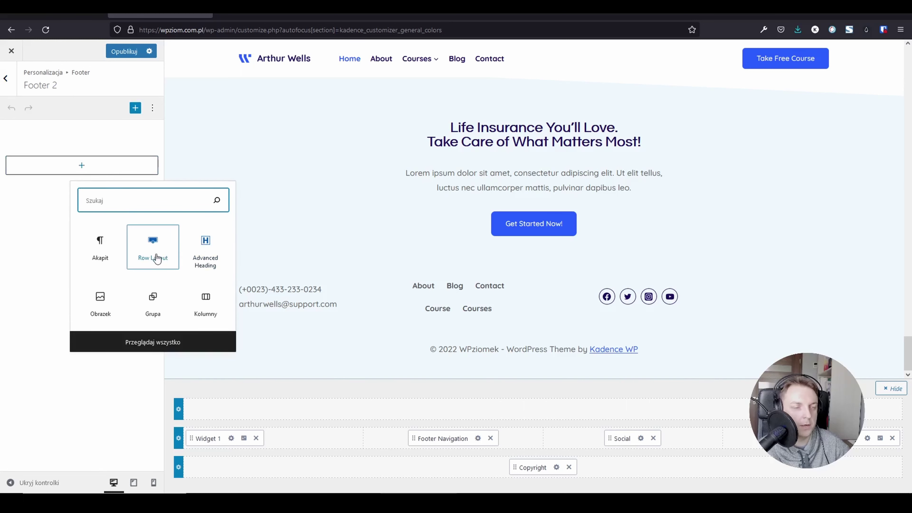
left_click(95, 258)
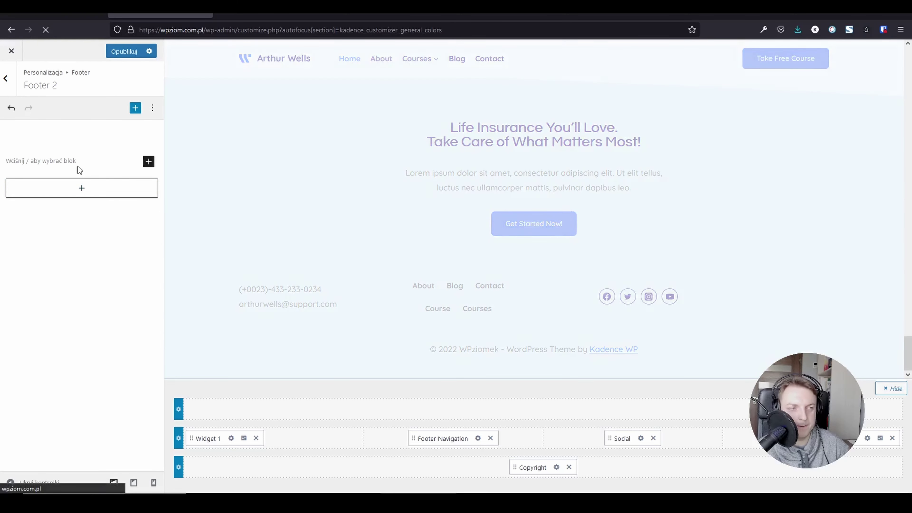
type("AK")
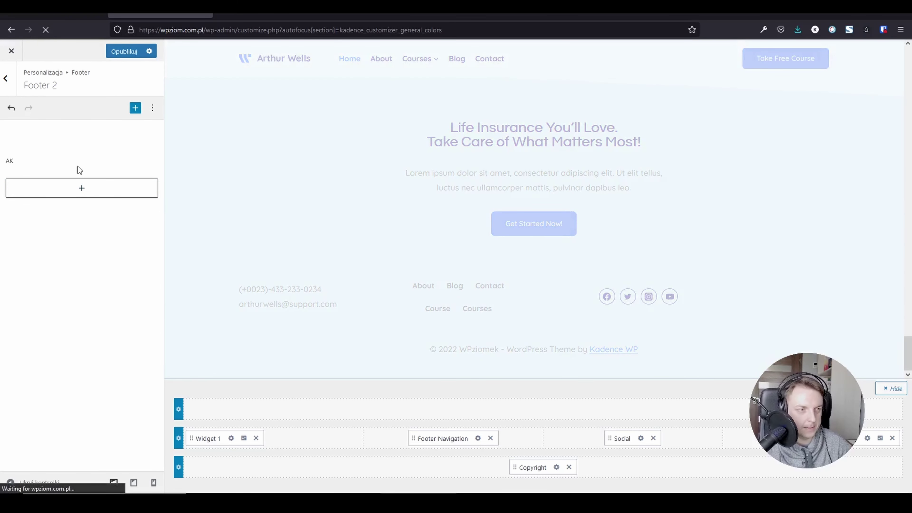
key("BackSpace")
key("BackSpace")
key("BackSpace")
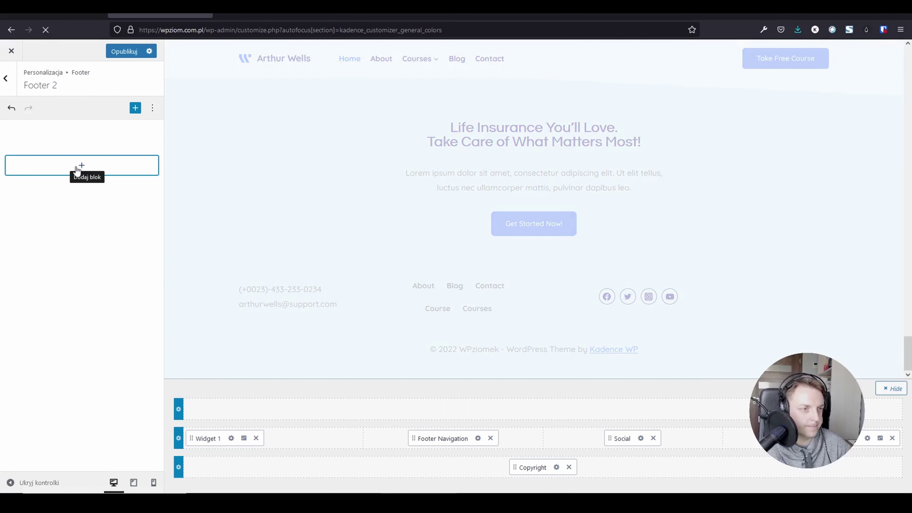
- Insert a paragraph block reading "Lorem ipsum" in the Footer 2 widget area and publish the footer changes
left_click(77, 170)
left_click(92, 165)
left_click(94, 169)
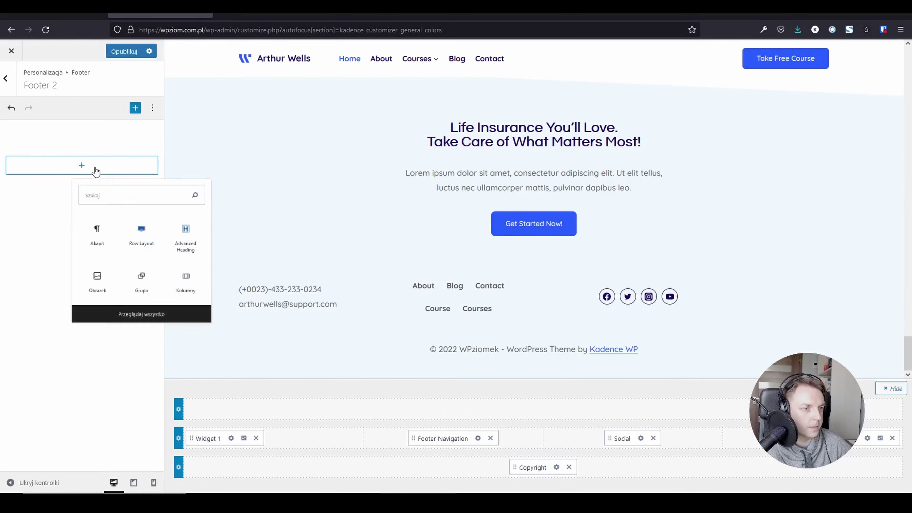
left_click(99, 237)
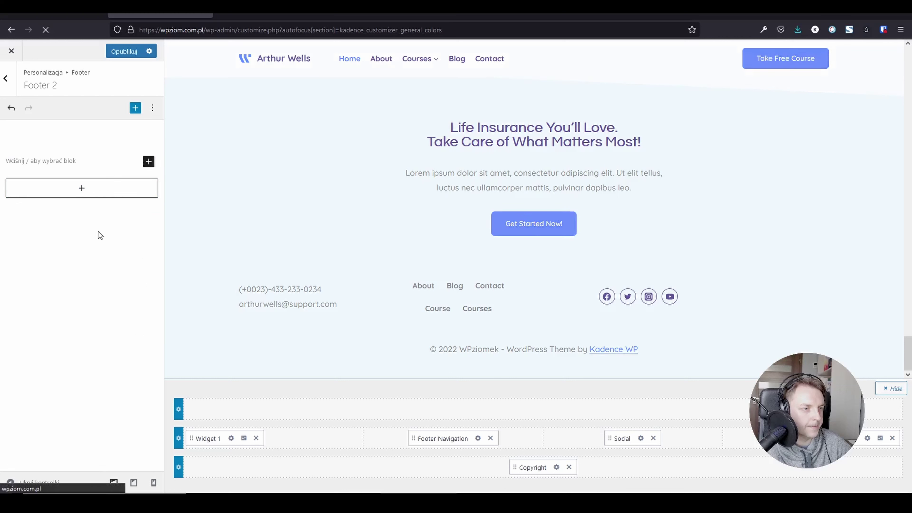
type("Lorem ipsum")
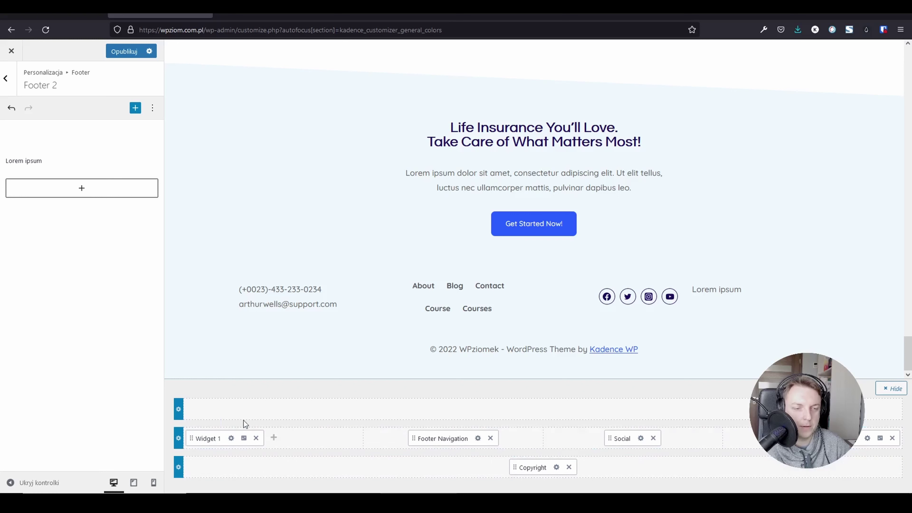
left_click(178, 439)
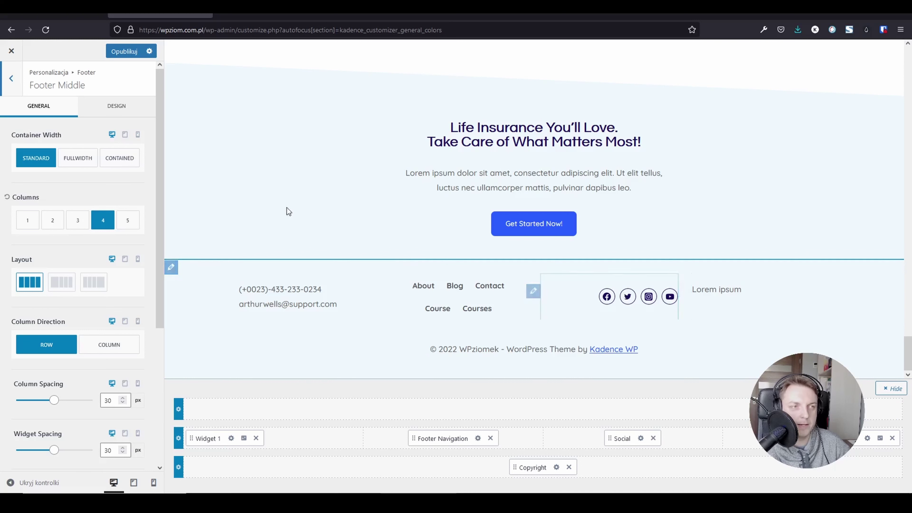
left_click(125, 54)
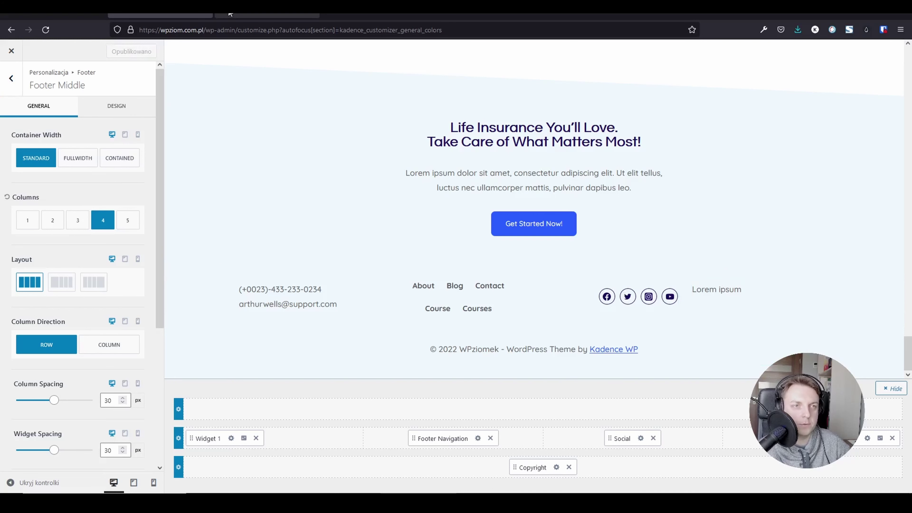
- Close the customizer in the other browser tab and open the Widgets admin page, dismissing its welcome dialog
left_click(230, 14)
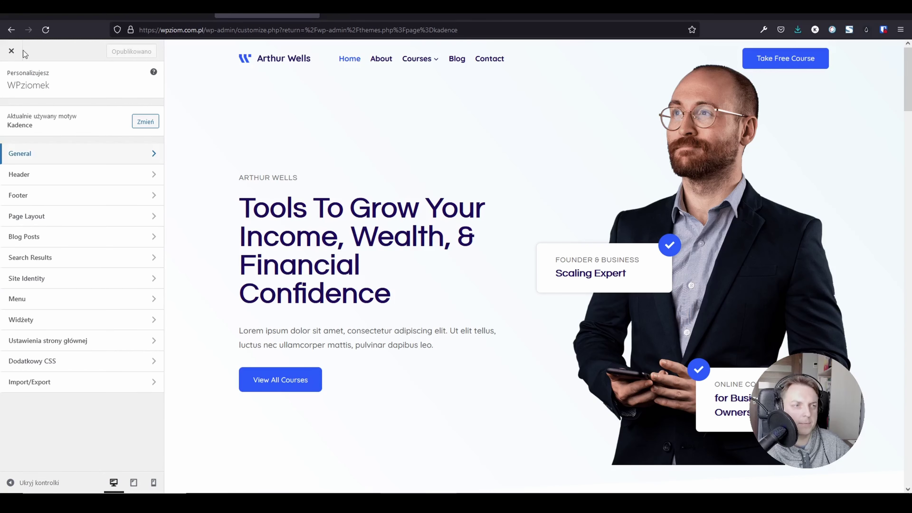
left_click(11, 51)
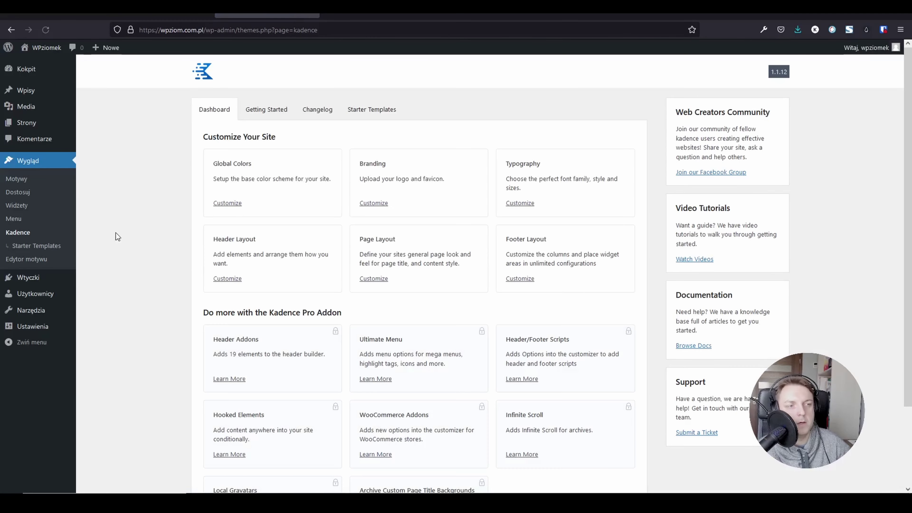
left_click(22, 206)
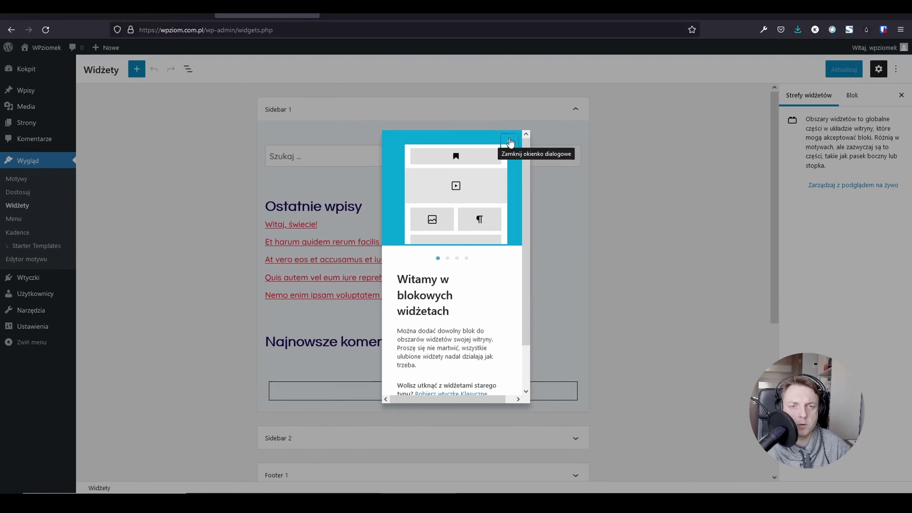
left_click(509, 142)
- Expand the Footer 1 and Footer 2 widget areas and select the "Lorem ipsum" paragraph to examine its block settings
scroll(526, 210, "down", 5)
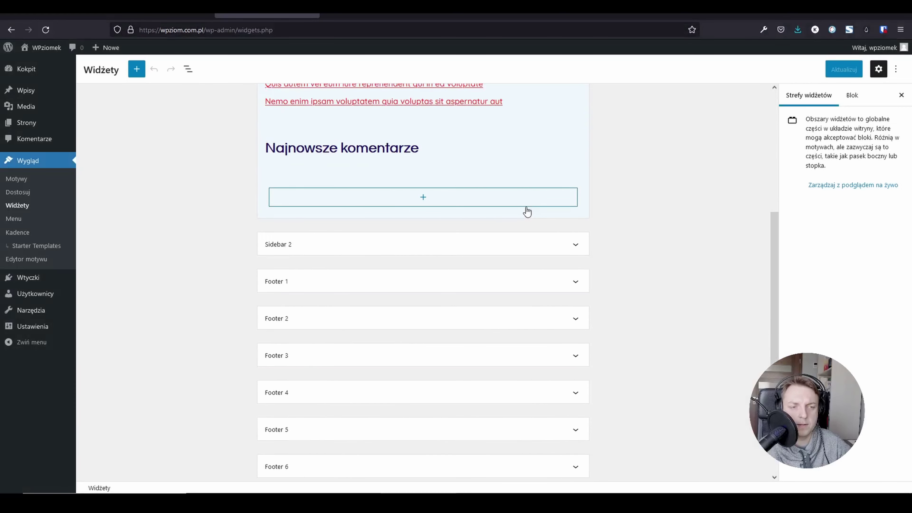
left_click(506, 284)
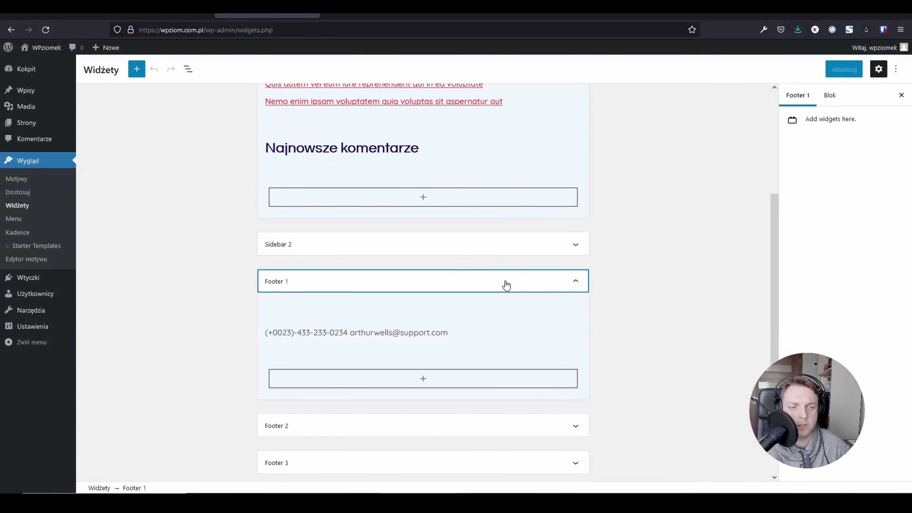
scroll(505, 284, "down", 4)
left_click(503, 279)
scroll(505, 280, "down", 2)
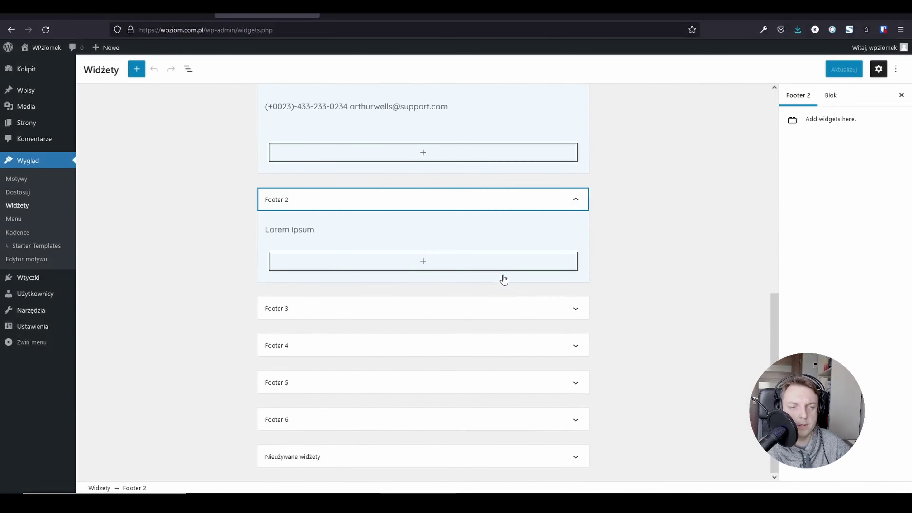
left_click(317, 230)
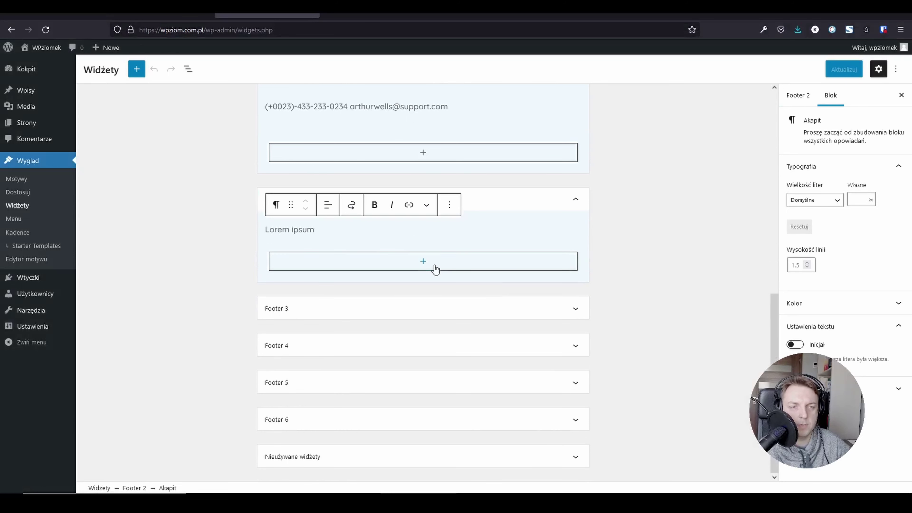
- Add a Row Layout block below the Footer 2 paragraph and fill it with the three-person team section from the Design Library
left_click(425, 266)
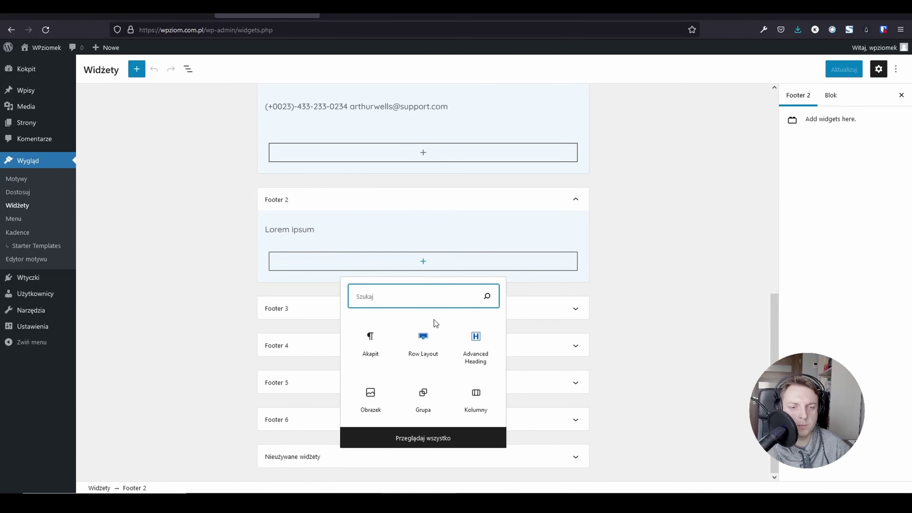
left_click(419, 347)
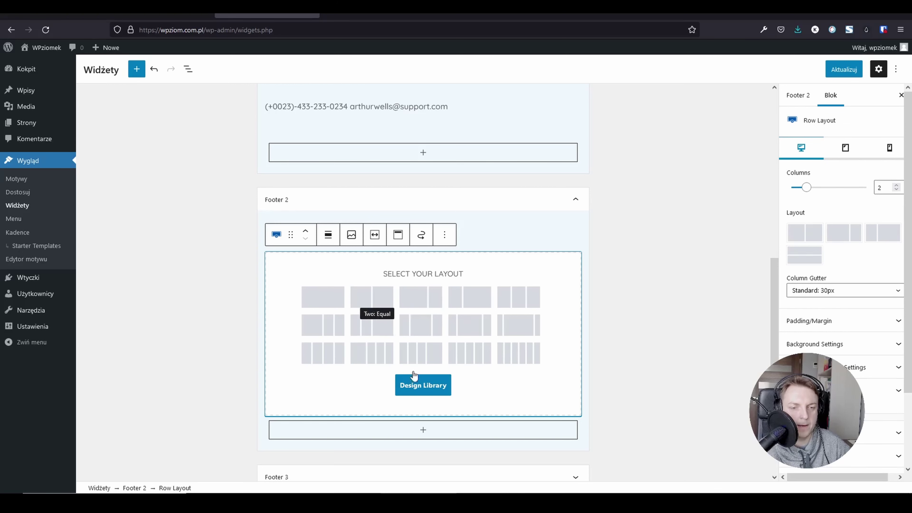
left_click(414, 381)
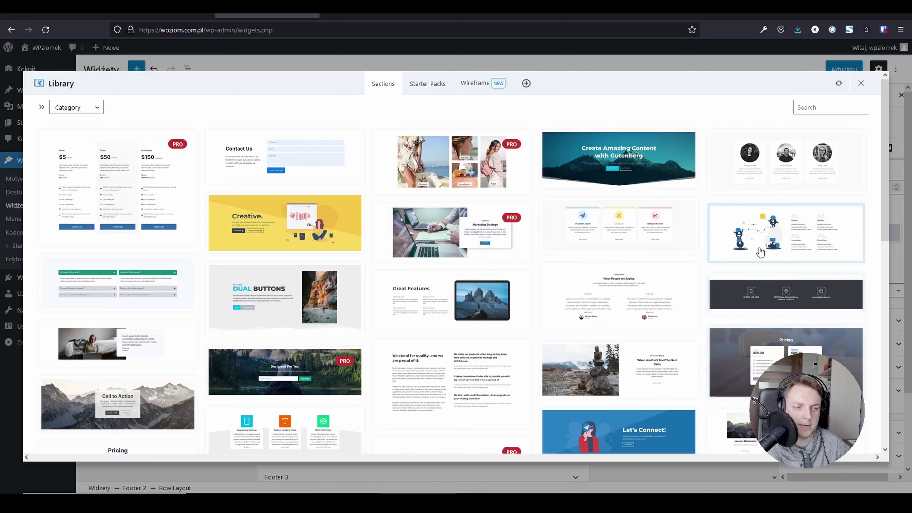
left_click(774, 171)
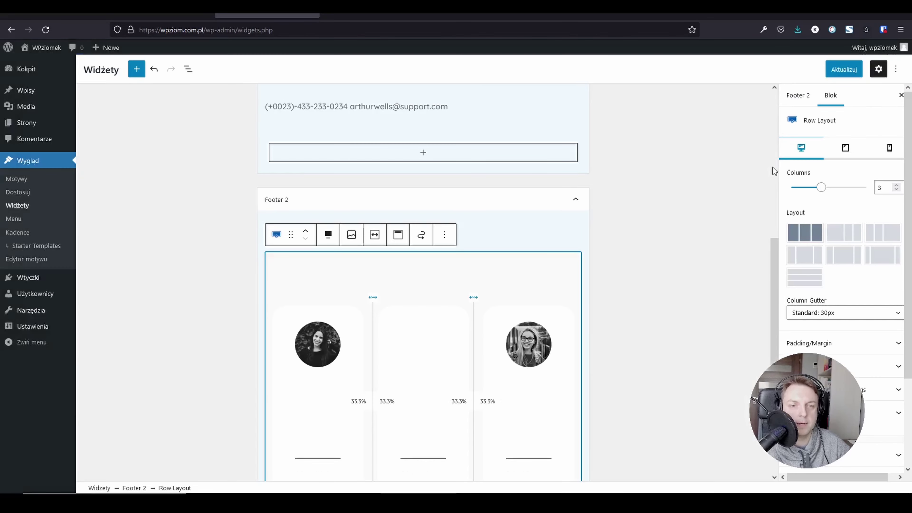
- Look over the team section inserted in Footer 2 and save the widget changes
scroll(538, 286, "down", 1)
scroll(538, 286, "down", 5)
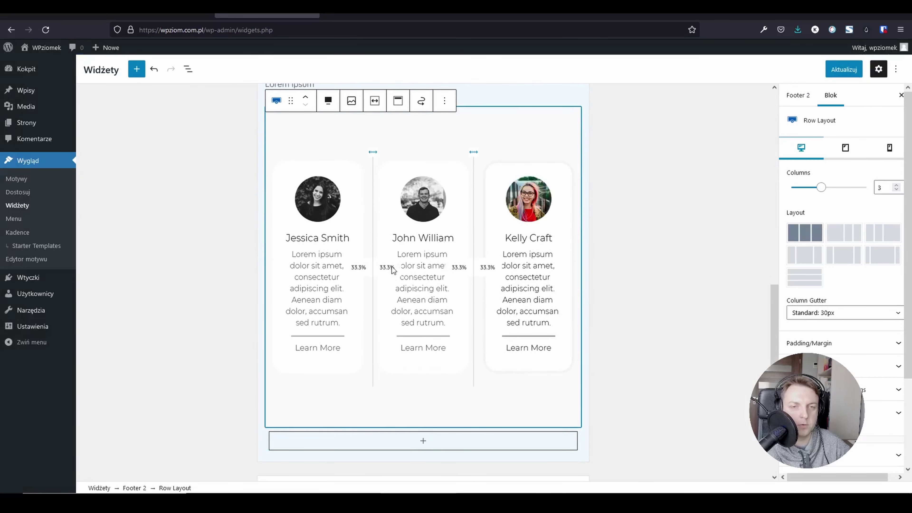
scroll(572, 186, "up", 6)
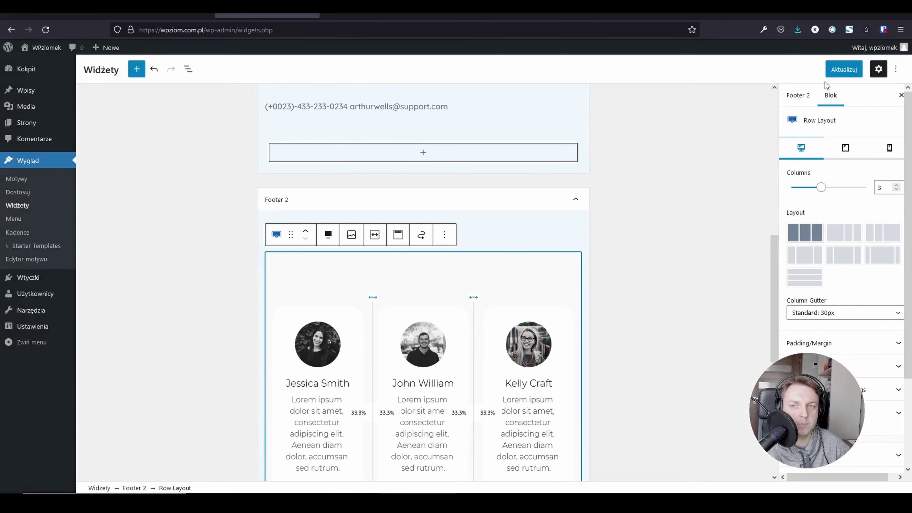
left_click(840, 70)
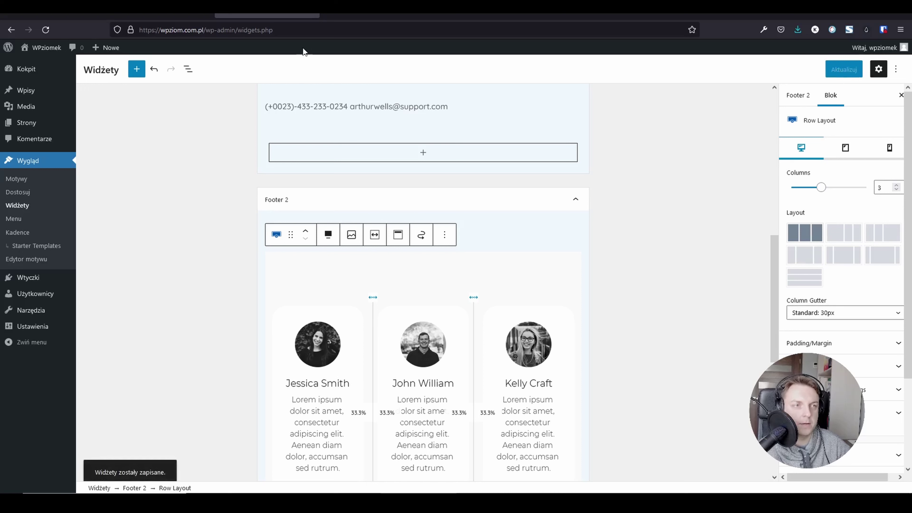
- Open the live site in a new tab and examine how the new widget content looks in the home page footer
mouse_move(40, 47)
left_click_drag(44, 65, 328, 19)
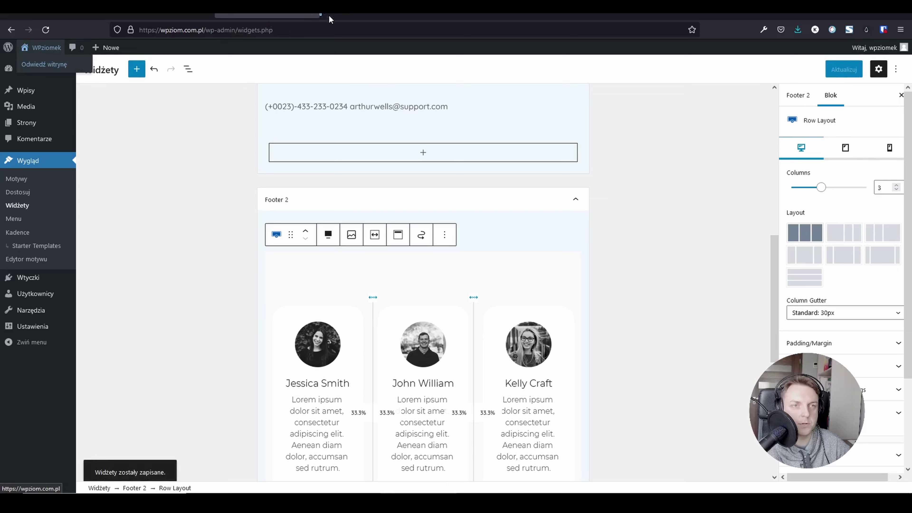
left_click(363, 16)
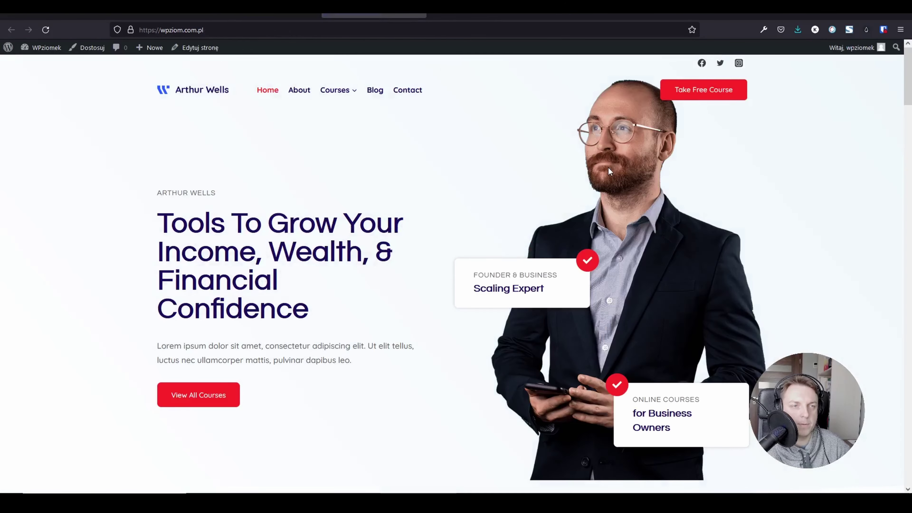
scroll(609, 168, "down", 5)
scroll(609, 168, "down", 15)
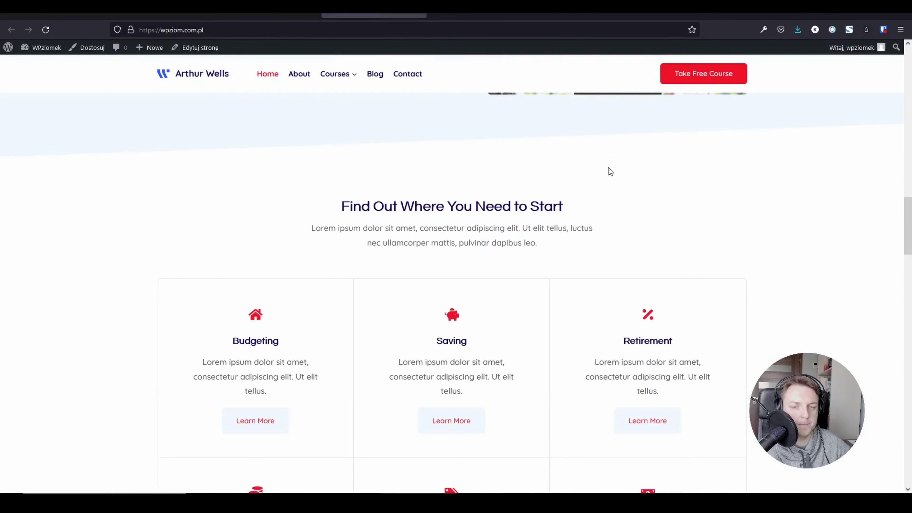
scroll(610, 171, "down", 15)
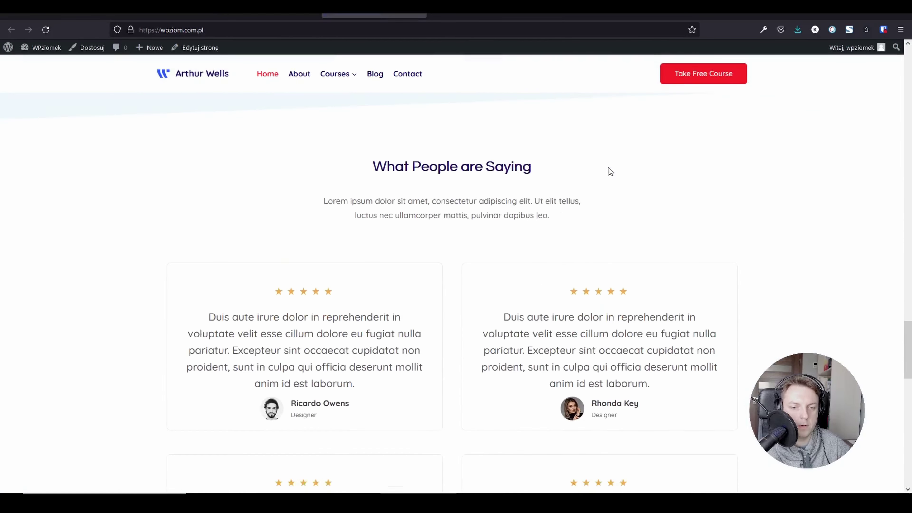
scroll(609, 167, "down", 10)
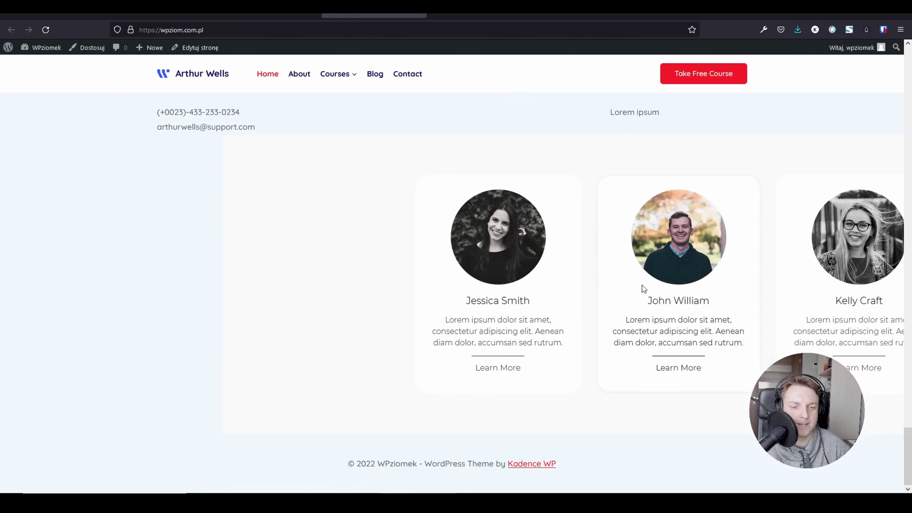
scroll(743, 273, "up", 3)
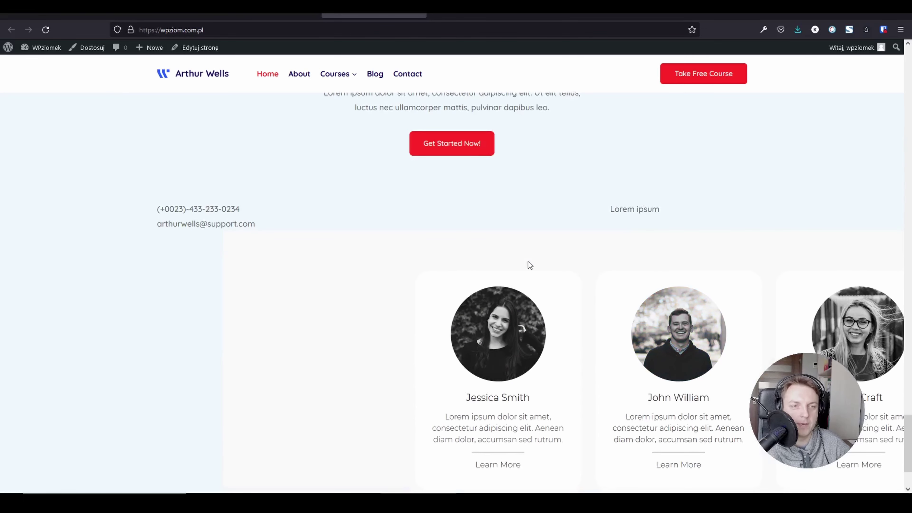
scroll(698, 285, "up", 3)
scroll(698, 284, "down", 6)
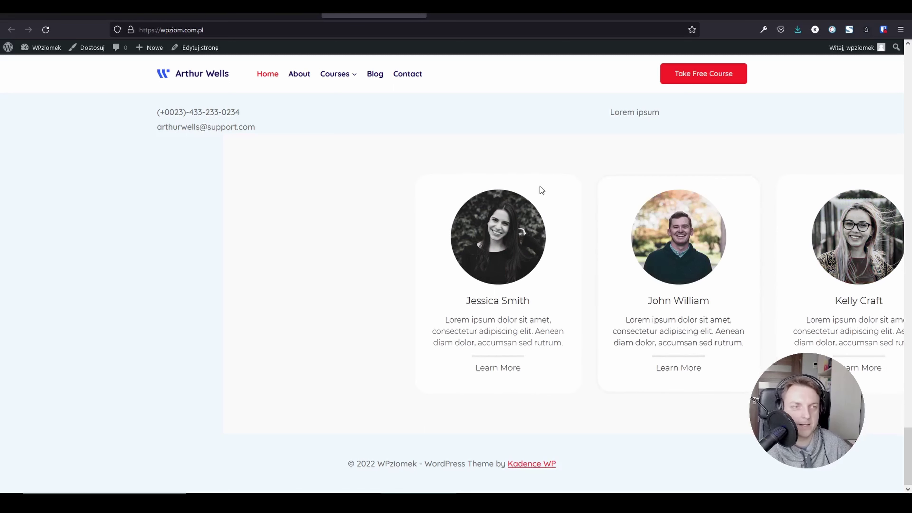
- Return to the widget editor and delete the team section's Row Layout block from Footer 2
left_click(287, 16)
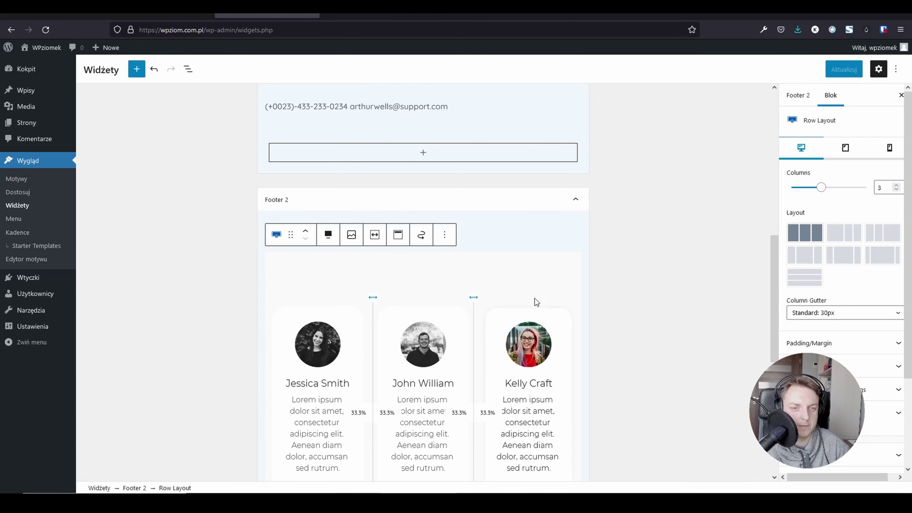
left_click(445, 236)
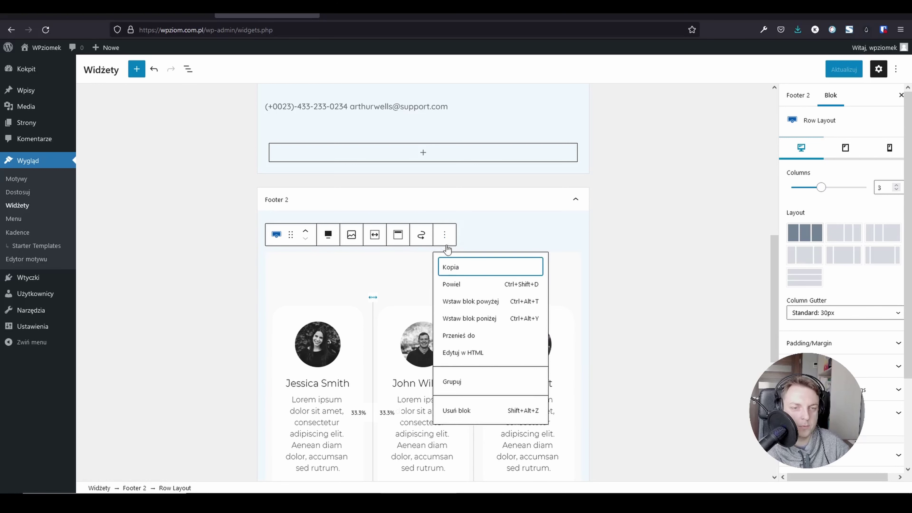
left_click(471, 415)
- Add a Row Layout block with two equal columns below the "Lorem ipsum" paragraph in Footer 2
left_click(423, 262)
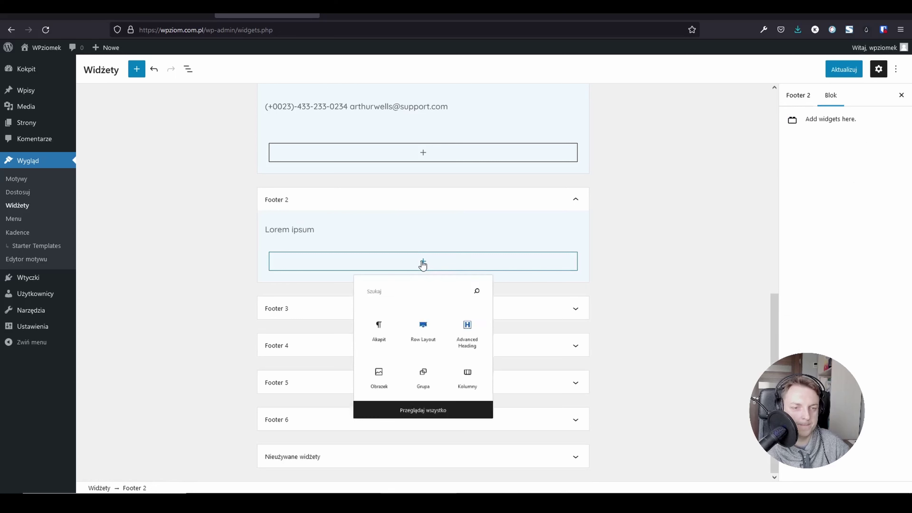
left_click(427, 349)
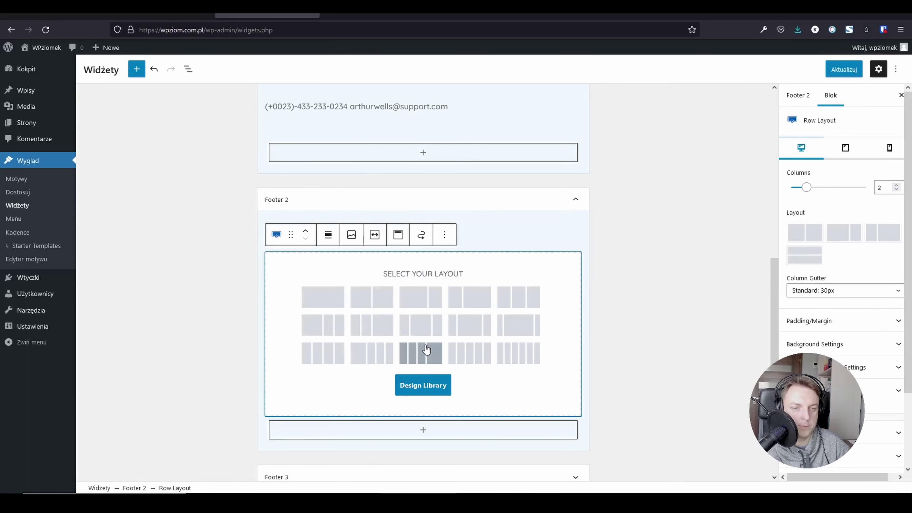
left_click(361, 297)
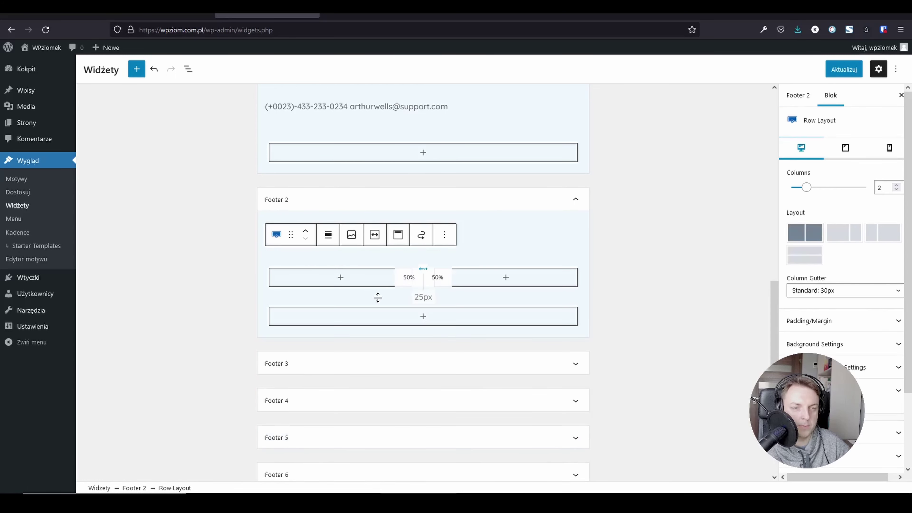
- Add a paragraph reading "Lewa" in the row's left column and one reading "Prawa" in its right column
left_click(341, 280)
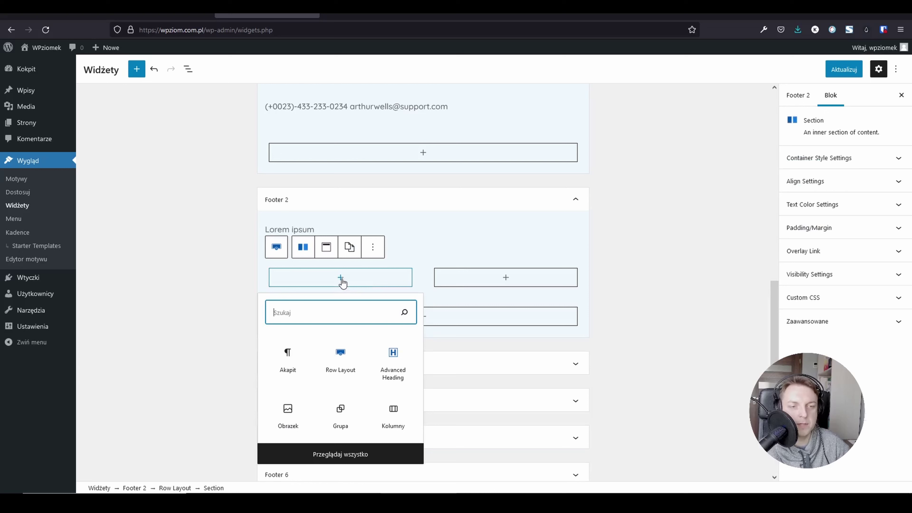
left_click(290, 356)
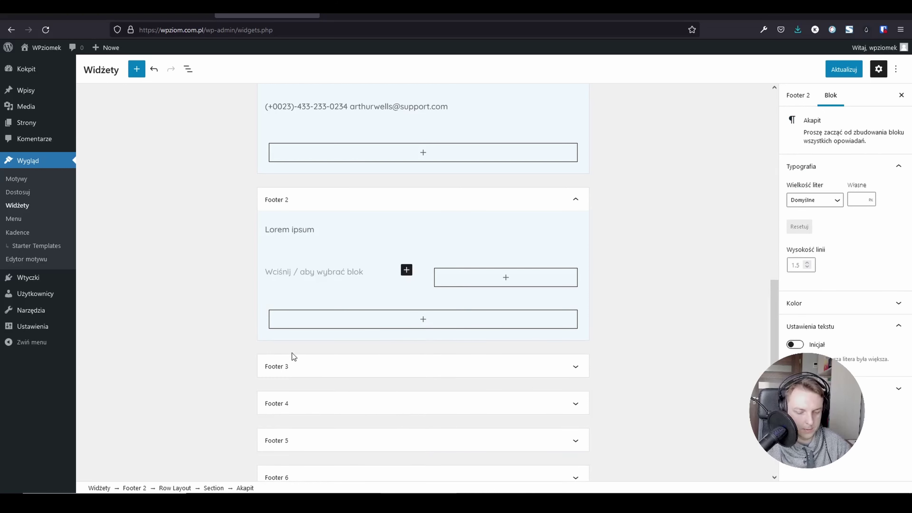
type("Lewa")
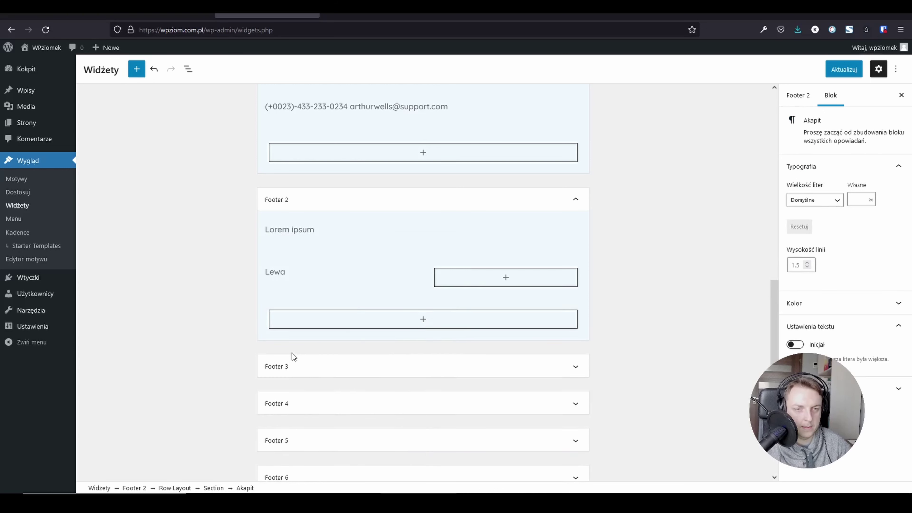
left_click(507, 284)
left_click(453, 359)
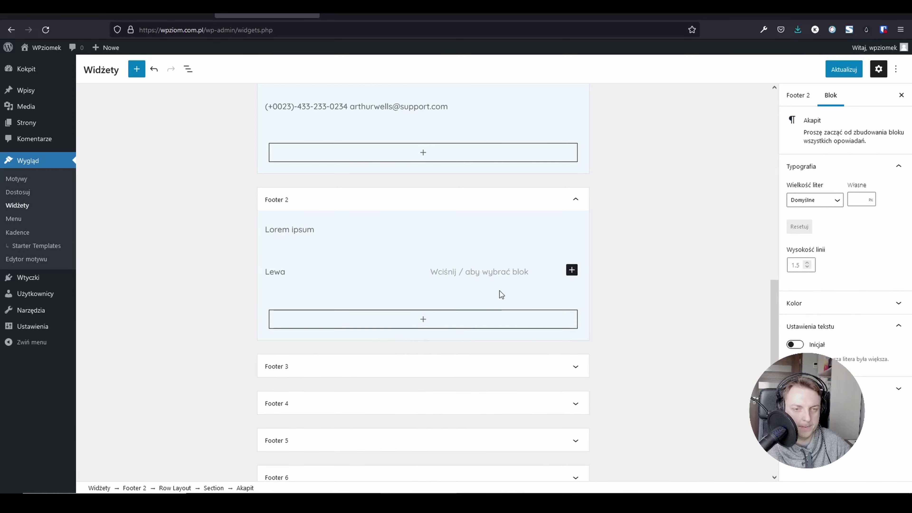
type("Prawa")
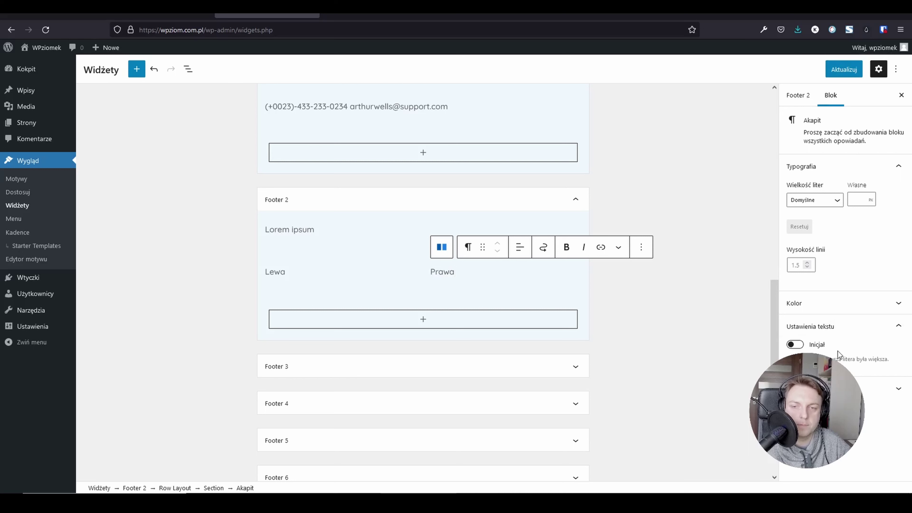
left_click(801, 304)
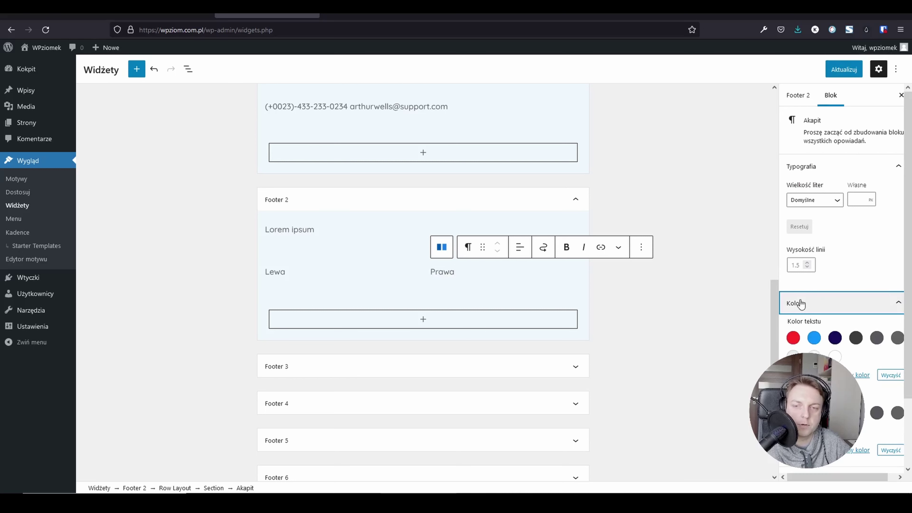
left_click(801, 304)
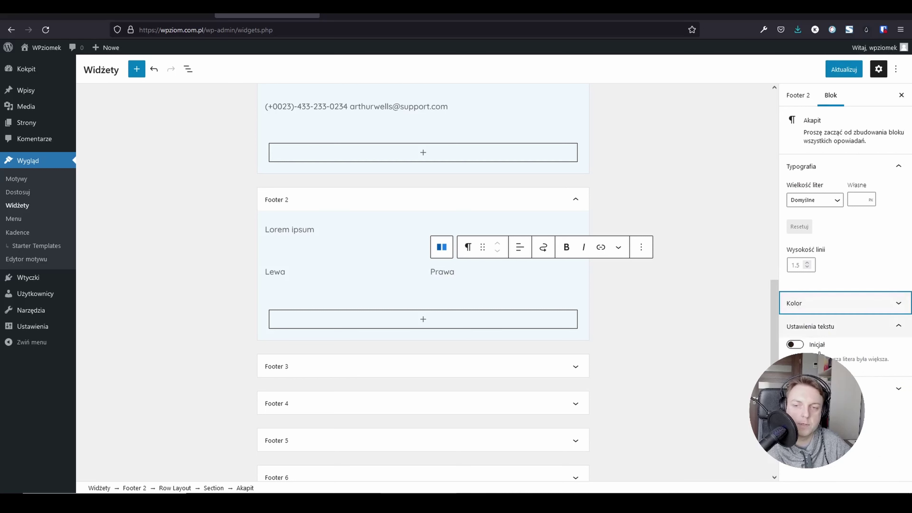
- Add an Advanced Heading block below the two-column row in Footer 2 and set its HTML tag to Paragraph
left_click(443, 292)
left_click(423, 333)
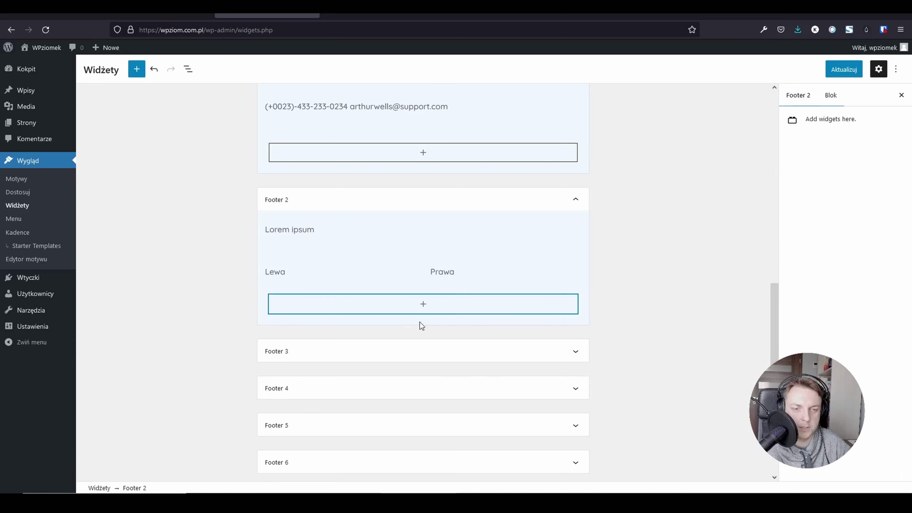
left_click(423, 310)
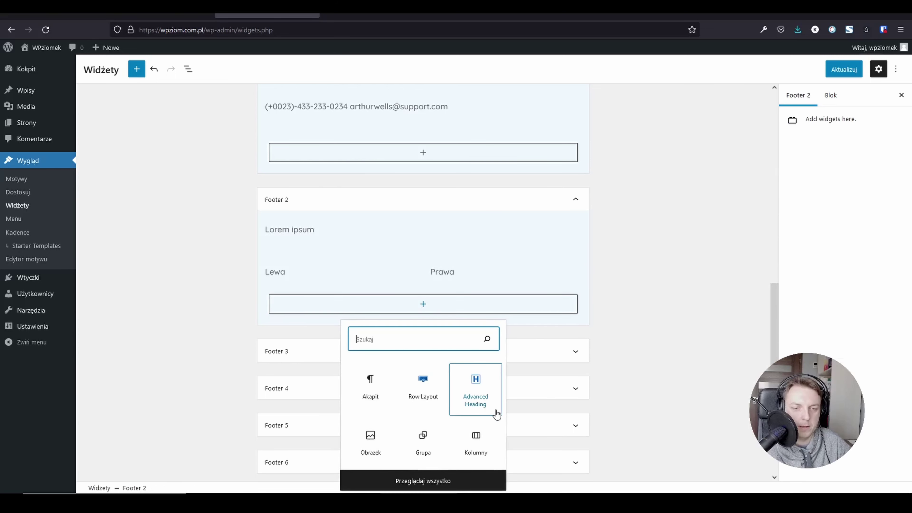
left_click(481, 404)
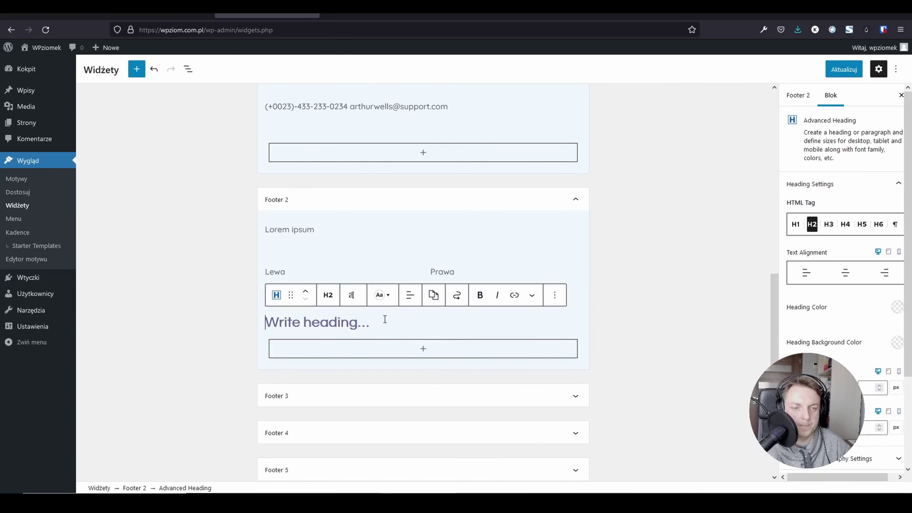
left_click(329, 295)
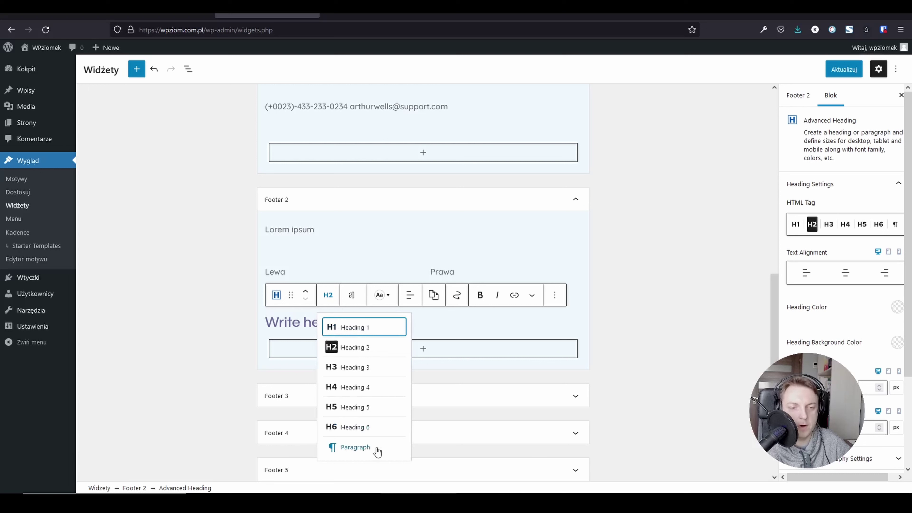
left_click(370, 455)
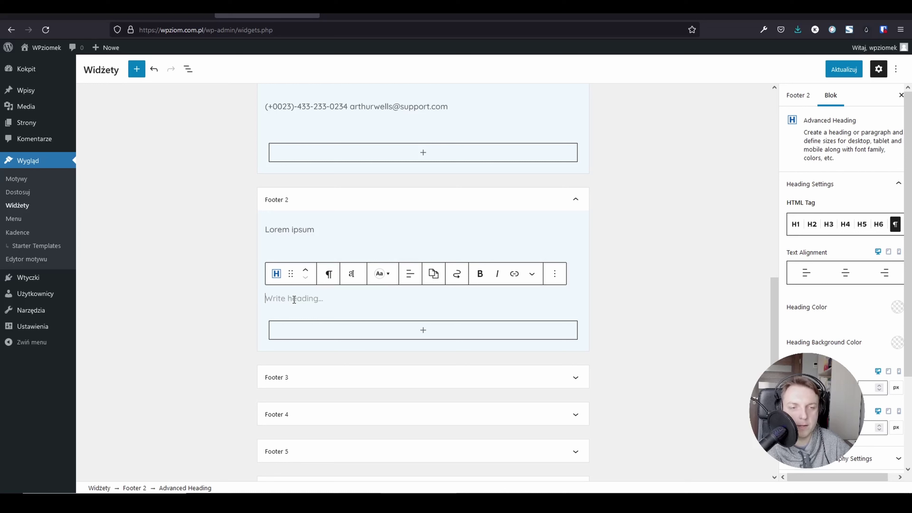
- Enter "Środek" as the Advanced Heading block's text and center it
left_click(390, 275)
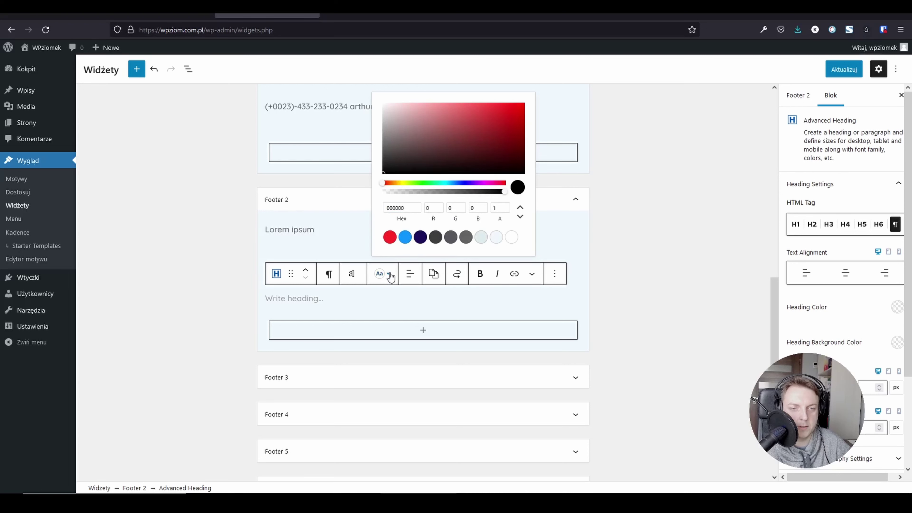
left_click(388, 275)
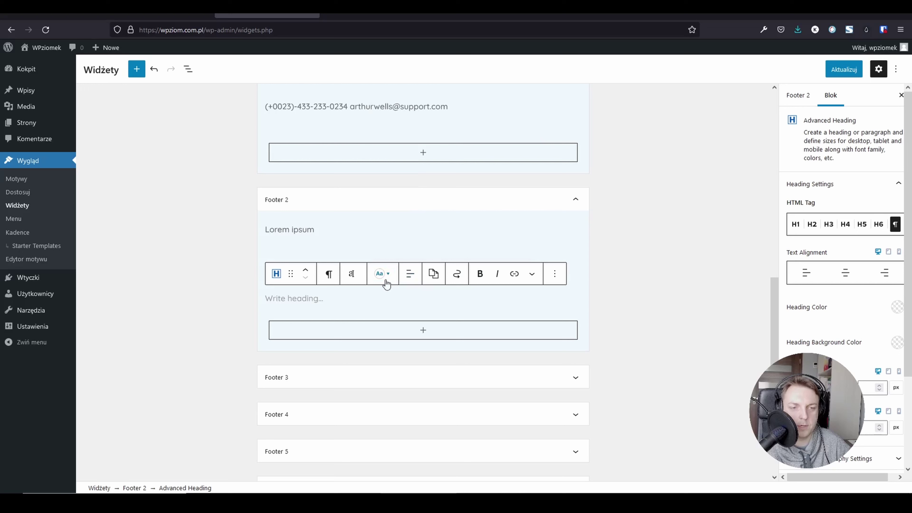
left_click(376, 292)
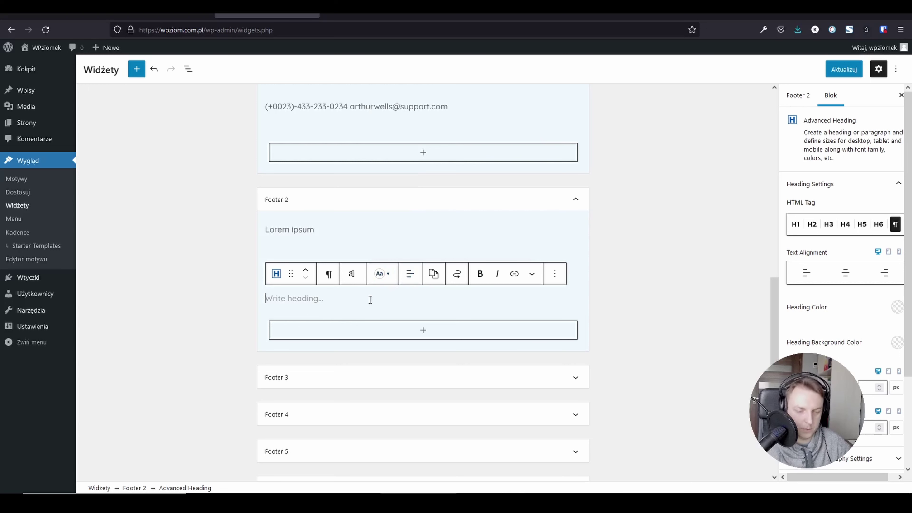
type("Środek")
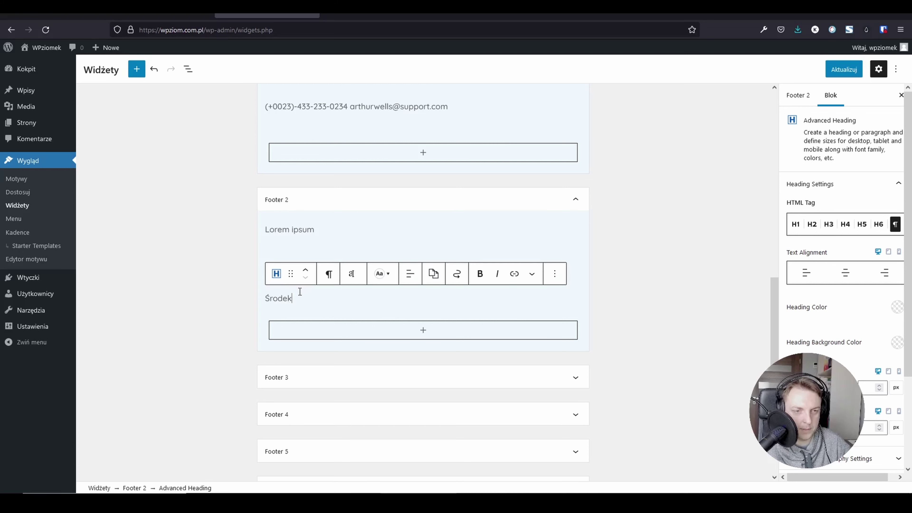
left_click(410, 273)
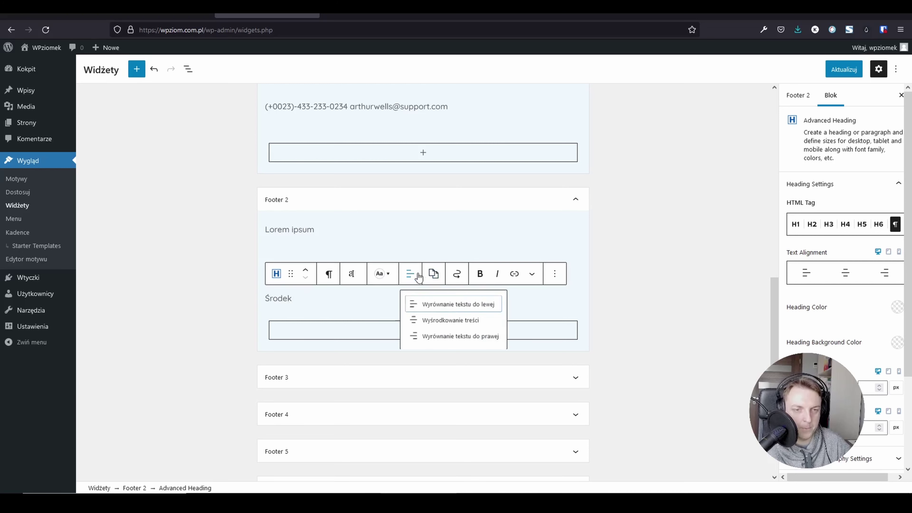
left_click(443, 324)
- Examine the Advanced Heading block's size, Advanced Typography and Highlight settings
scroll(836, 339, "down", 3)
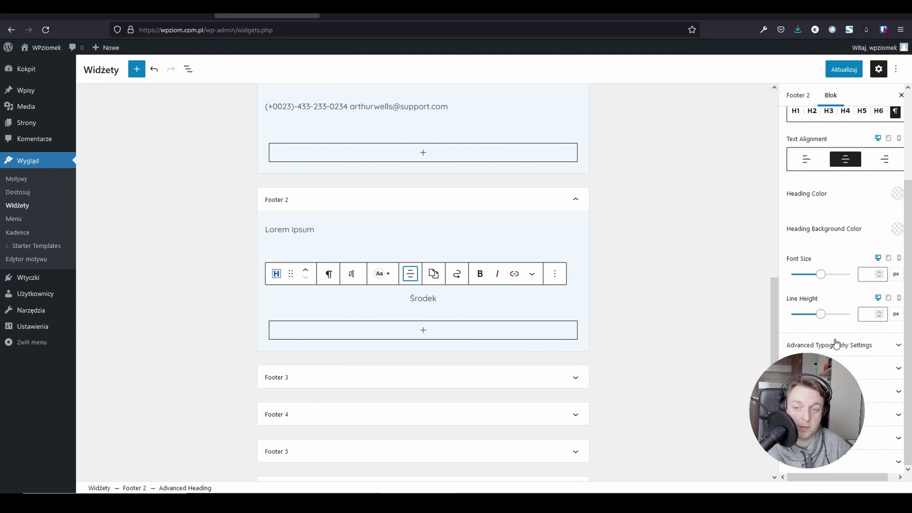
left_click(836, 368)
scroll(831, 204, "down", 4)
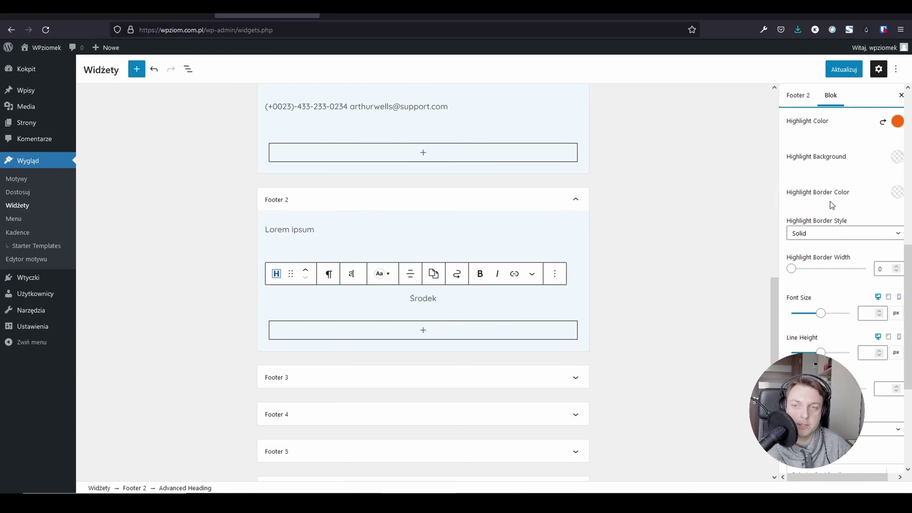
scroll(851, 269, "up", 5)
left_click(835, 219)
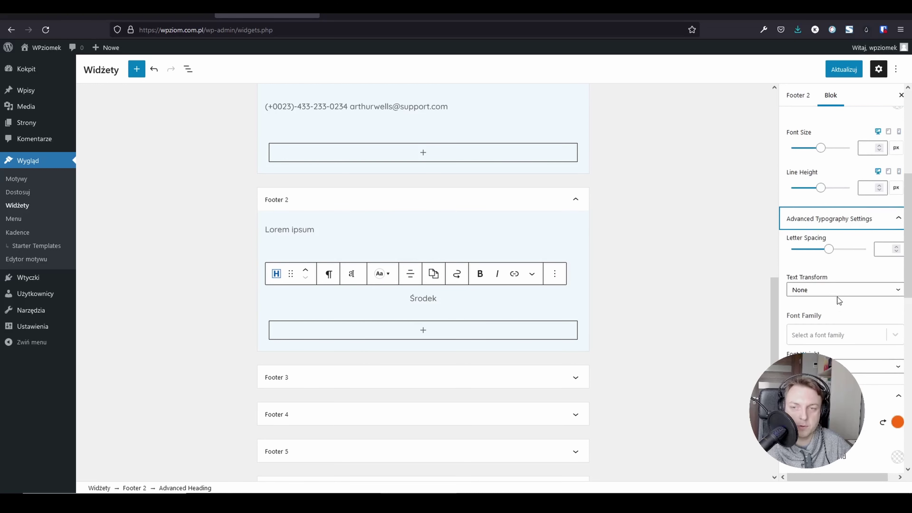
scroll(838, 297, "down", 5)
scroll(838, 297, "down", 5)
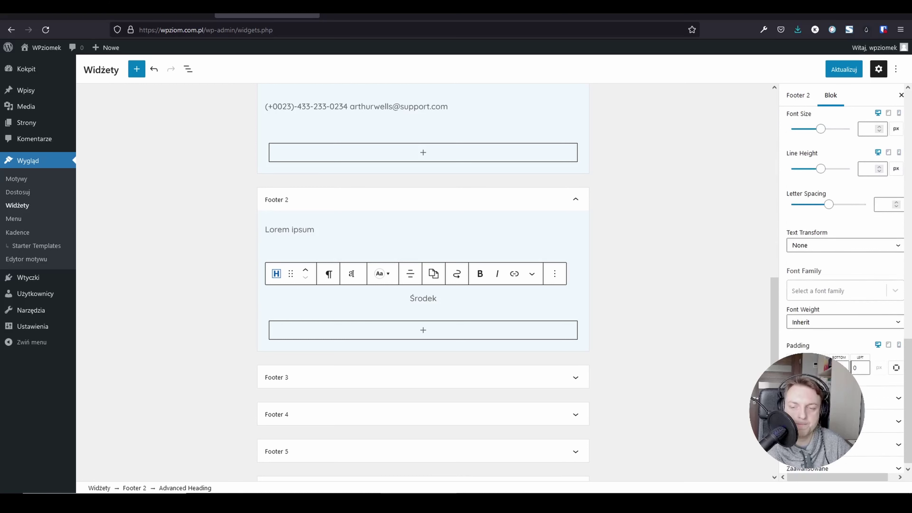
scroll(825, 327, "down", 8)
scroll(824, 328, "up", 3)
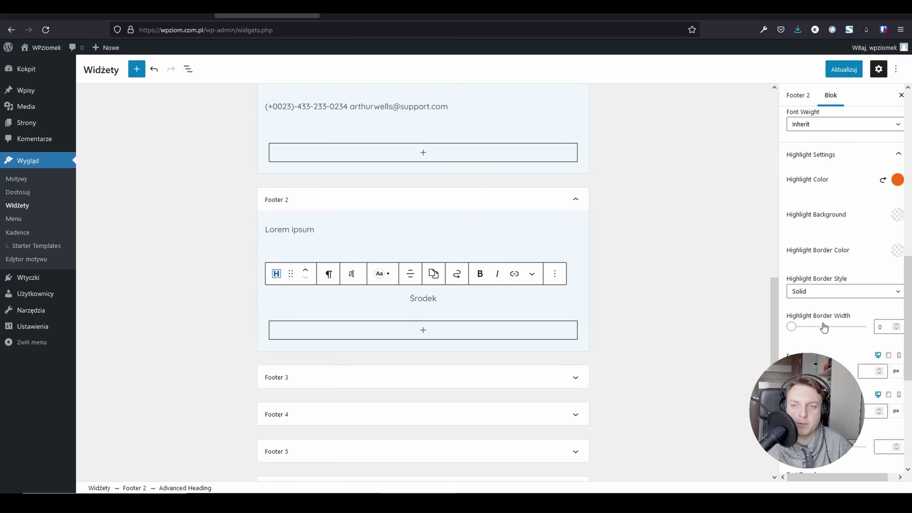
scroll(824, 327, "up", 4)
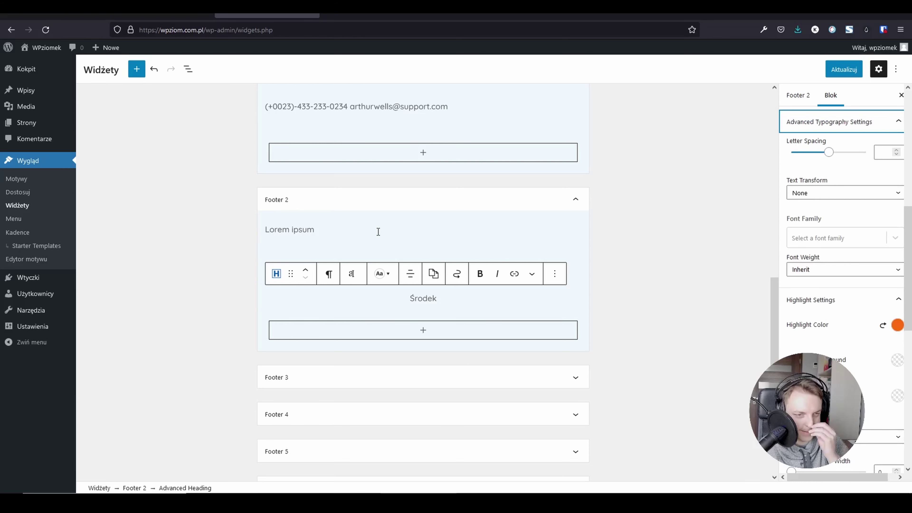
- Save the widget changes, then reload the live home page and examine the two-column row and centered text in its footer
left_click(386, 245)
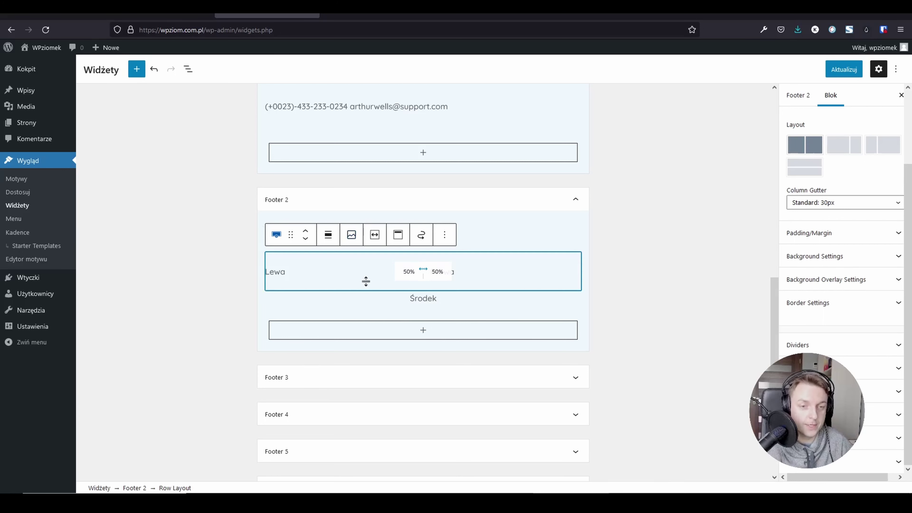
left_click(844, 70)
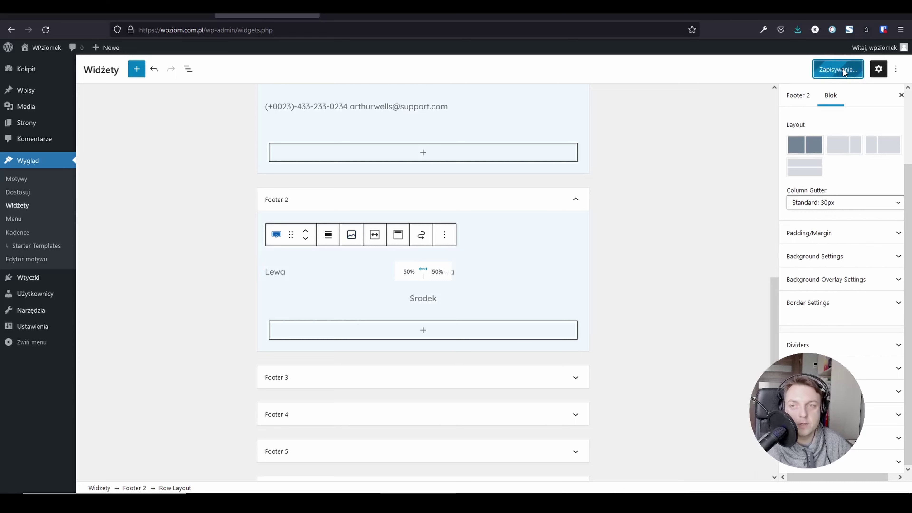
left_click(373, 16)
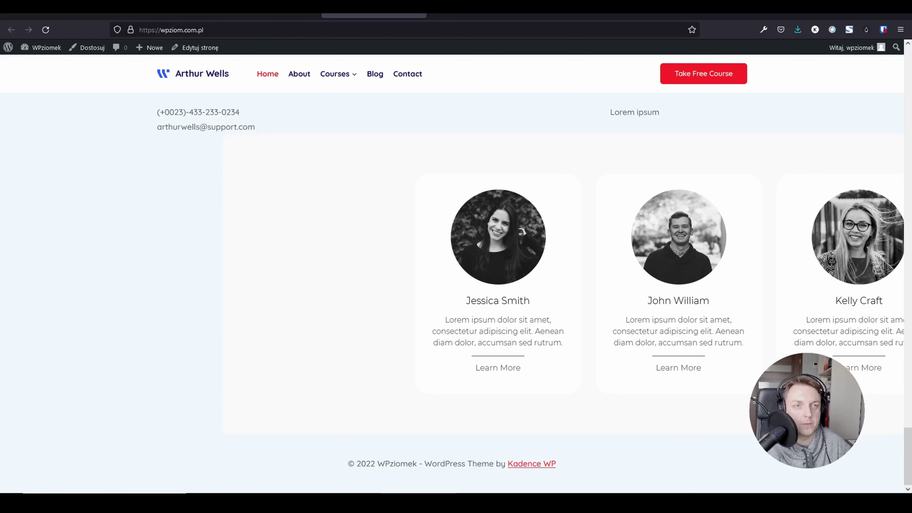
key("F5")
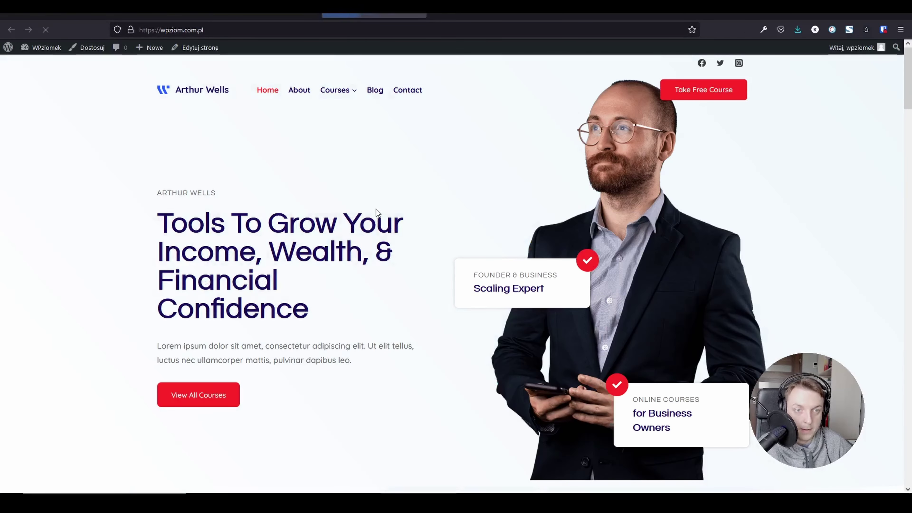
scroll(377, 212, "down", 10)
scroll(378, 214, "down", 15)
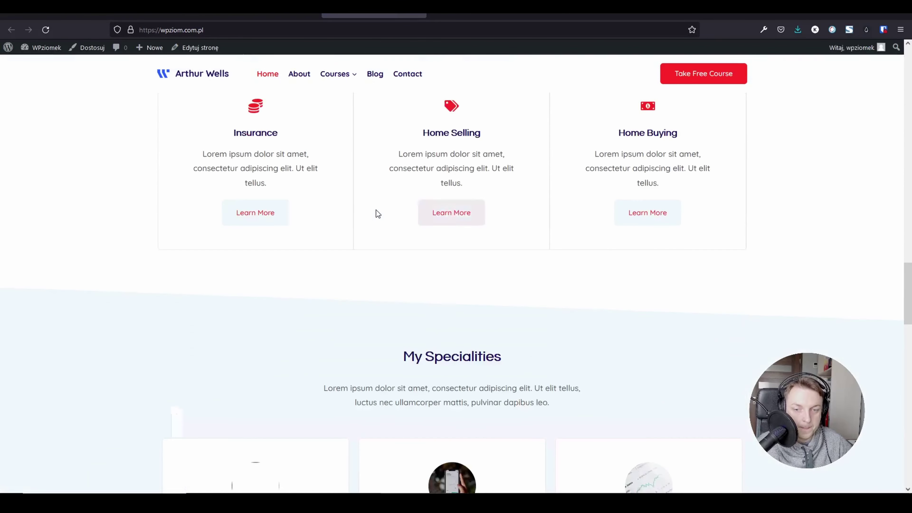
scroll(378, 214, "down", 8)
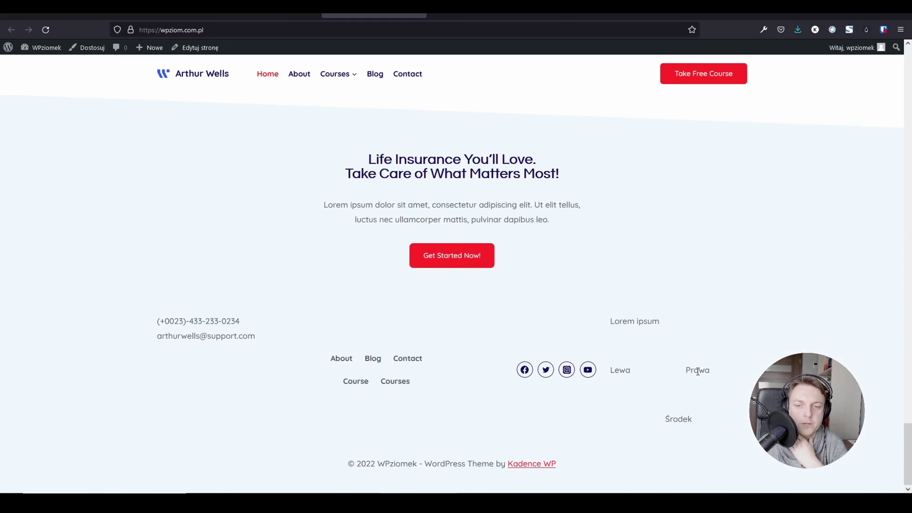
left_click_drag(699, 370, 742, 370)
left_click(742, 367)
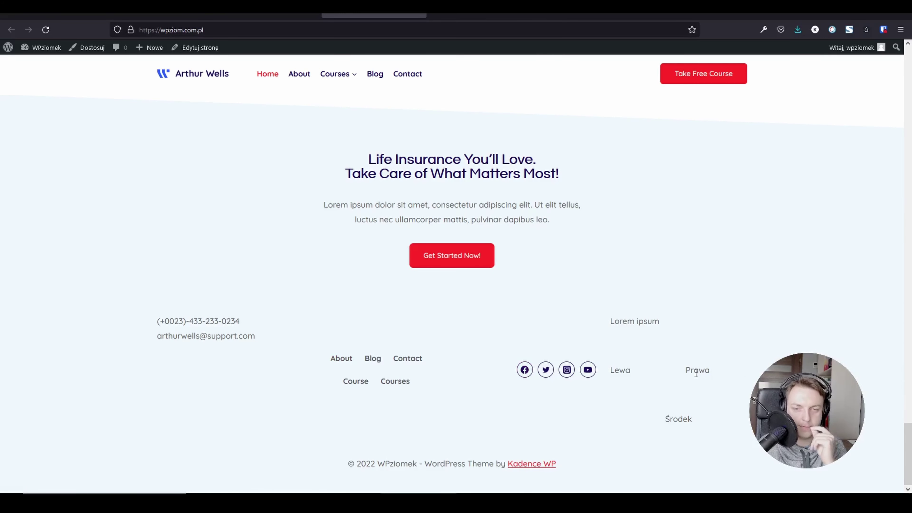
- Examine the live home page from the footer back up to the hero section
scroll(612, 250, "up", 4)
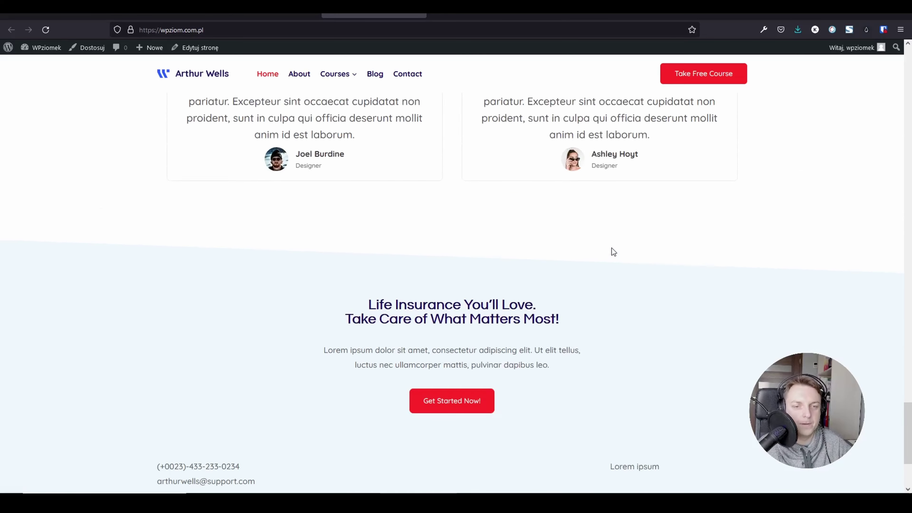
scroll(612, 249, "down", 4)
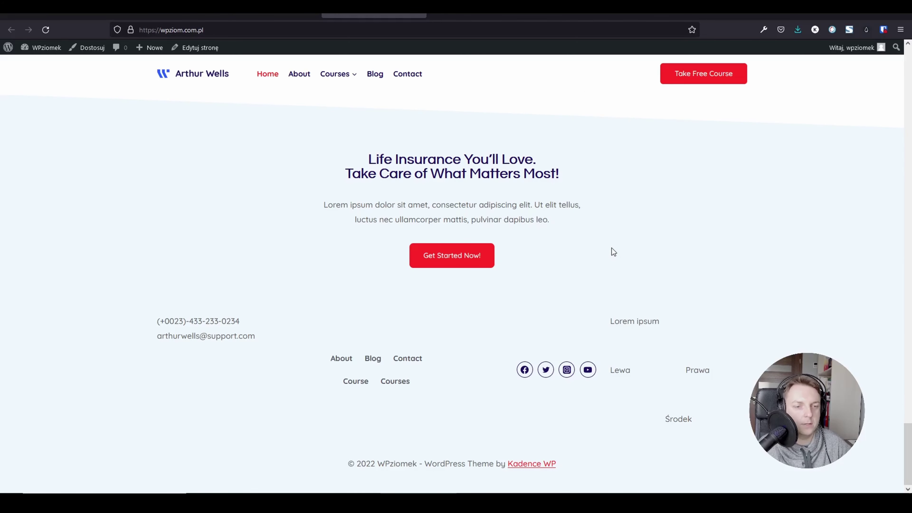
scroll(611, 287, "up", 20)
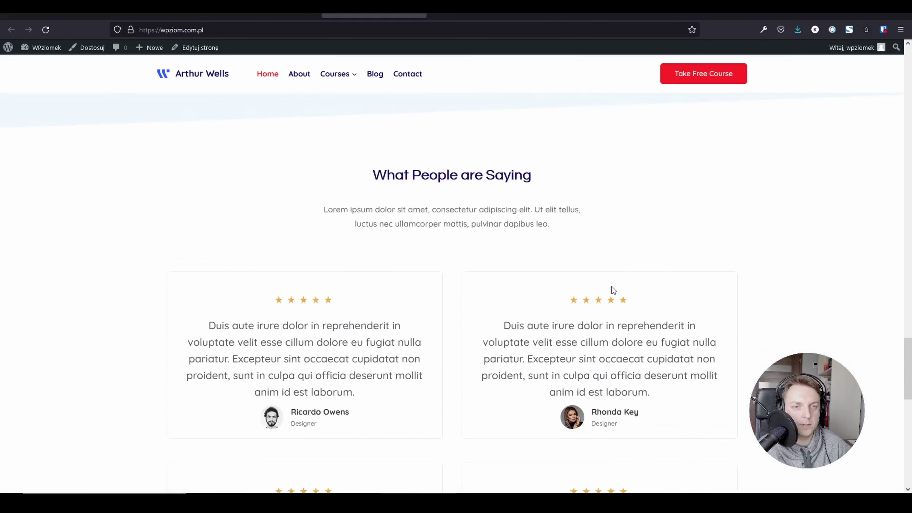
scroll(611, 287, "up", 10)
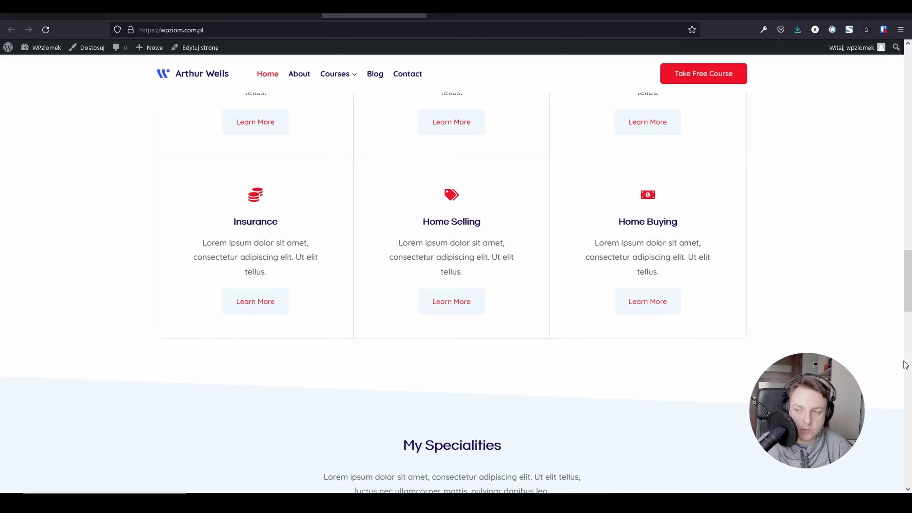
scroll(536, 243, "up", 3)
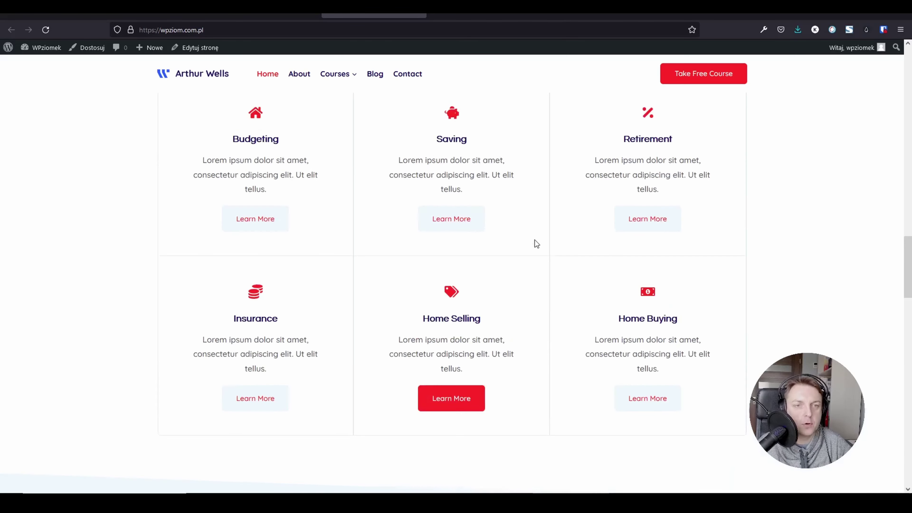
scroll(536, 244, "up", 20)
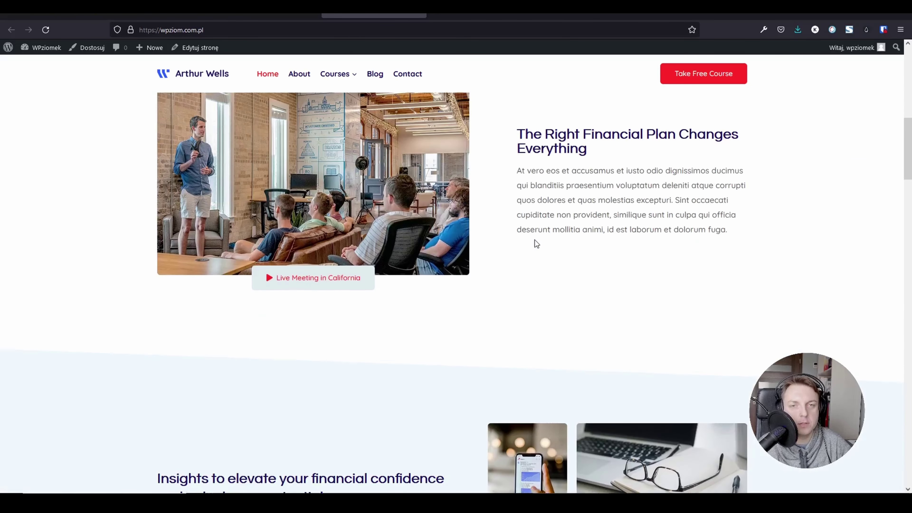
scroll(537, 243, "up", 4)
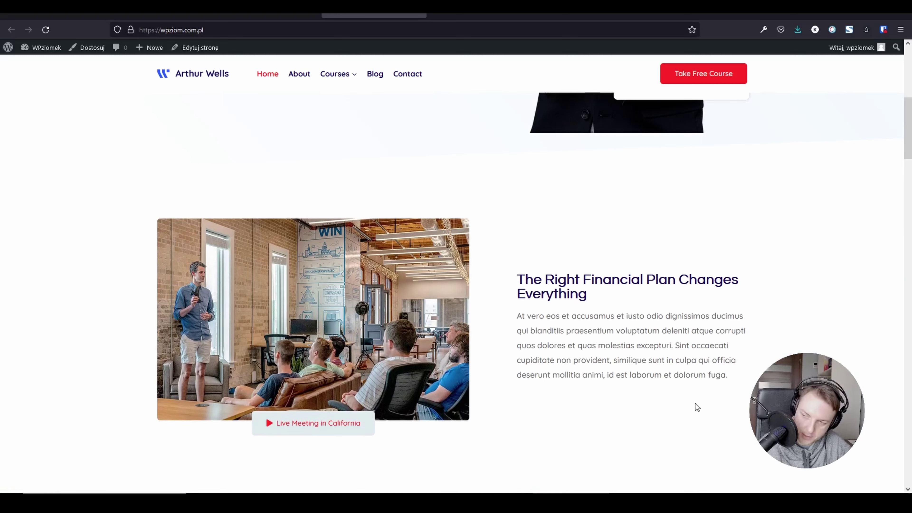
scroll(558, 256, "up", 4)
scroll(558, 254, "up", 5)
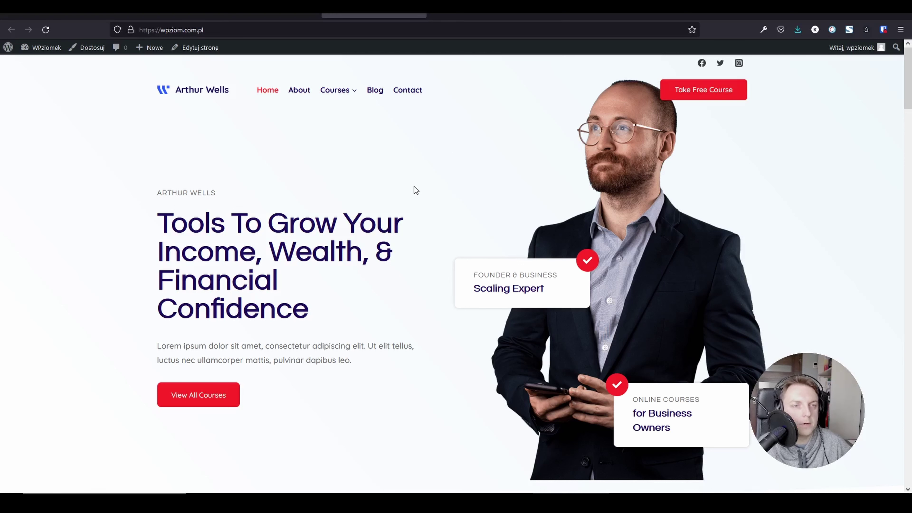
- Go to the Kadence theme dashboard and open its Branding customization in a new browser tab
left_click(267, 16)
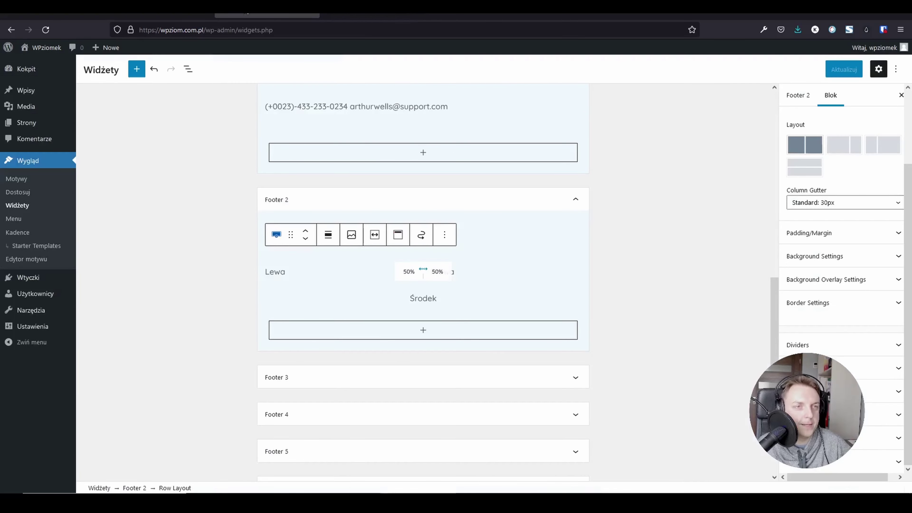
key("ctrl+Tab")
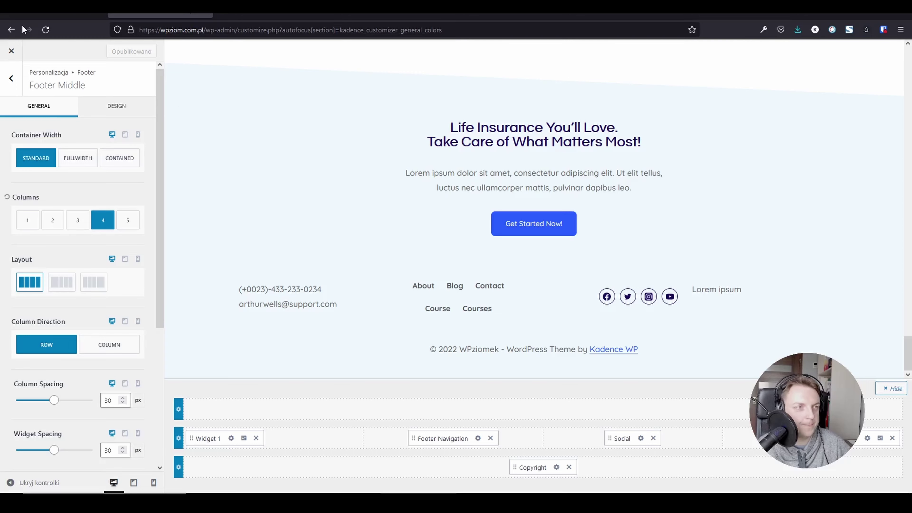
key("ctrl+shift+Tab")
mouse_move(59, 199)
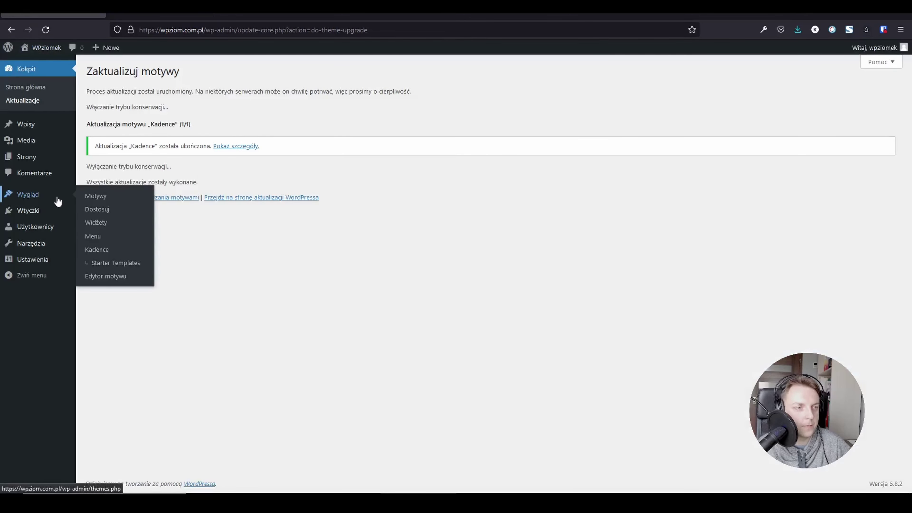
left_click(96, 250)
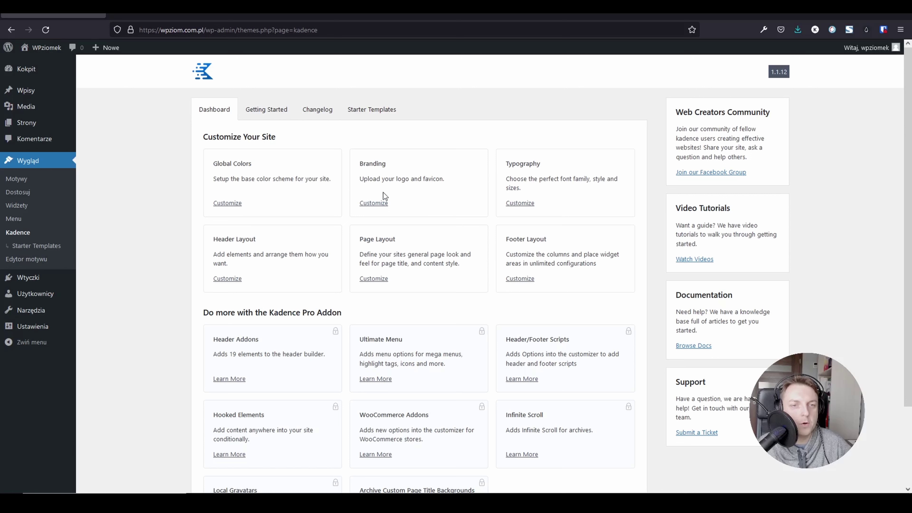
right_click(375, 204)
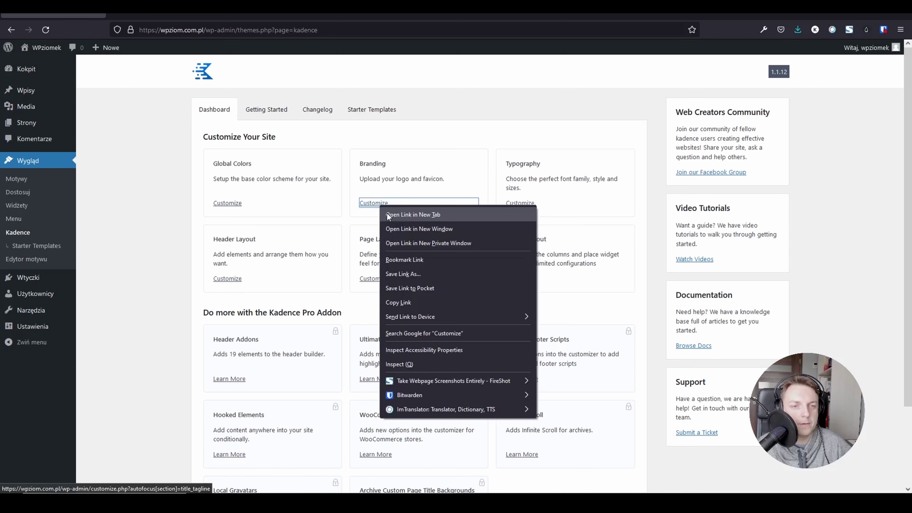
left_click(389, 216)
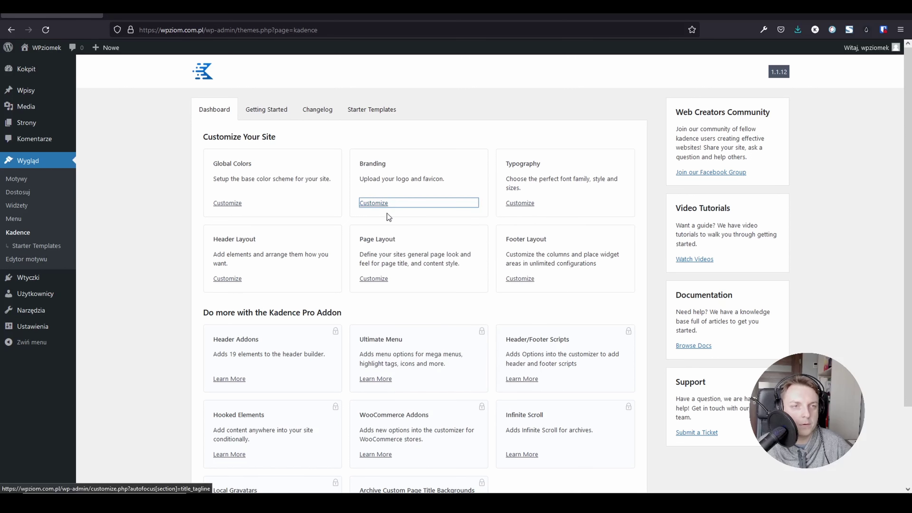
left_click(147, 13)
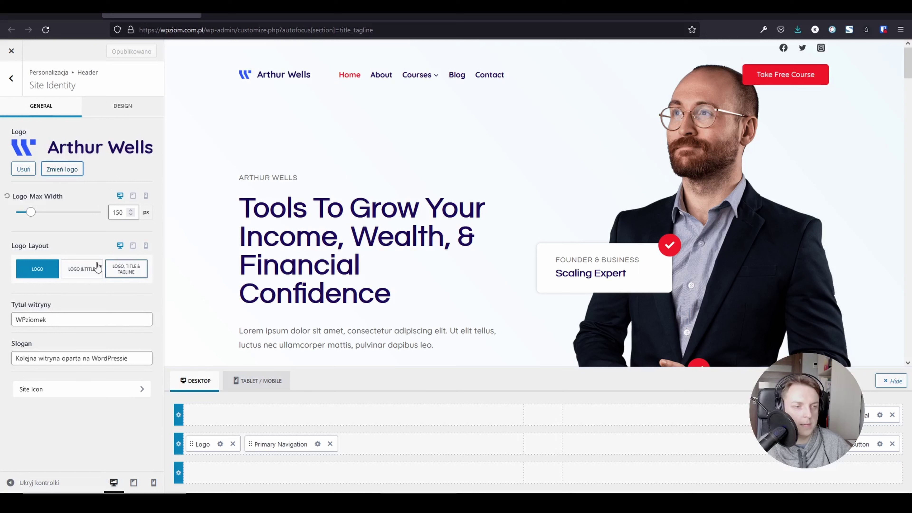
- Try the Logo & Title and Logo, Title & Tagline layouts, return to Logo only, and set the logo max width to 161 px
left_click(74, 270)
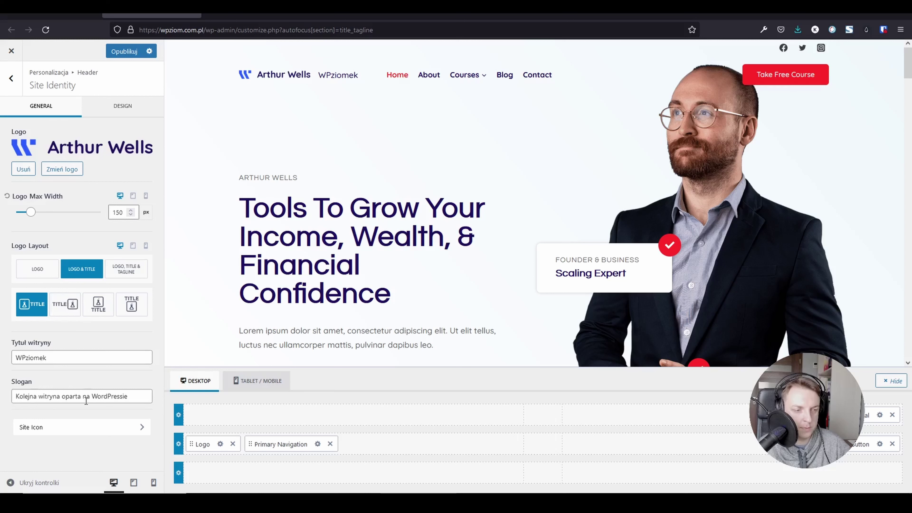
left_click(107, 311)
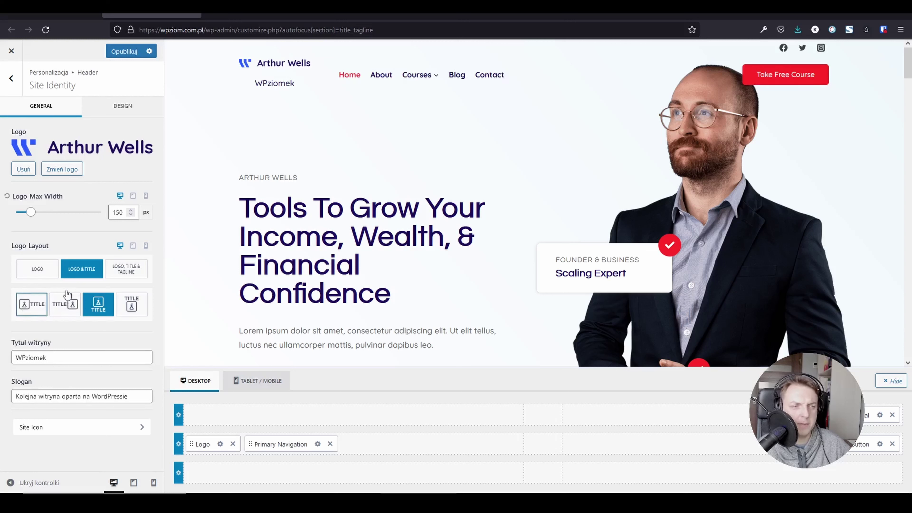
left_click(129, 274)
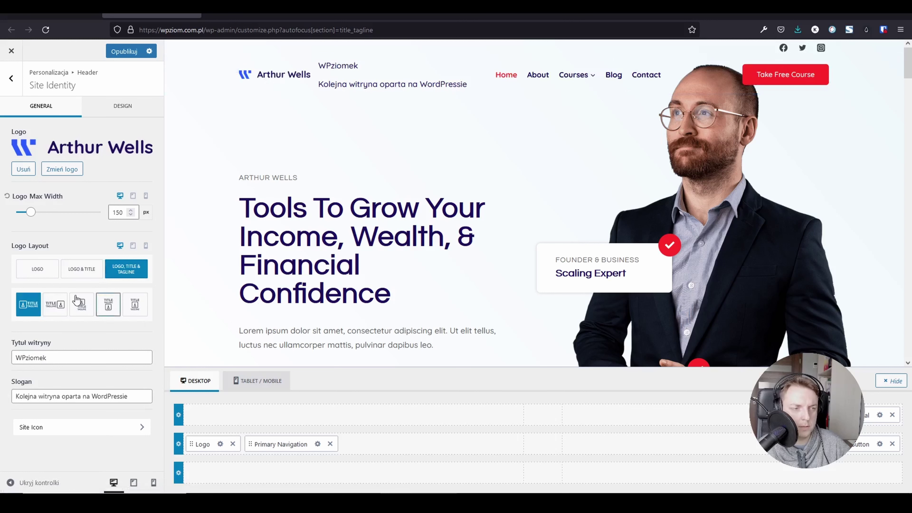
left_click(32, 273)
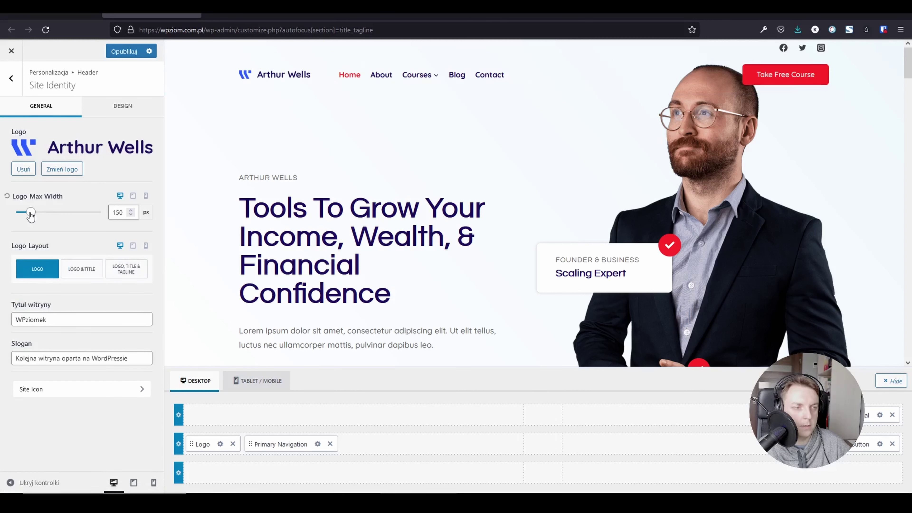
mouse_move(33, 216)
left_mouse_down()
mouse_move(102, 220)
mouse_move(32, 214)
left_mouse_up()
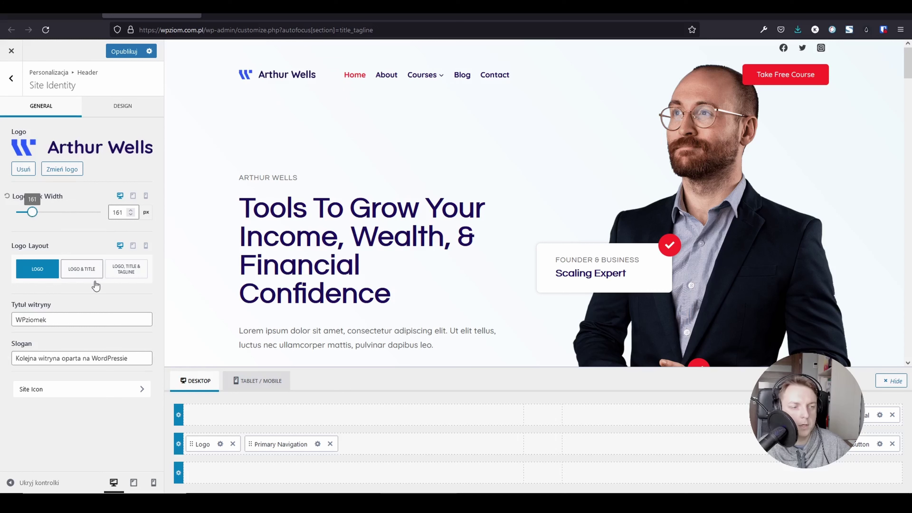
- Increase the logo's right padding to 50 px in the Site Identity design settings
left_click(118, 113)
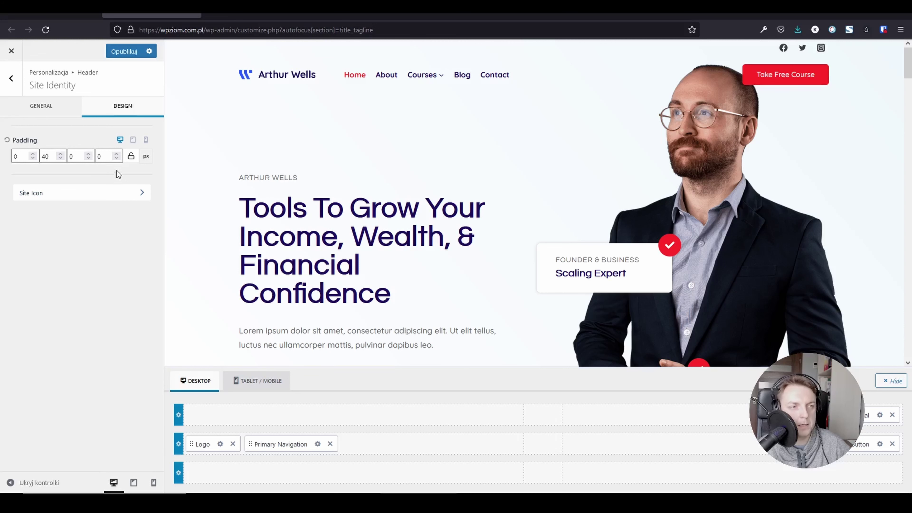
scroll(286, 115, "down", 3)
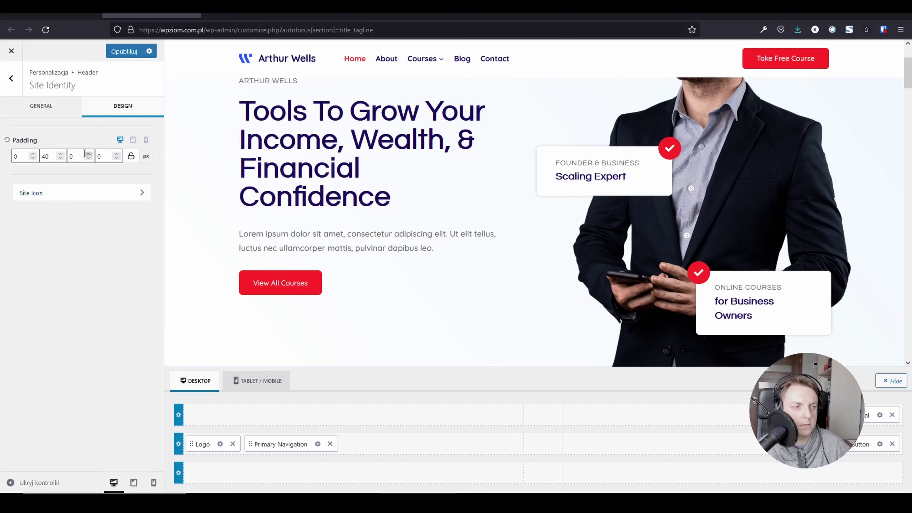
left_click(61, 154)
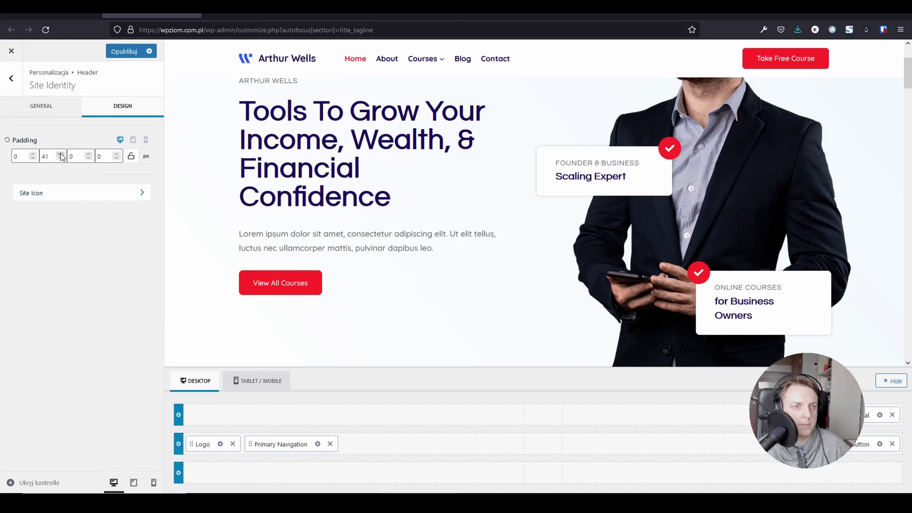
left_click(61, 155)
left_click(61, 154)
left_click(61, 155)
left_click(61, 155)
left_click(62, 154)
left_click(61, 155)
left_click(61, 154)
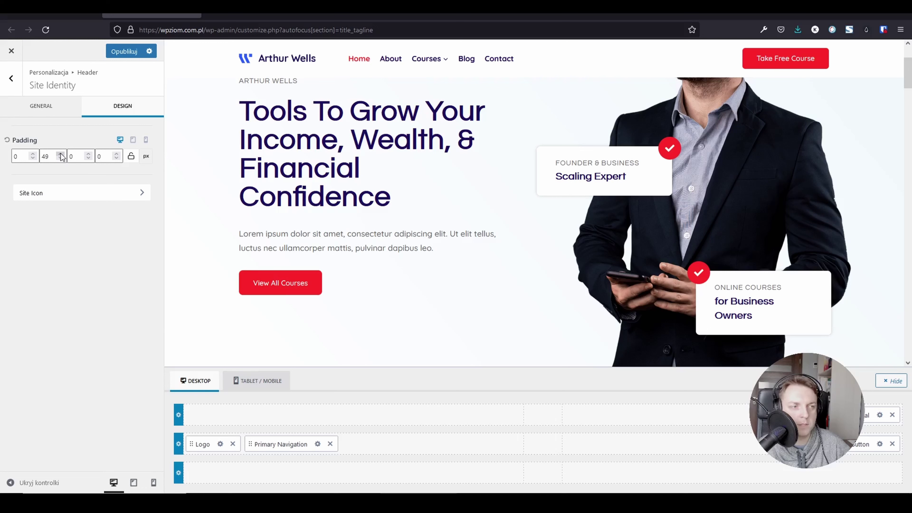
left_click(61, 154)
left_click(61, 154)
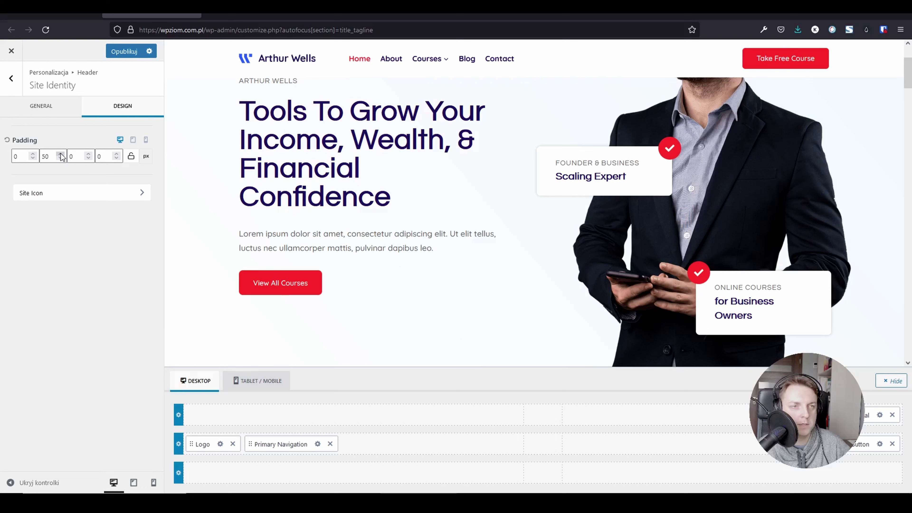
- Try a larger bottom padding for the logo, reset it to 0, and set the right padding back to 40 px
left_click(89, 154)
left_click(89, 155)
left_click(89, 154)
left_click(88, 154)
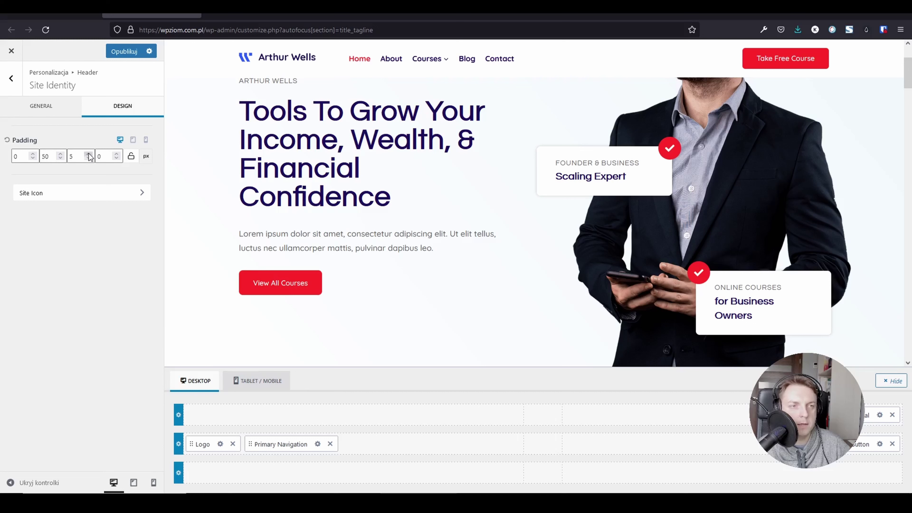
left_click(89, 154)
left_click(89, 155)
left_click(89, 154)
left_click(89, 155)
left_click(89, 155)
left_click_drag(78, 156, 58, 153)
type("0")
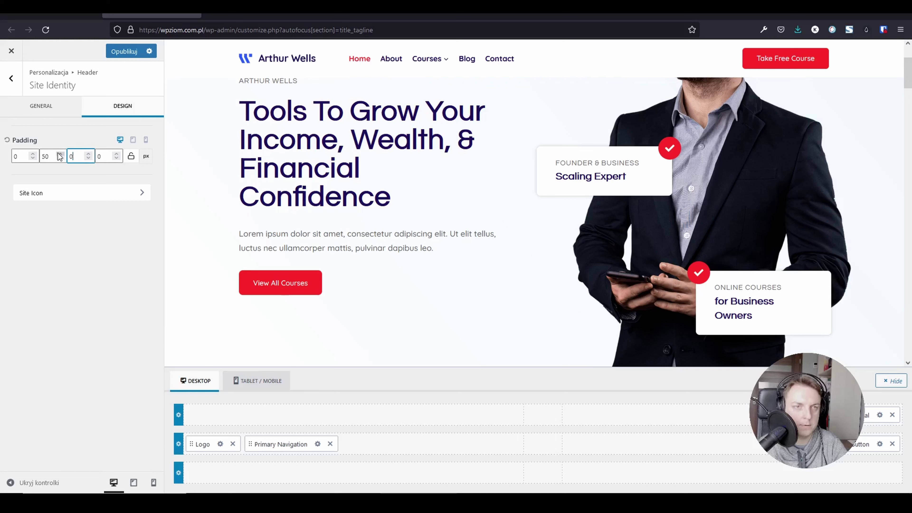
double_click(51, 157)
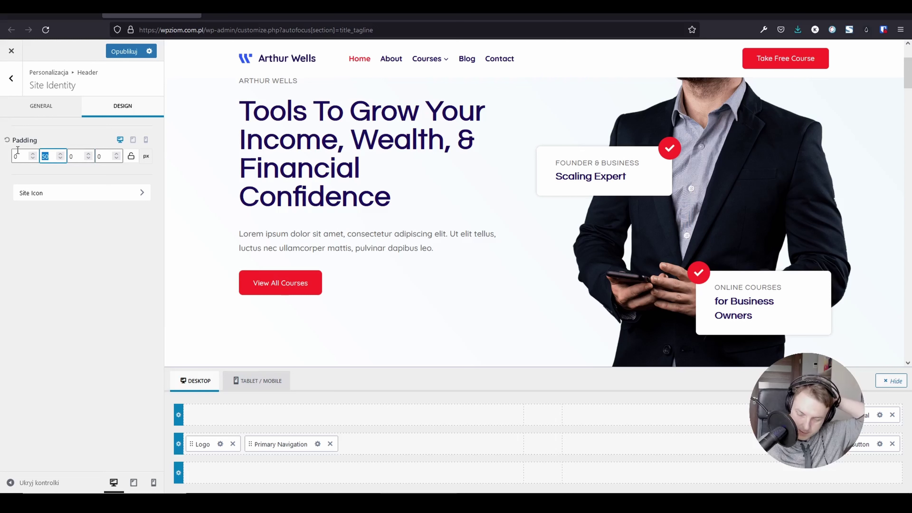
type("40")
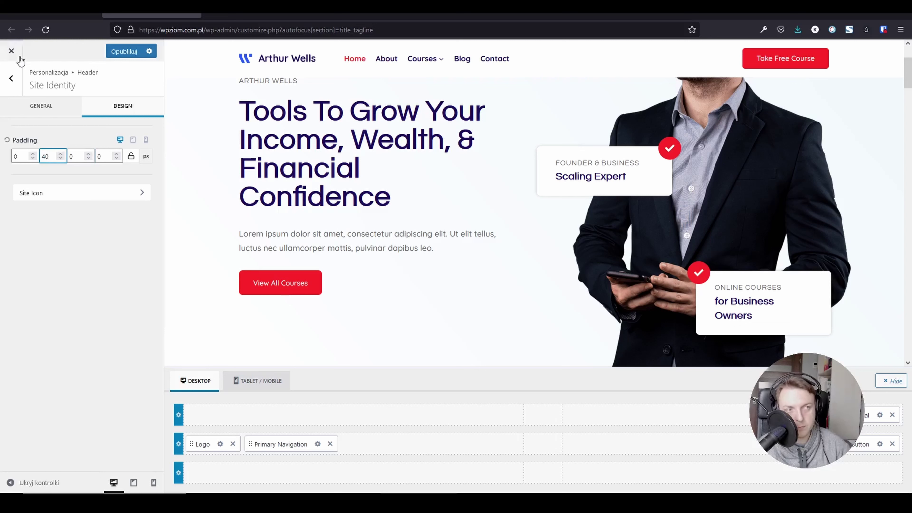
- Leave the Site Identity customizer and discard its unsaved changes to return to the Kadence dashboard
left_click(11, 78)
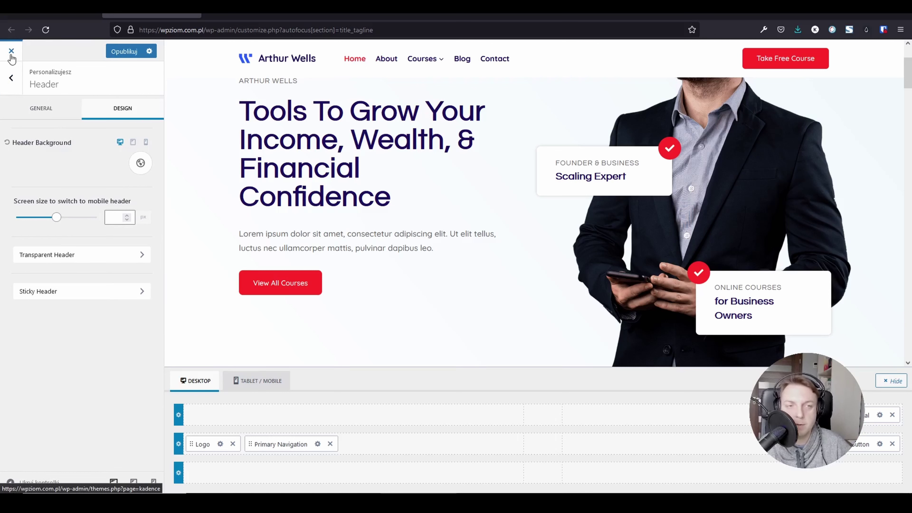
left_click(11, 54)
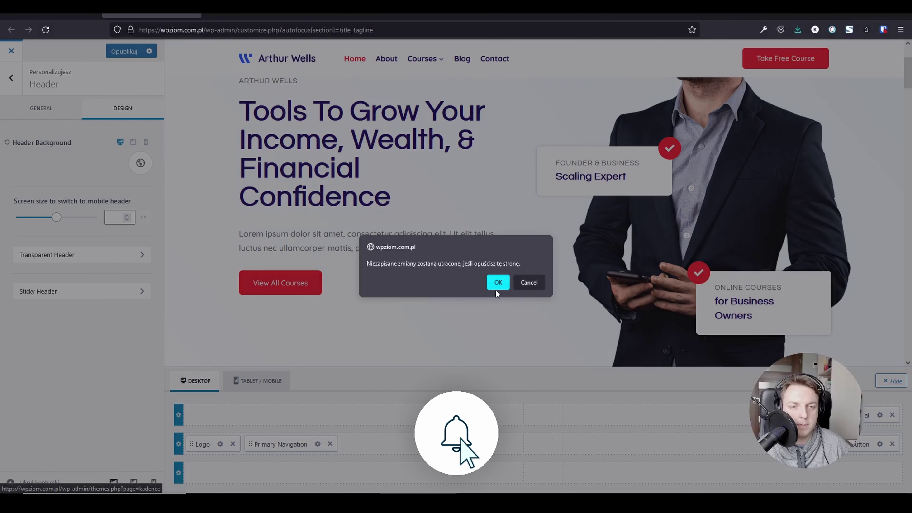
left_click(496, 282)
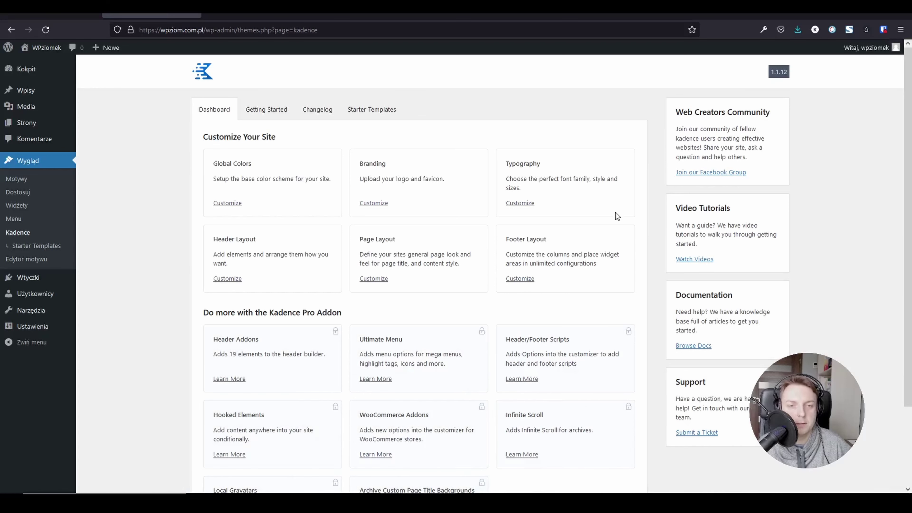
- Open the Typography customization from the Kadence dashboard in a new browser tab
right_click(520, 208)
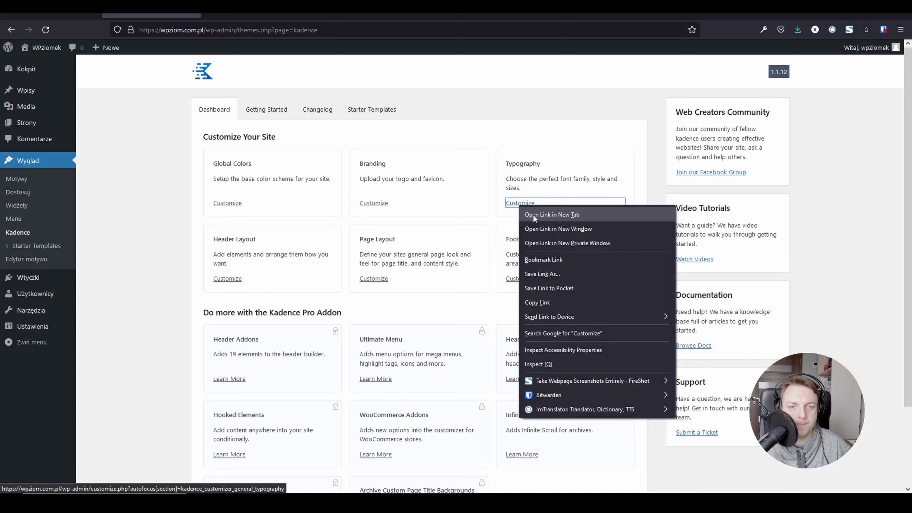
left_click(552, 214)
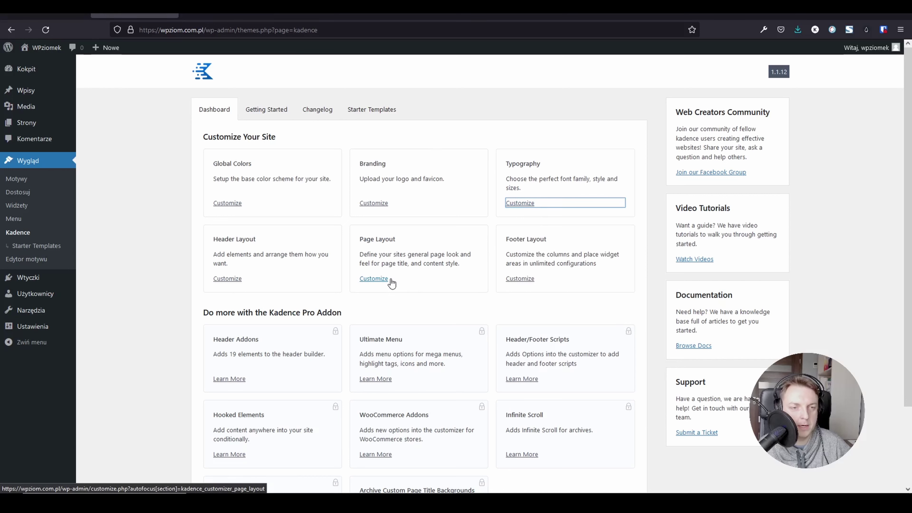
left_click(224, 16)
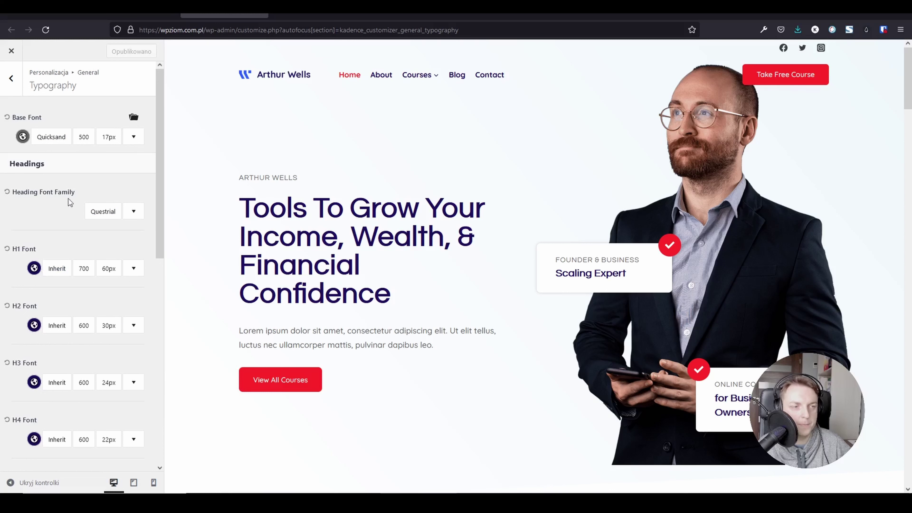
- Set the heading font family to Raleway in the Typography settings and check the headings in the page preview
scroll(76, 261, "down", 5)
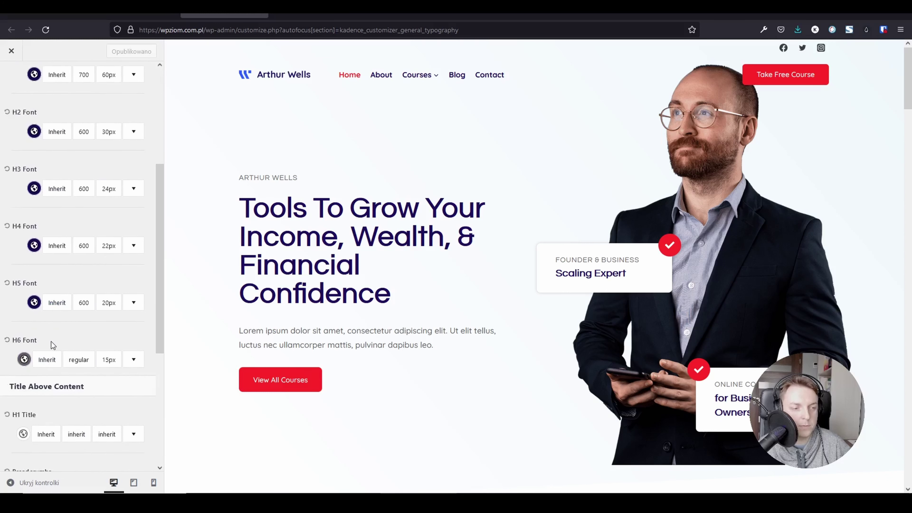
scroll(52, 329, "up", 5)
scroll(51, 329, "down", 5)
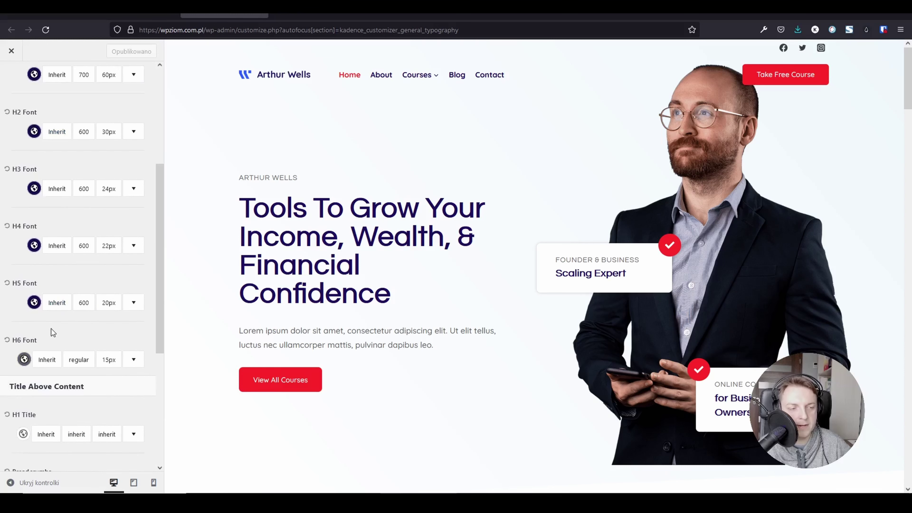
scroll(51, 329, "up", 4)
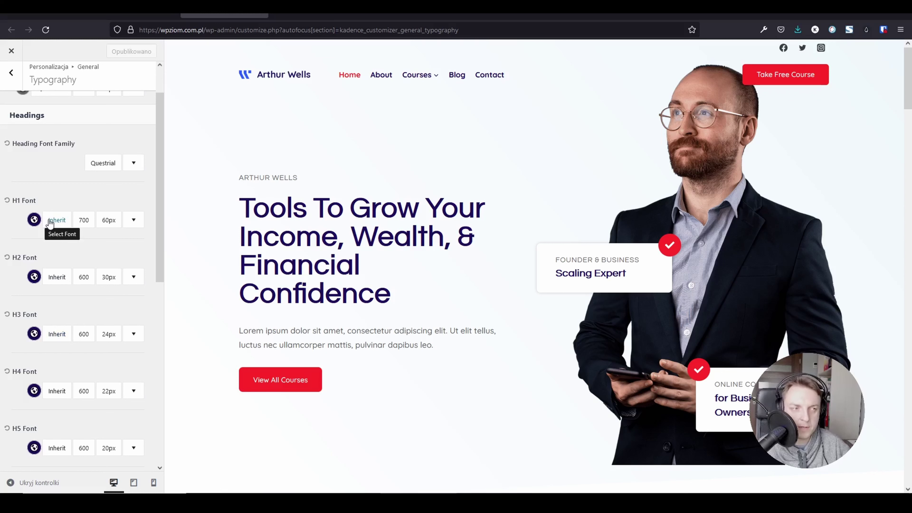
left_click(95, 164)
scroll(154, 272, "up", 3)
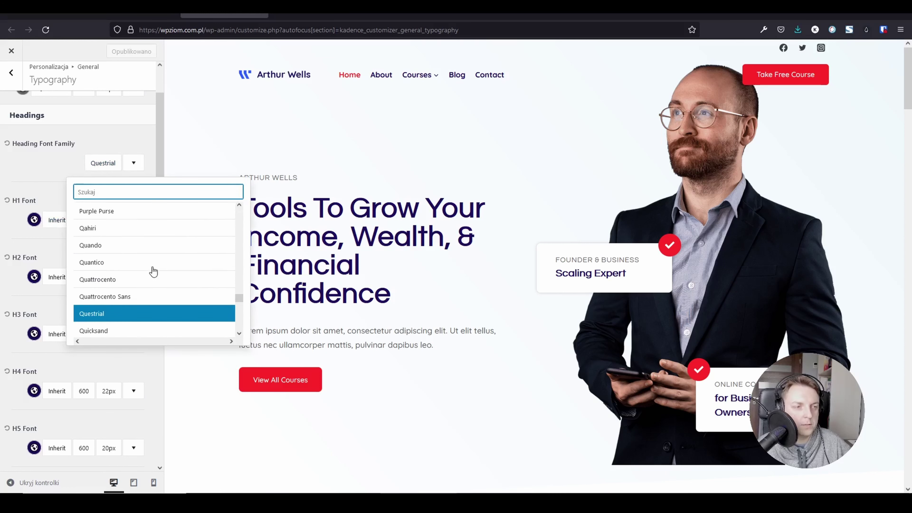
scroll(153, 272, "up", 10)
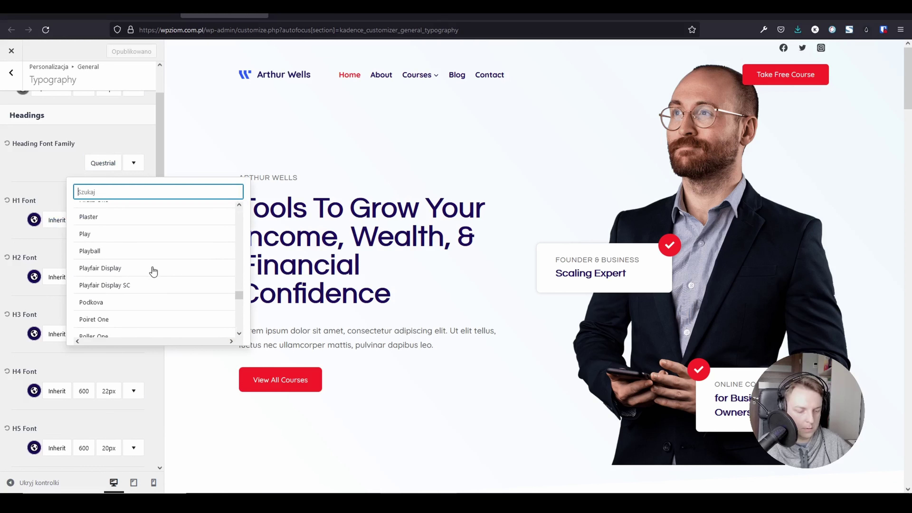
type("ra")
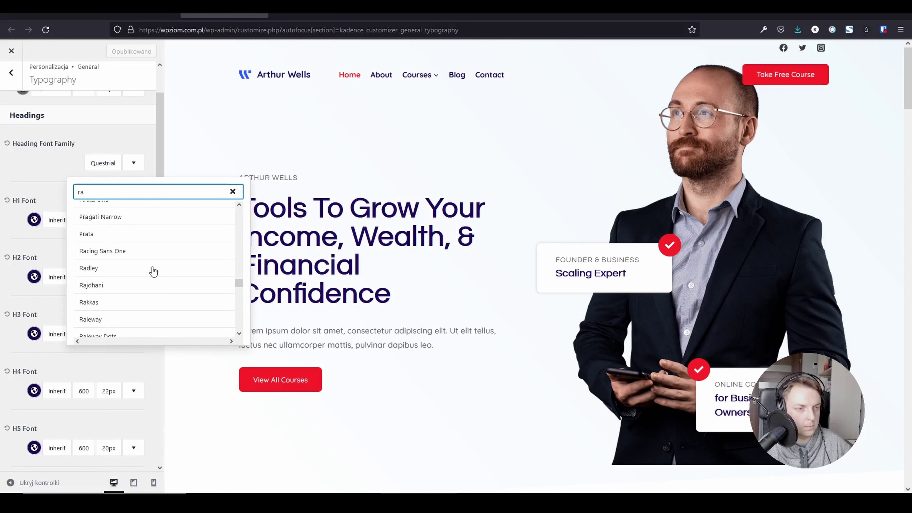
type("l")
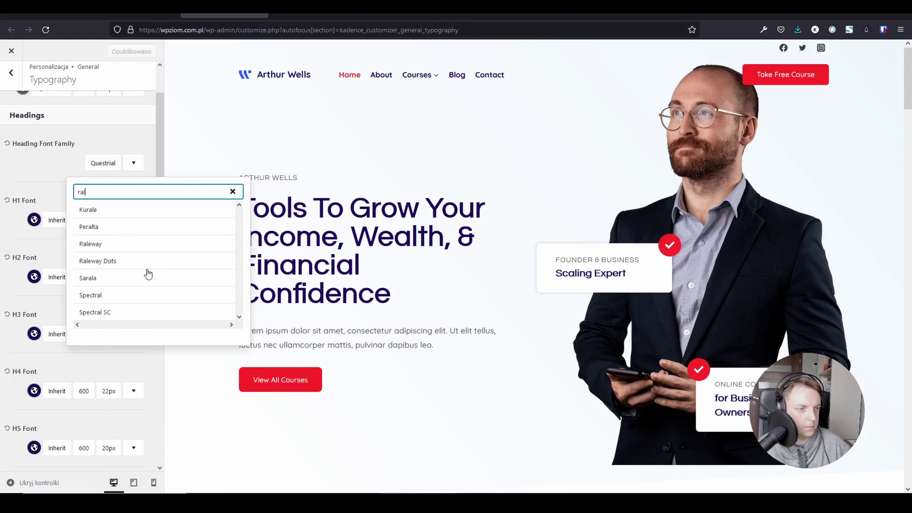
left_click(133, 248)
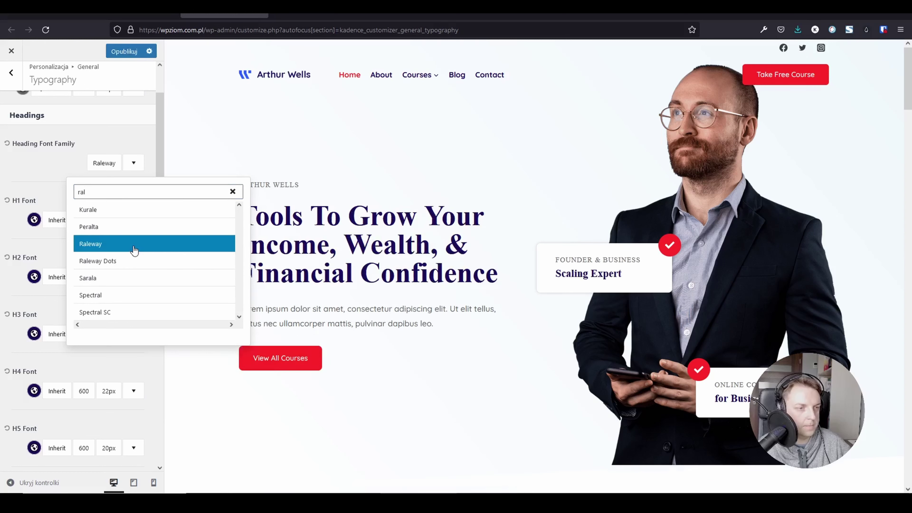
left_click(336, 451)
scroll(338, 269, "down", 9)
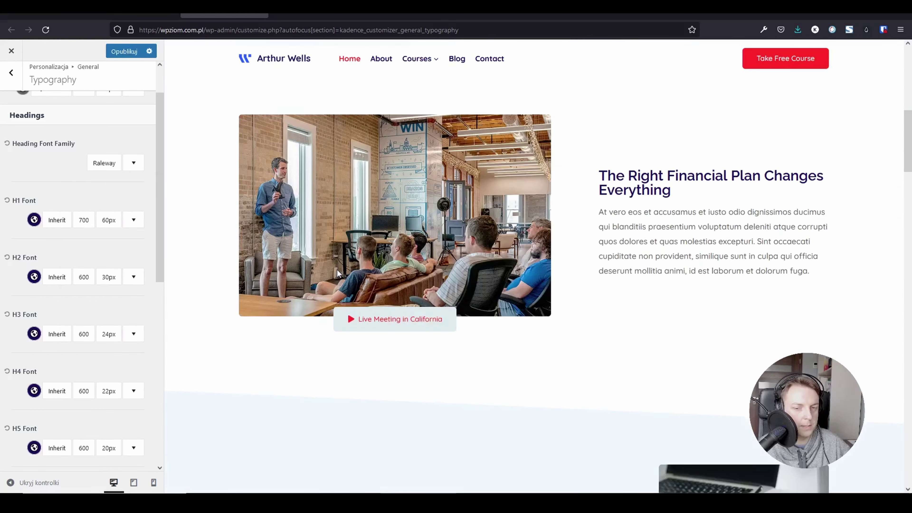
scroll(337, 269, "up", 9)
- Change the base font of the site to Open Sans
scroll(54, 162, "up", 1)
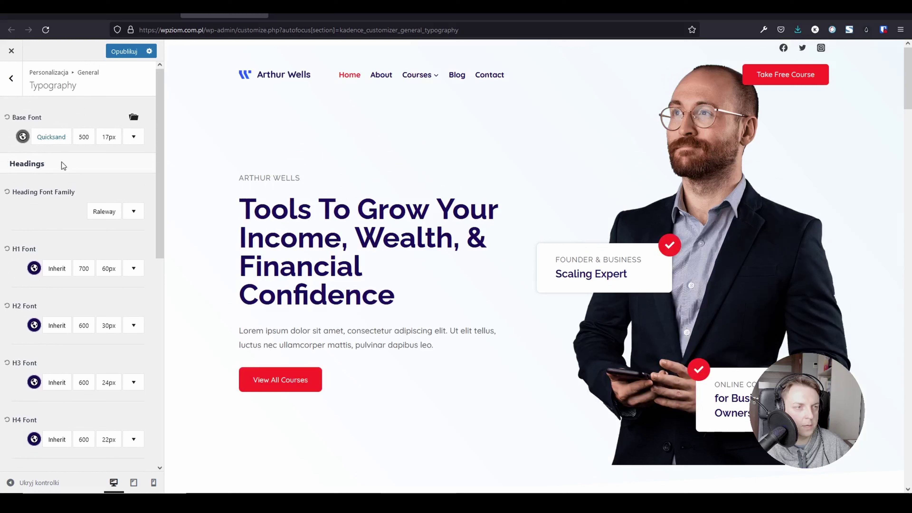
left_click(59, 136)
left_click(128, 188)
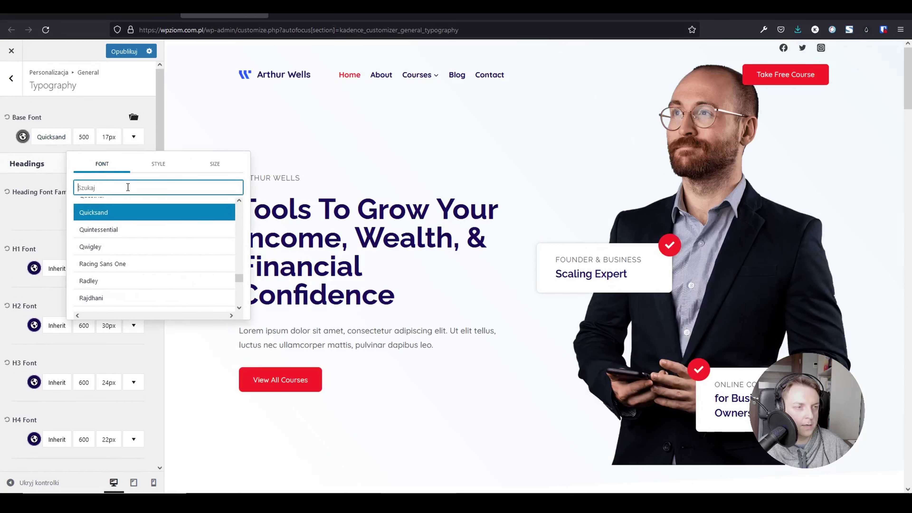
type("Open")
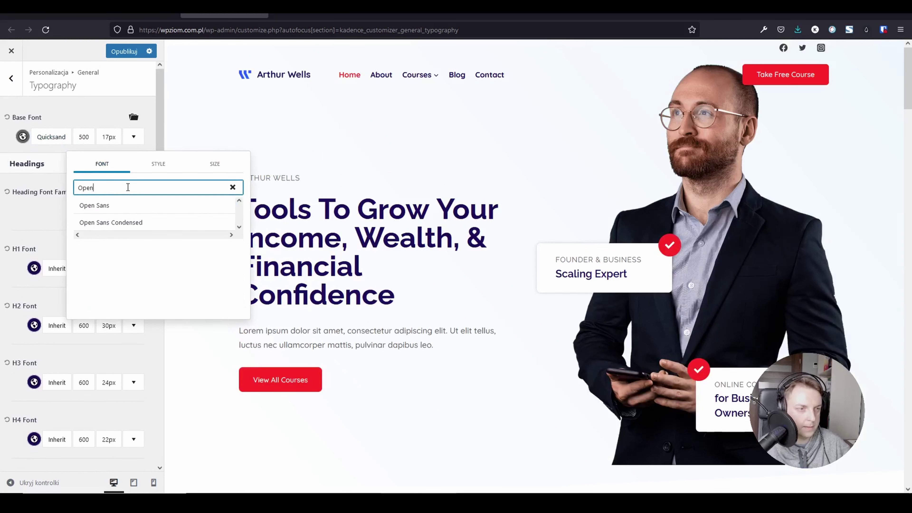
left_click(120, 205)
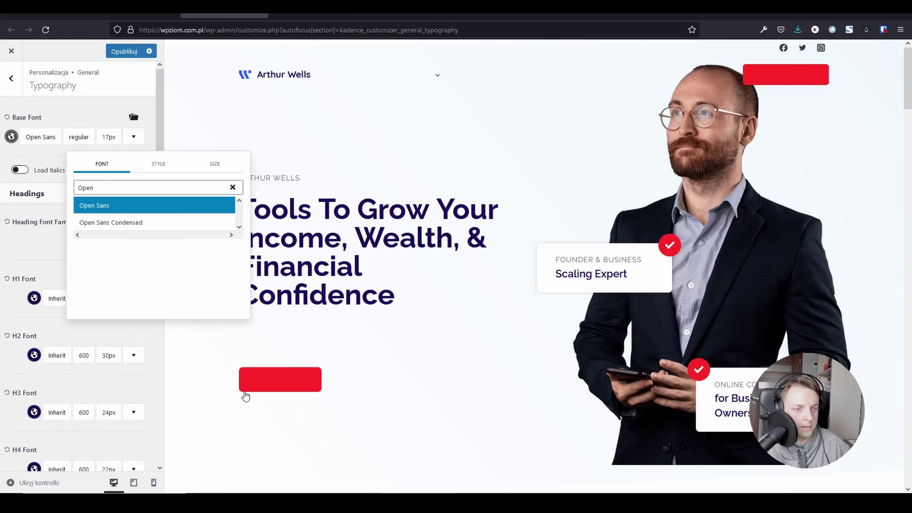
left_click(212, 364)
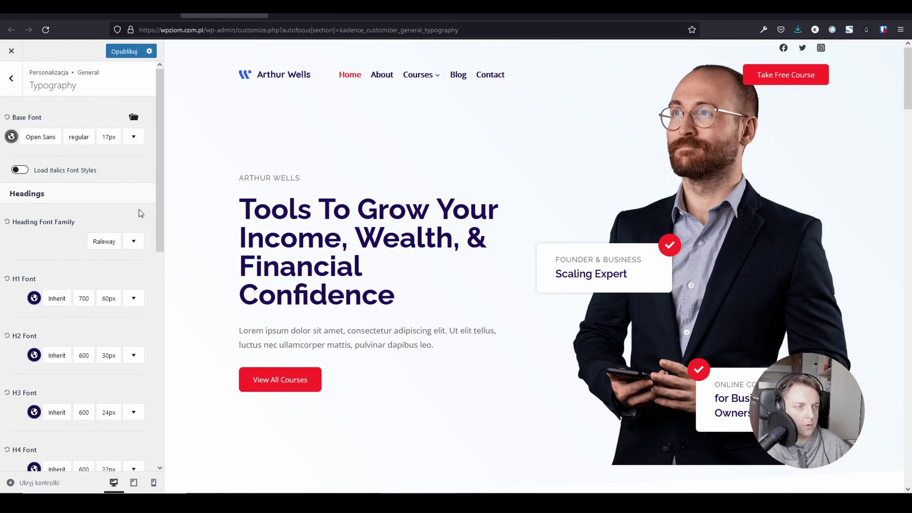
- Look through the base font's style options, set its desktop font size to 18 px, and check the text in the preview
left_click(45, 138)
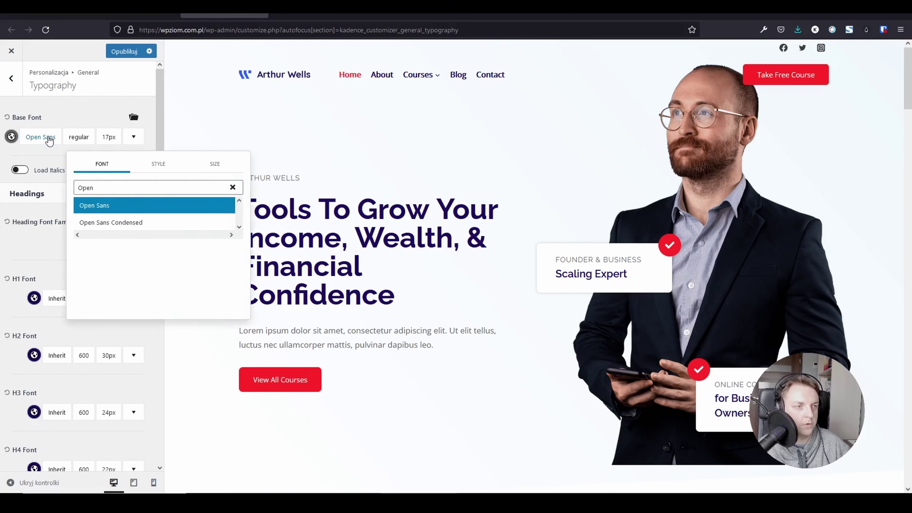
left_click(158, 164)
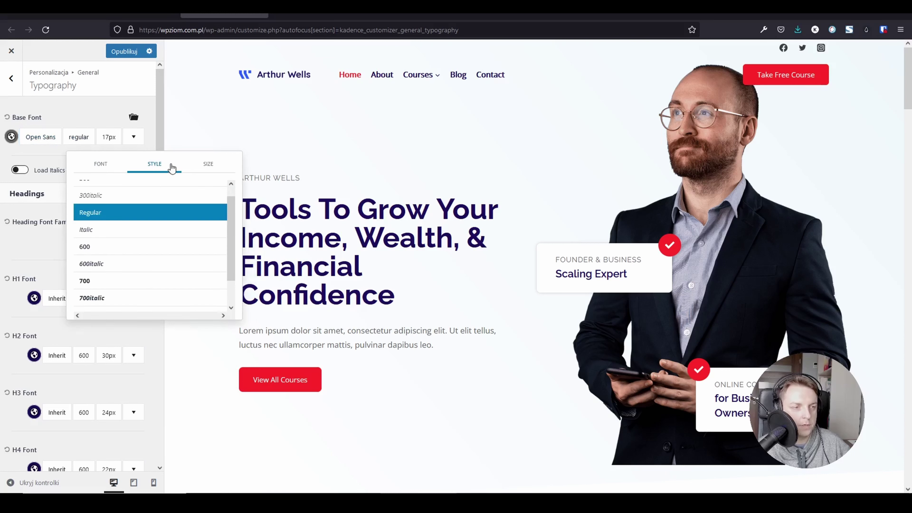
scroll(178, 248, "down", 1)
scroll(179, 248, "up", 2)
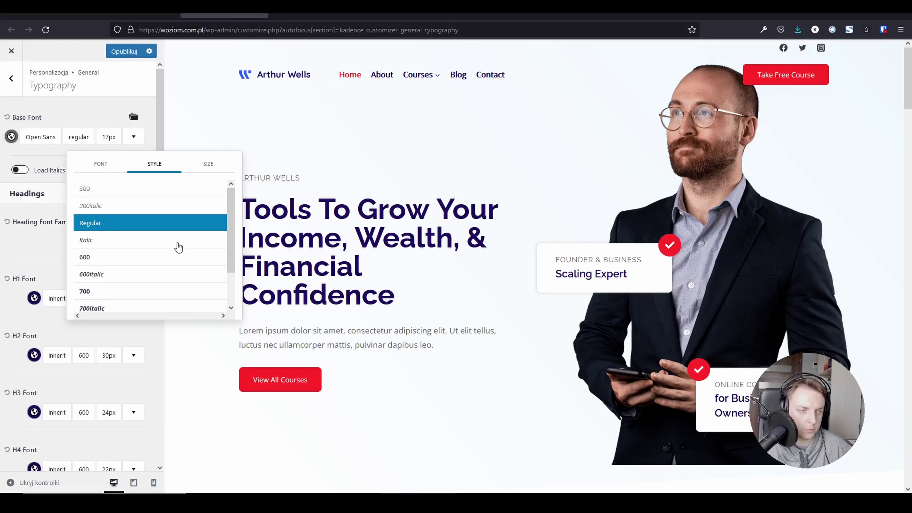
left_click(205, 167)
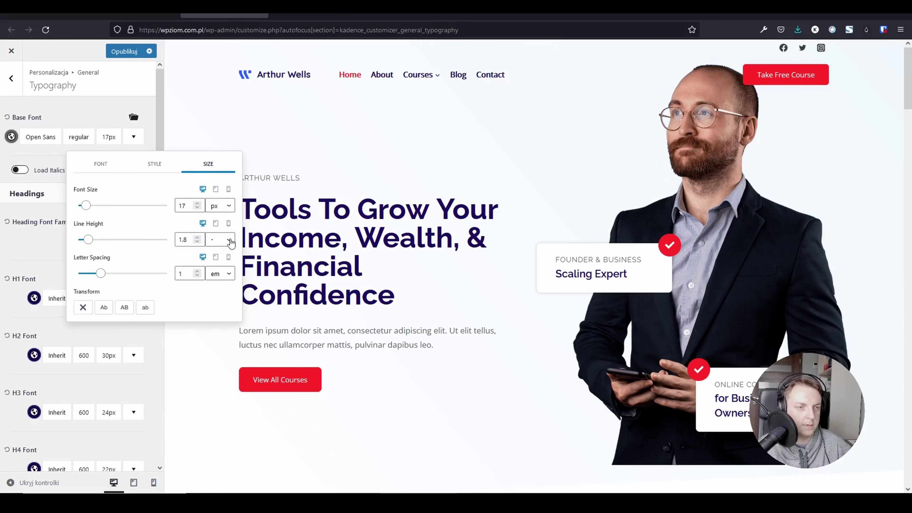
left_click(197, 203)
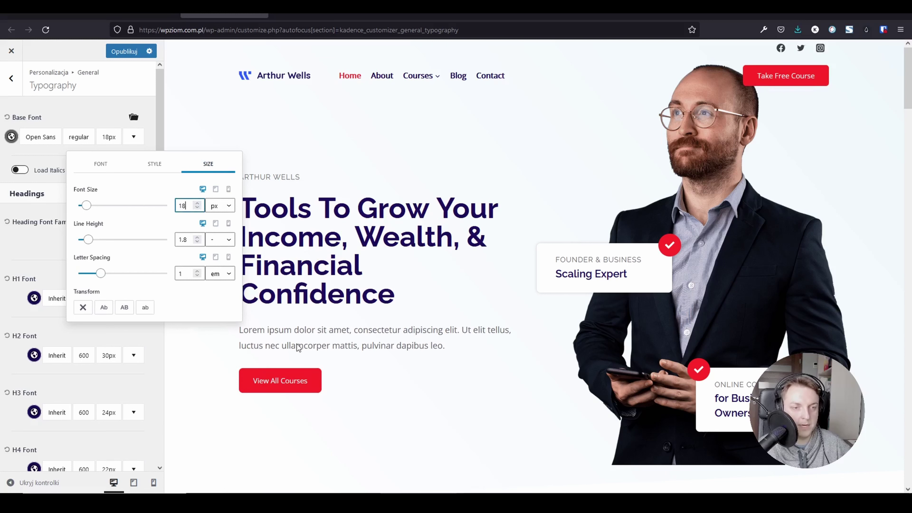
left_click(254, 113)
scroll(287, 179, "down", 4)
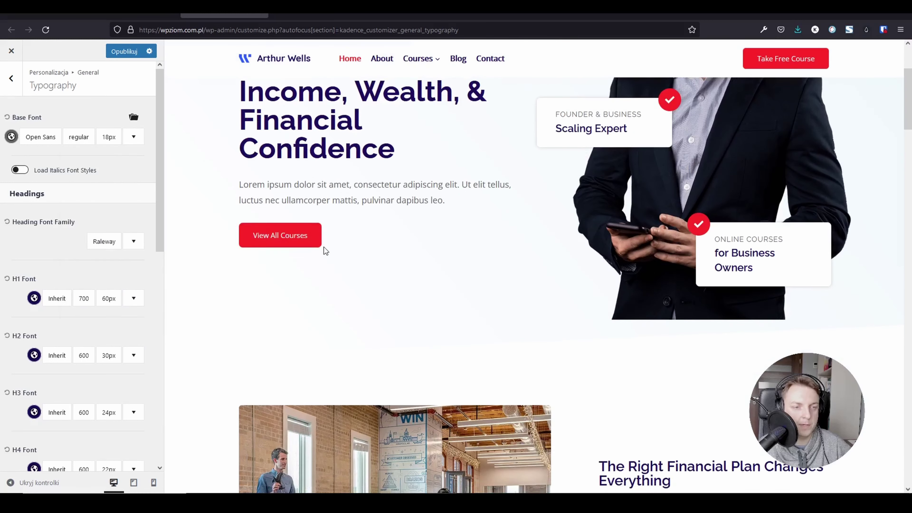
scroll(324, 247, "up", 1)
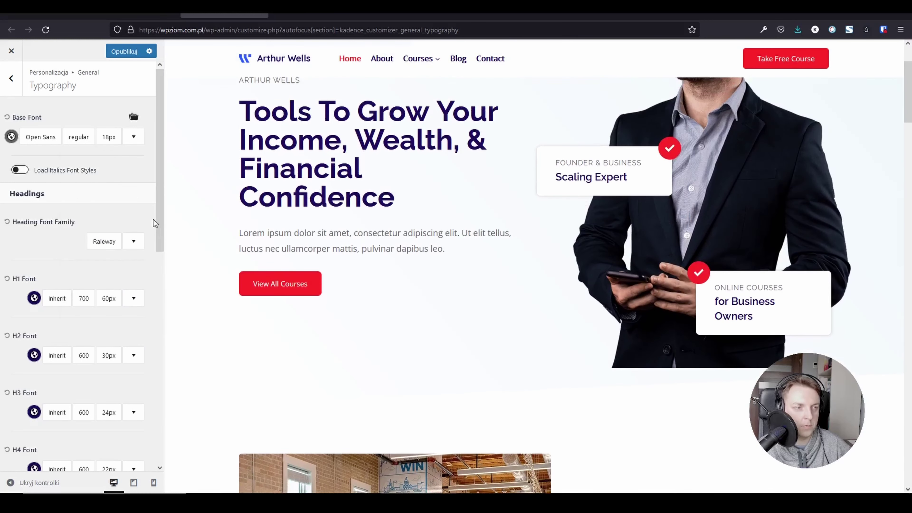
- Review the remaining typography settings down to the Google font subsets and return to the General section
scroll(86, 254, "down", 10)
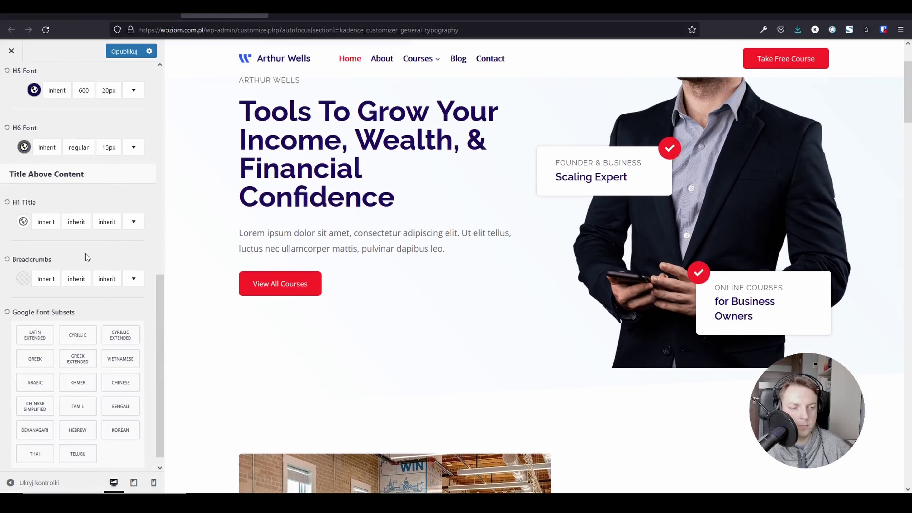
scroll(24, 181, "up", 8)
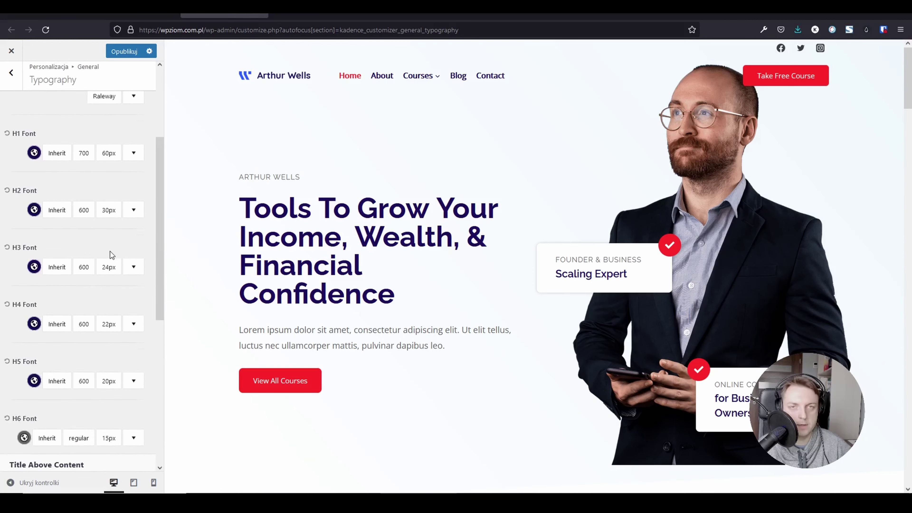
scroll(110, 252, "up", 4)
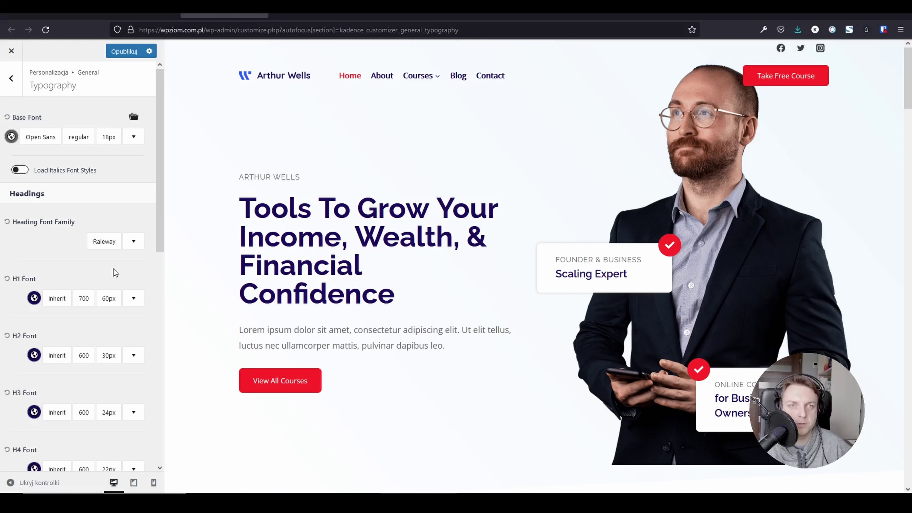
left_click(12, 80)
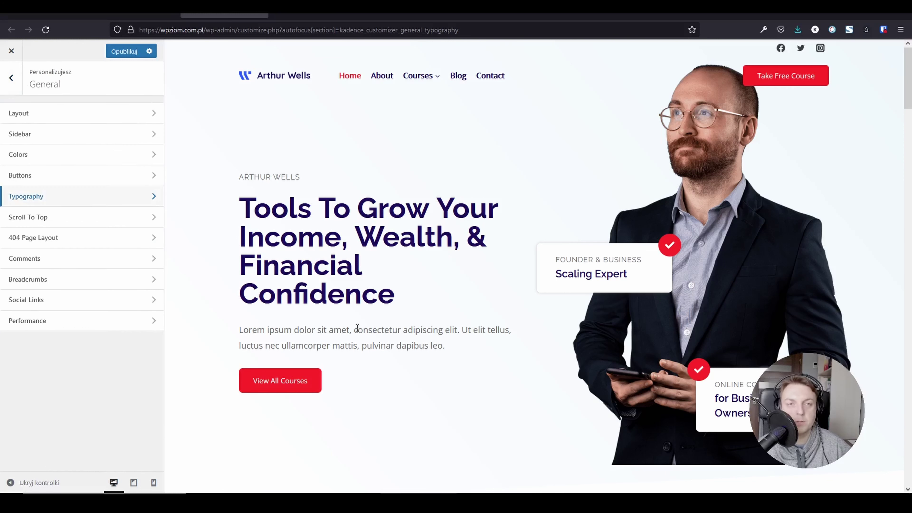
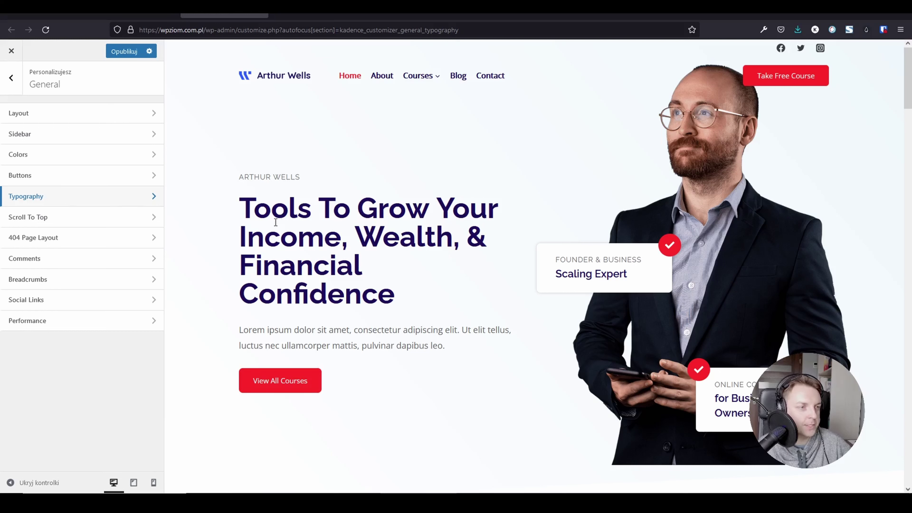
- View the general Layout settings, open the Page Layout section of the customizer, and look over the page preview
left_click(69, 120)
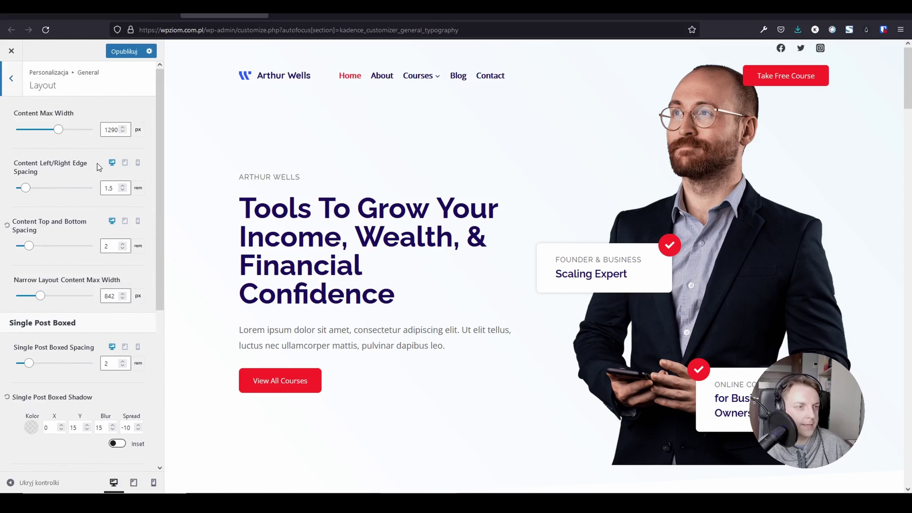
left_click(11, 78)
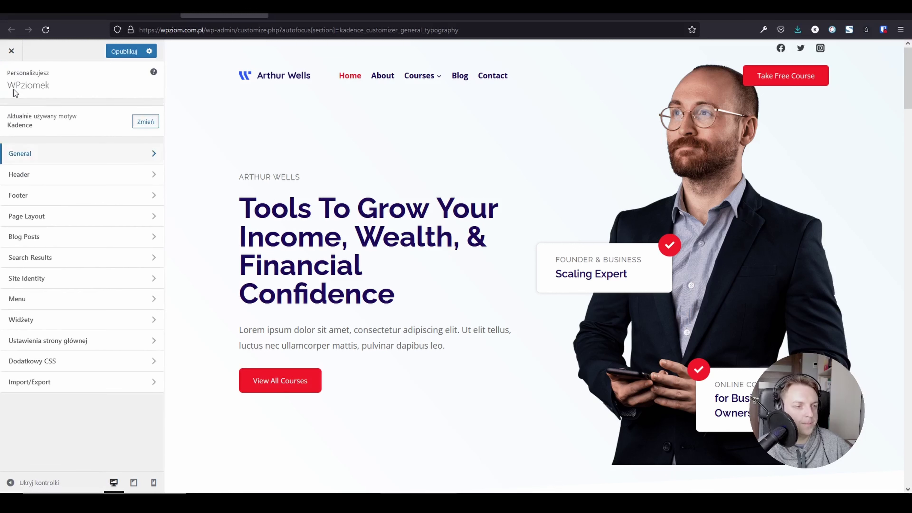
left_click(82, 216)
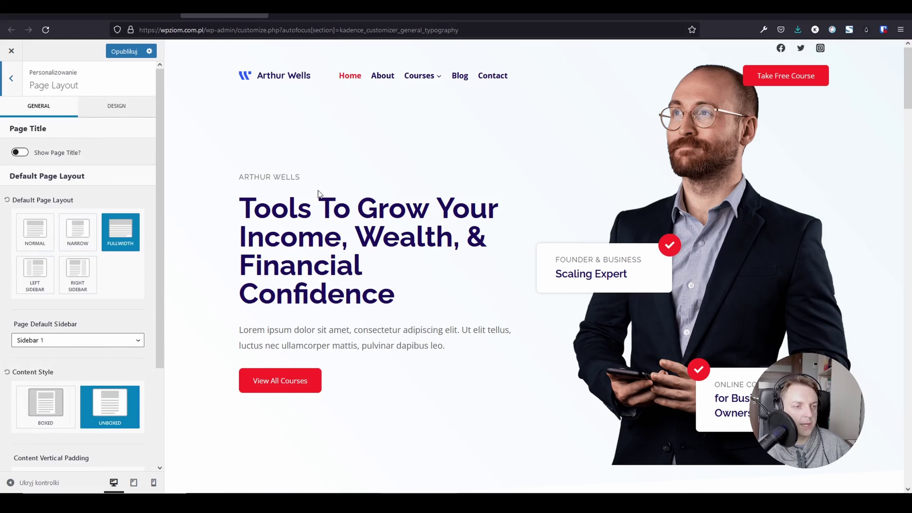
scroll(327, 188, "down", 3)
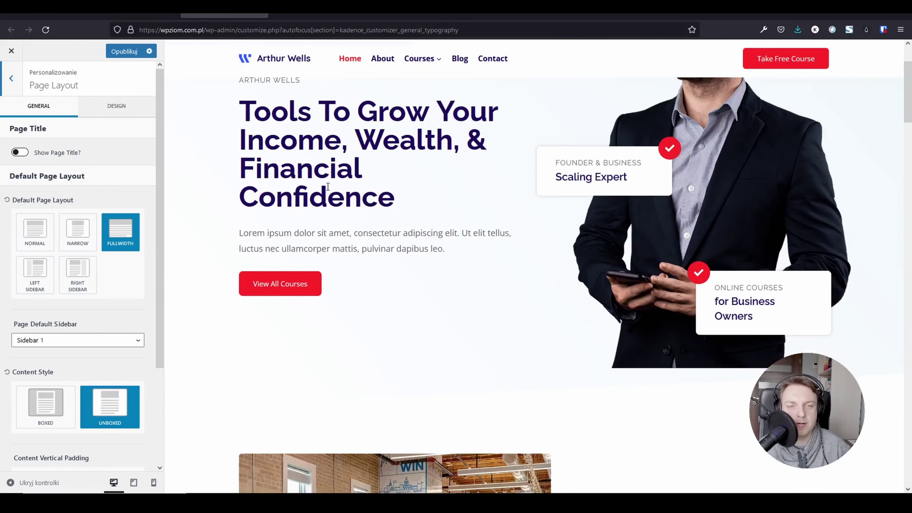
scroll(327, 186, "up", 3)
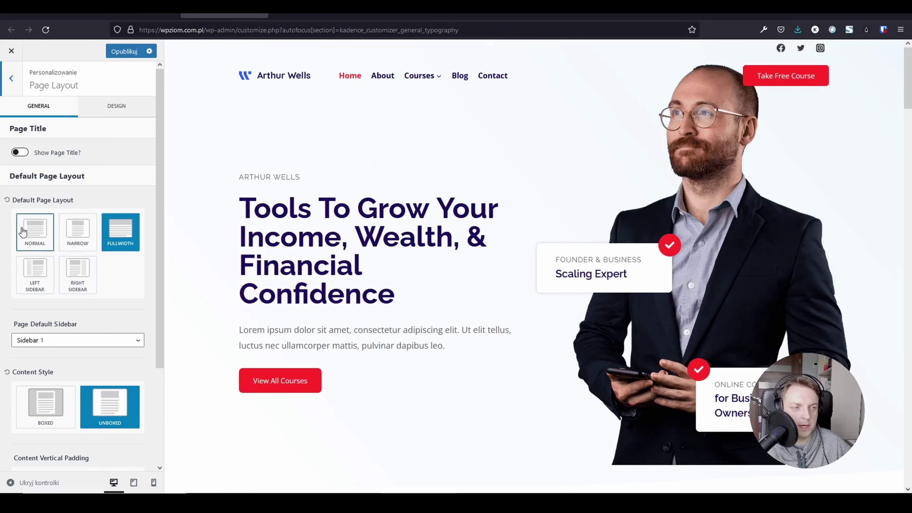
- Try the Narrow default page layout, check the page preview, and switch the layout back to Fullwidth
left_click(72, 234)
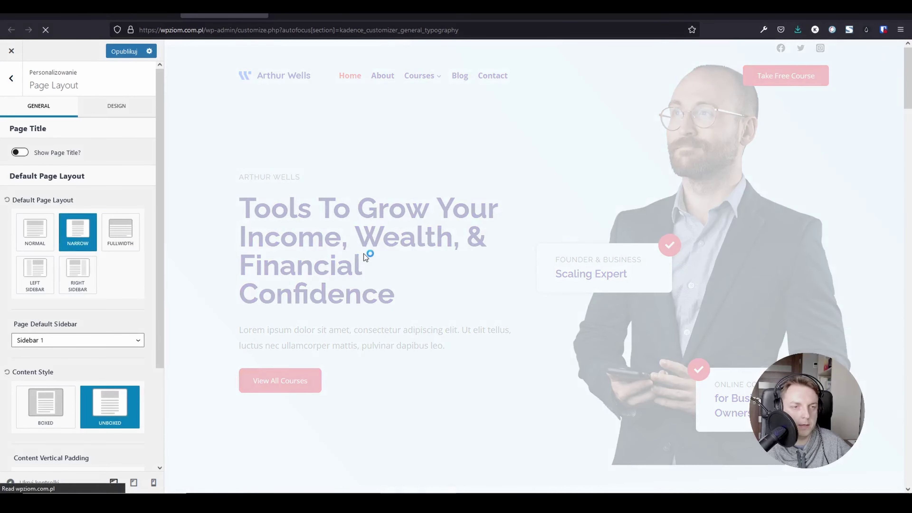
scroll(502, 248, "down", 10)
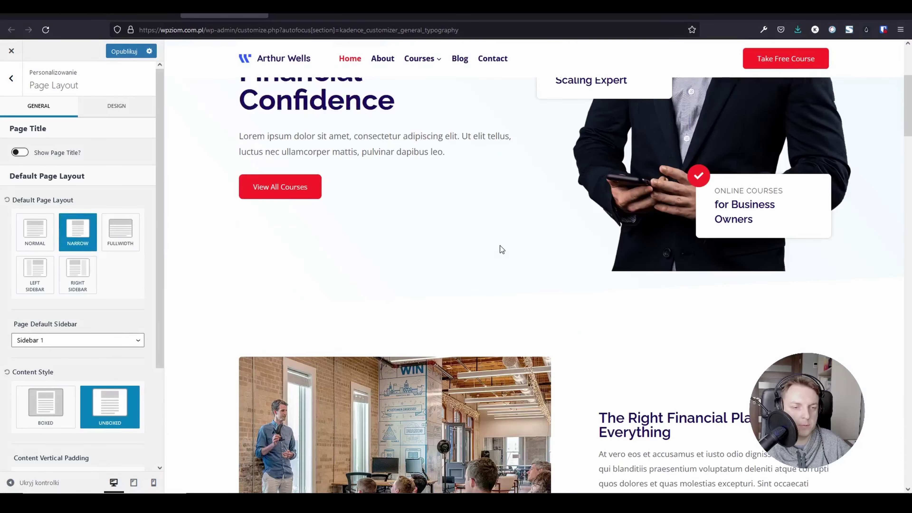
scroll(502, 248, "up", 10)
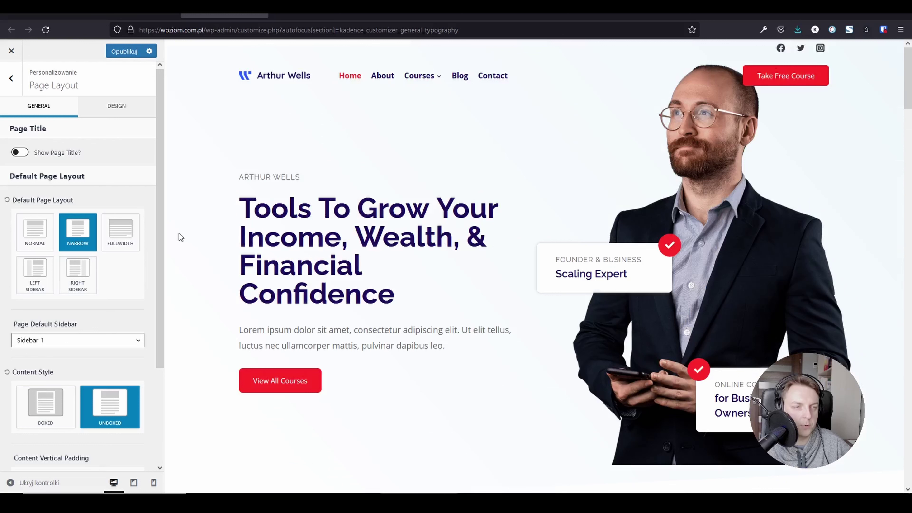
left_click(120, 230)
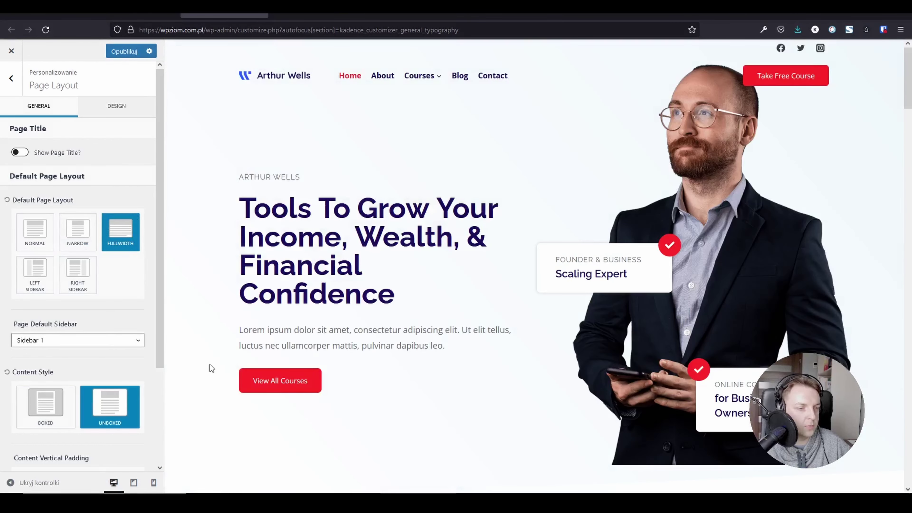
- Look over the remaining Page Layout options, show the Blog page in the preview, and open the Blog Posts Archive Layout settings
scroll(108, 356, "down", 3)
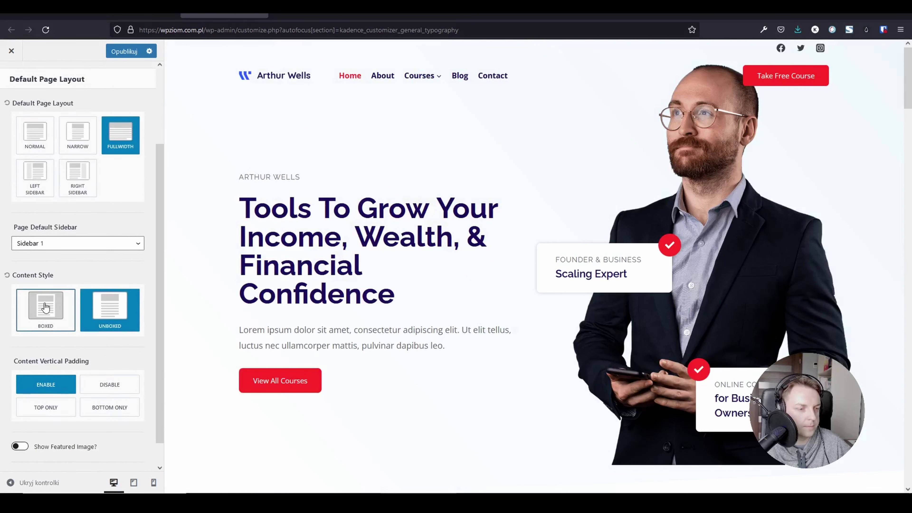
scroll(72, 251, "up", 3)
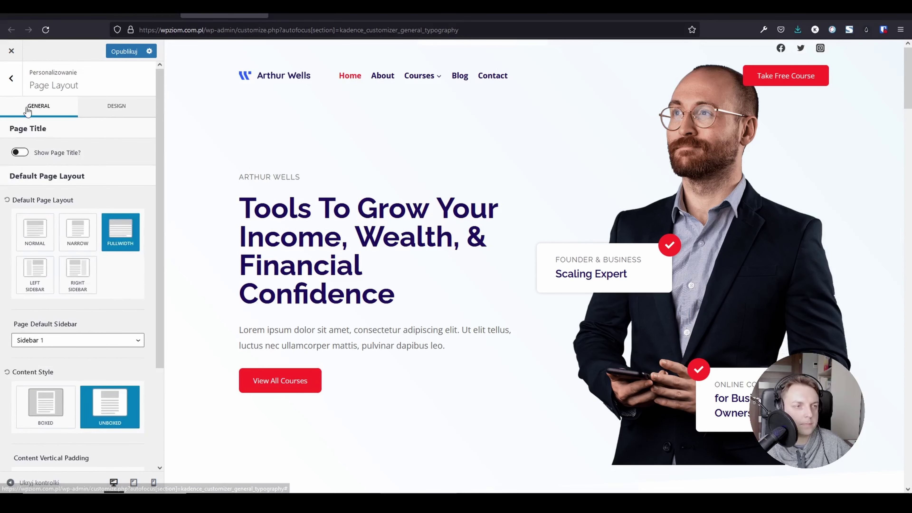
left_click(14, 83)
left_click(92, 237)
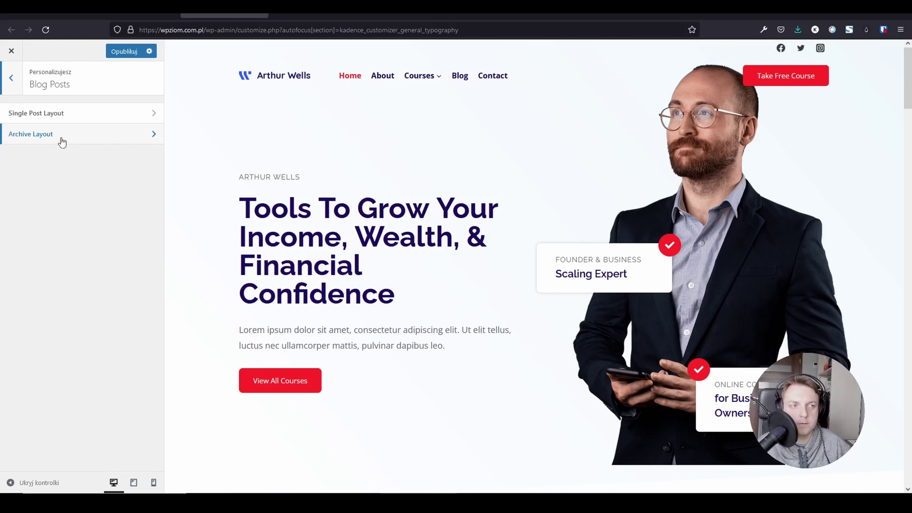
left_click(459, 76)
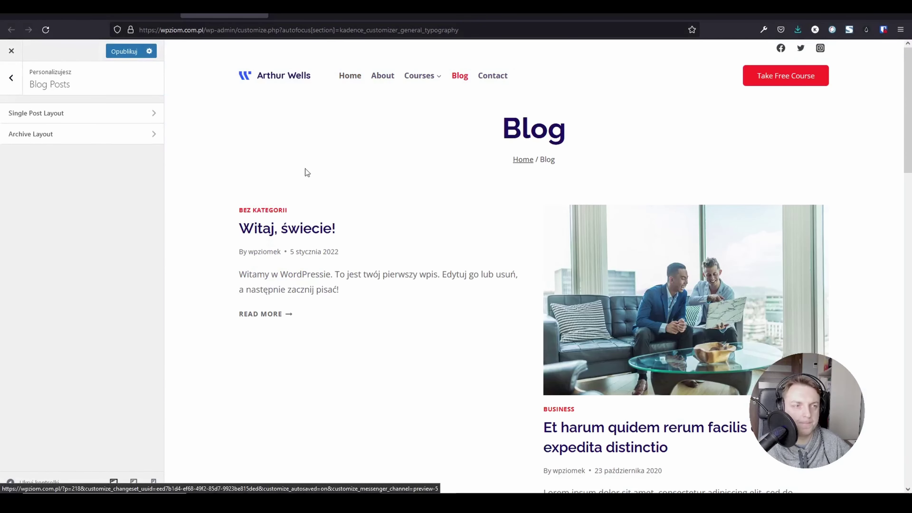
left_click(73, 134)
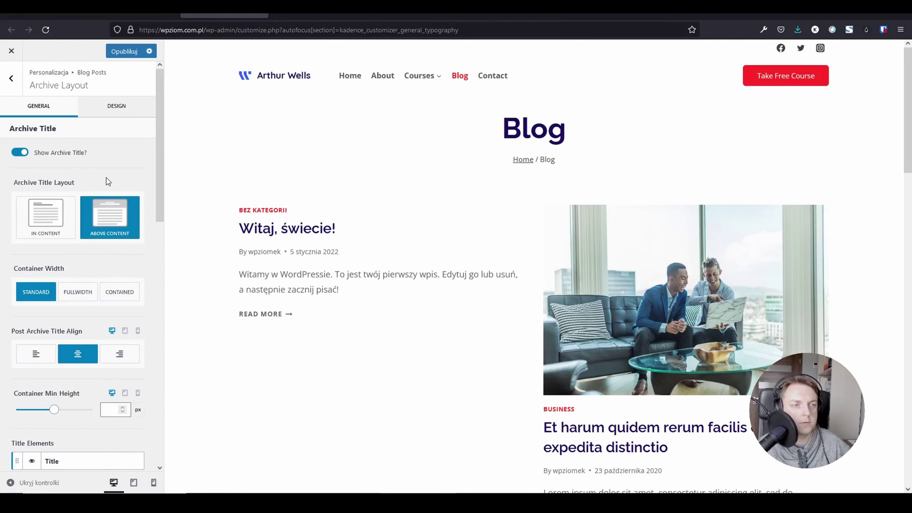
- Try the blog archive without its title, turn the title back on, and look over the title options
left_click(24, 153)
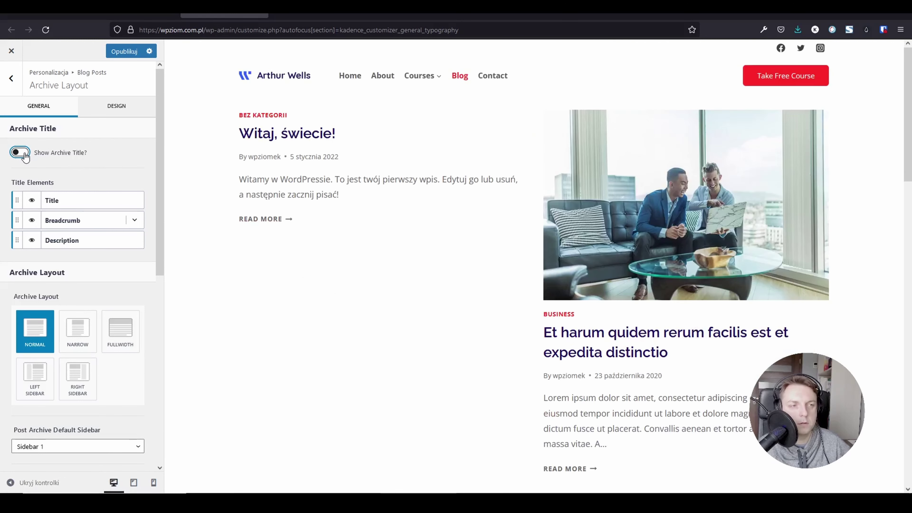
left_click(24, 153)
scroll(96, 176, "down", 6)
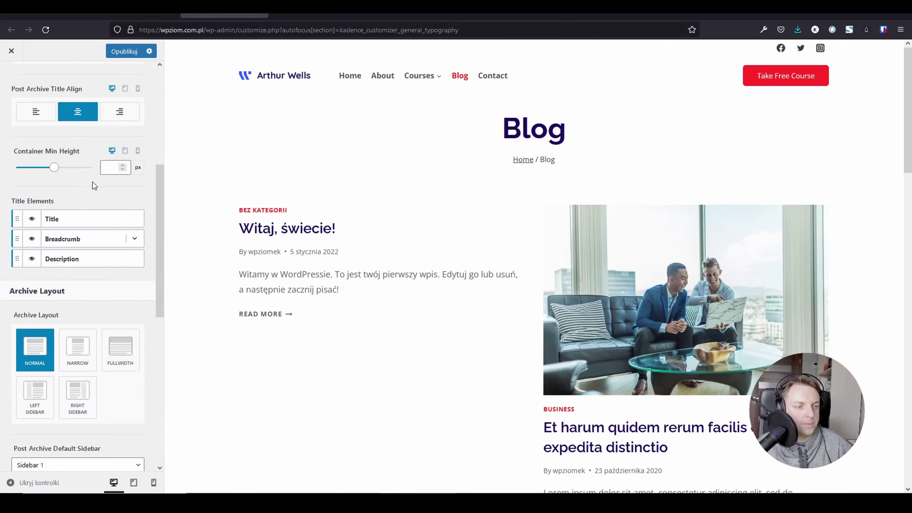
- Try the Narrow and Right Sidebar archive layouts, check the blog preview, and return the layout to Normal
scroll(93, 182, "down", 3)
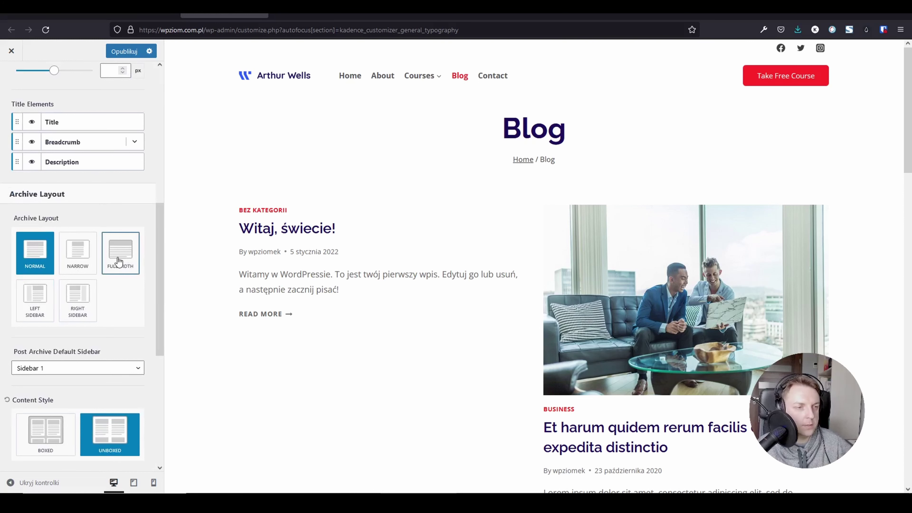
left_click(84, 262)
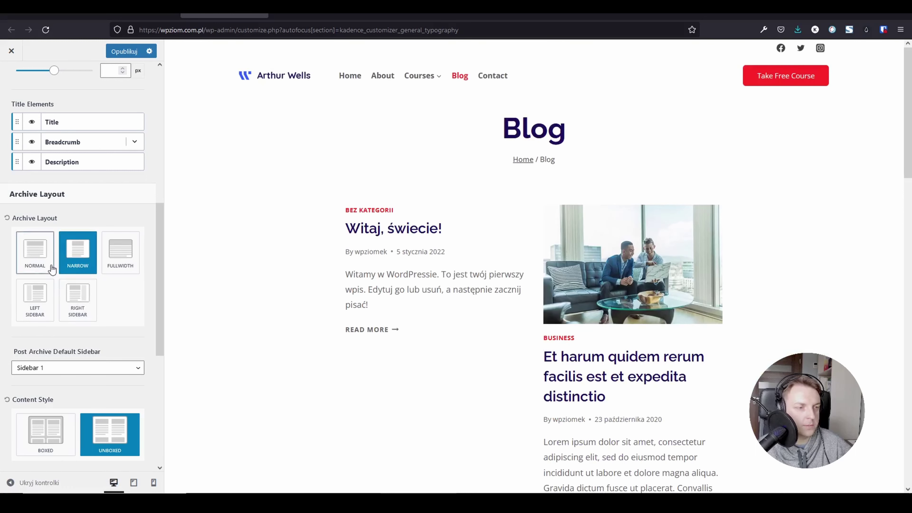
left_click(76, 302)
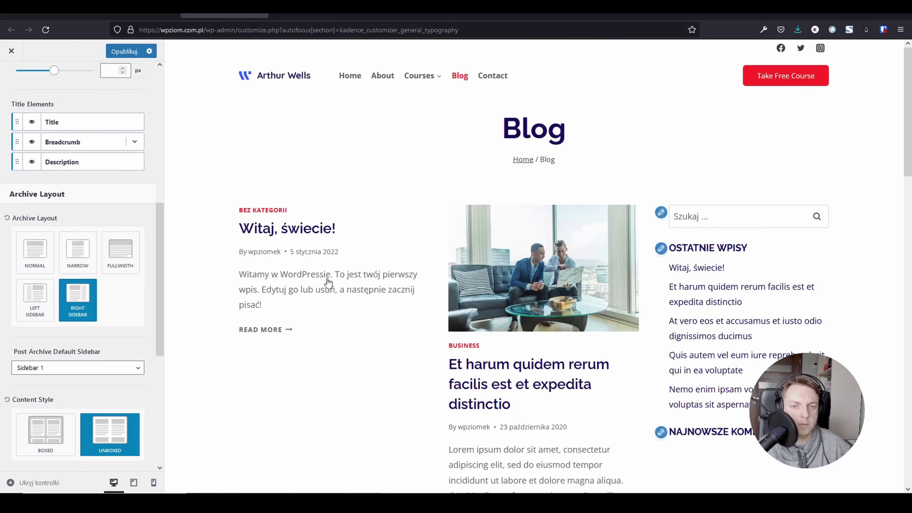
scroll(743, 324, "down", 3)
scroll(746, 261, "up", 3)
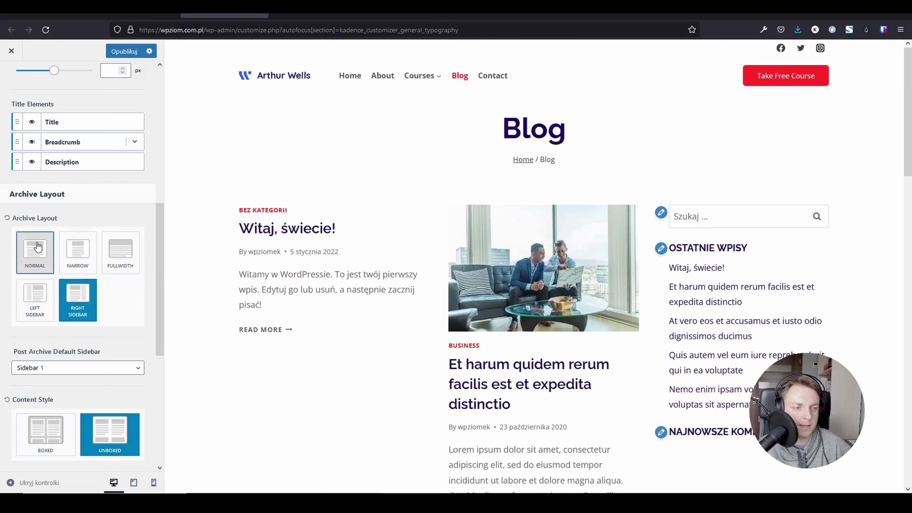
left_click(34, 252)
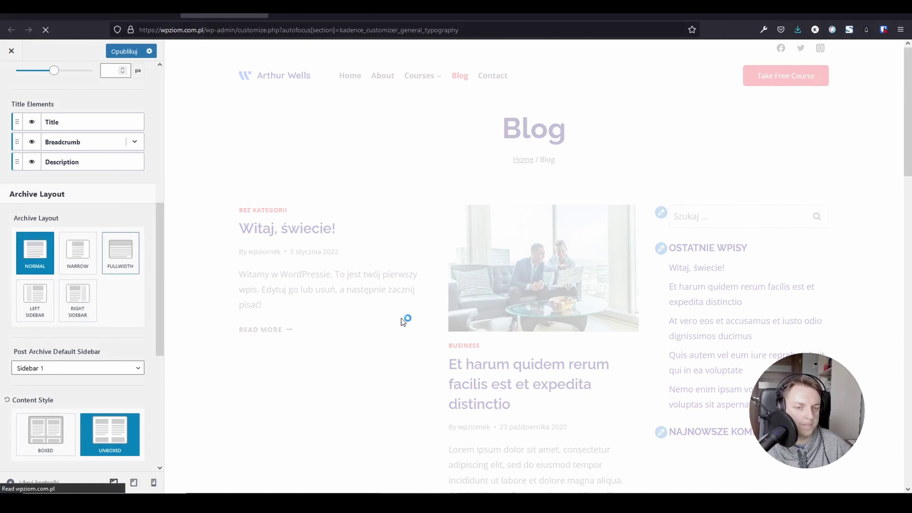
scroll(428, 326, "down", 3)
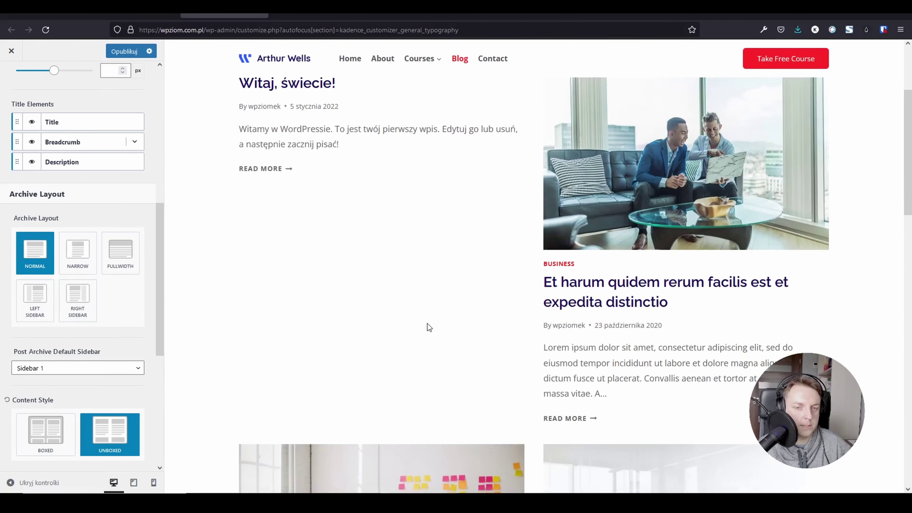
- Try the Boxed content style for the post archive and switch it back to Unboxed
left_click(52, 434)
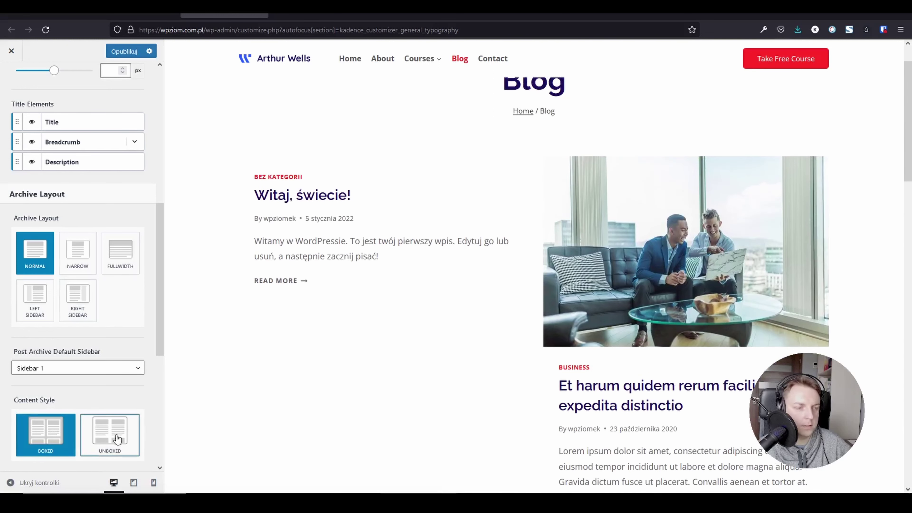
scroll(421, 330, "down", 4)
scroll(111, 376, "down", 4)
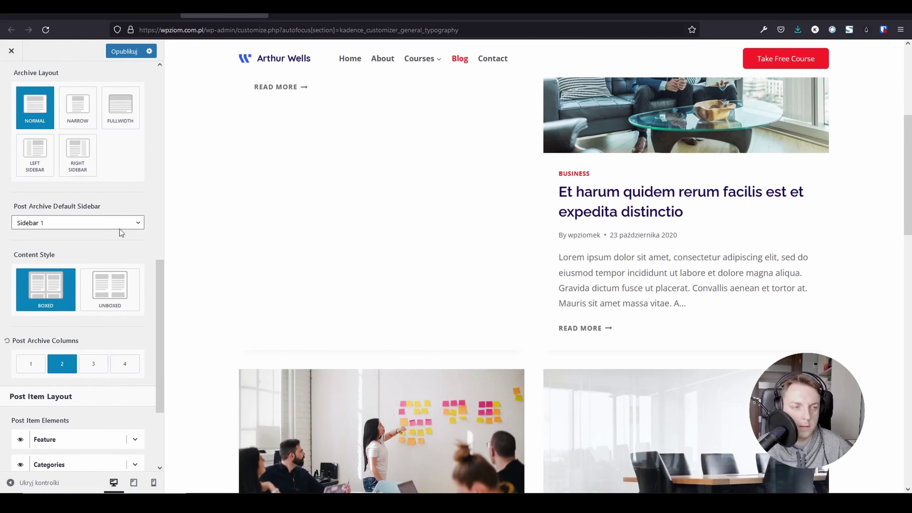
left_click(118, 306)
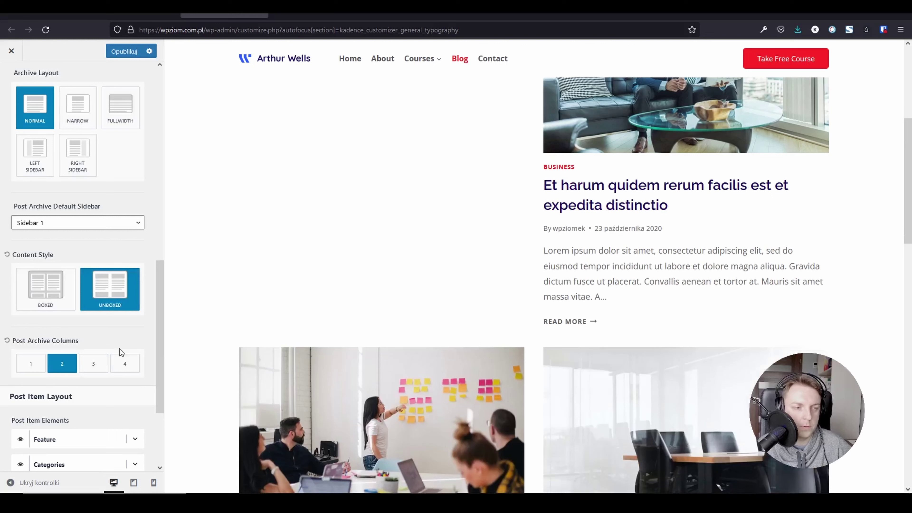
- Set the post archive to 3 columns and check the post grid down to the footer in the preview
left_click(102, 363)
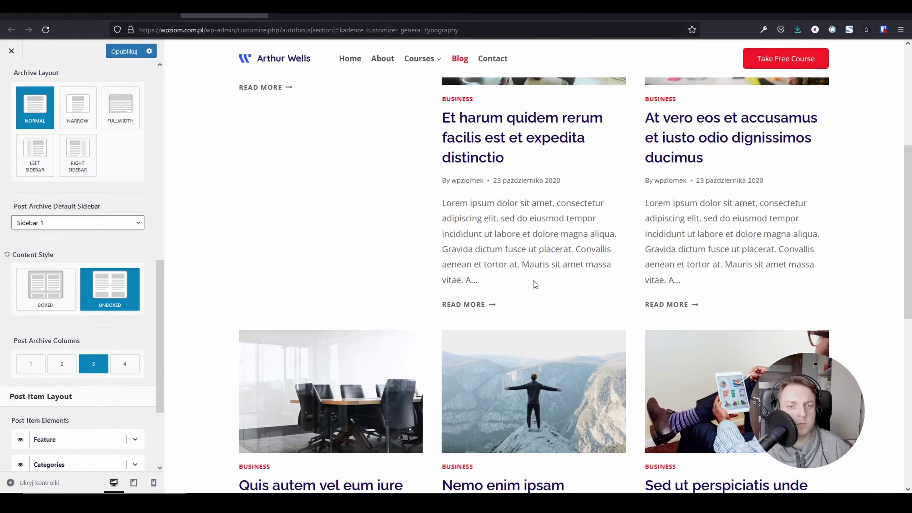
scroll(533, 281, "up", 3)
scroll(533, 281, "down", 10)
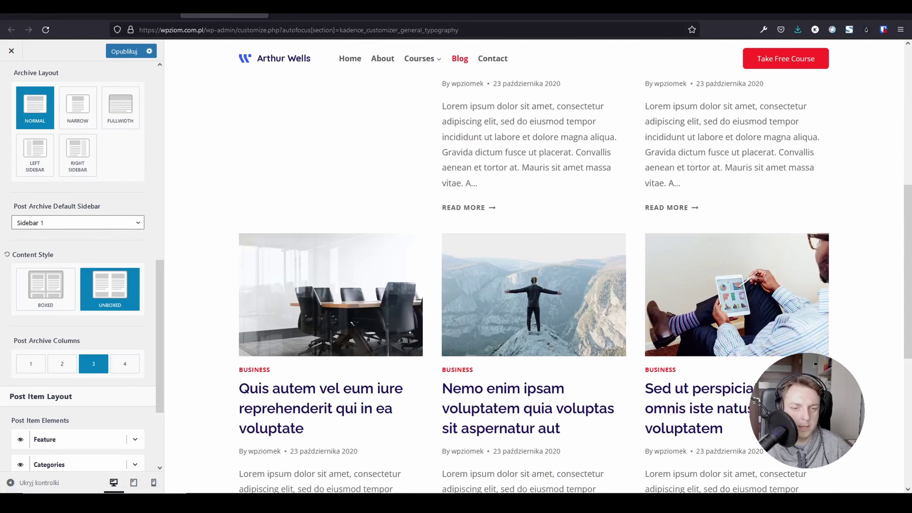
scroll(534, 285, "down", 5)
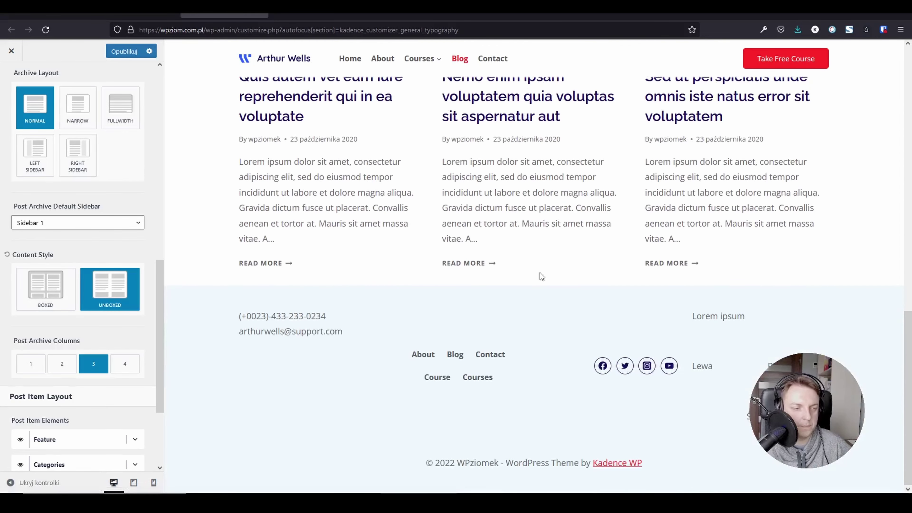
- Hide the Categories element in the archive's Post Item Layout
scroll(121, 326, "down", 4)
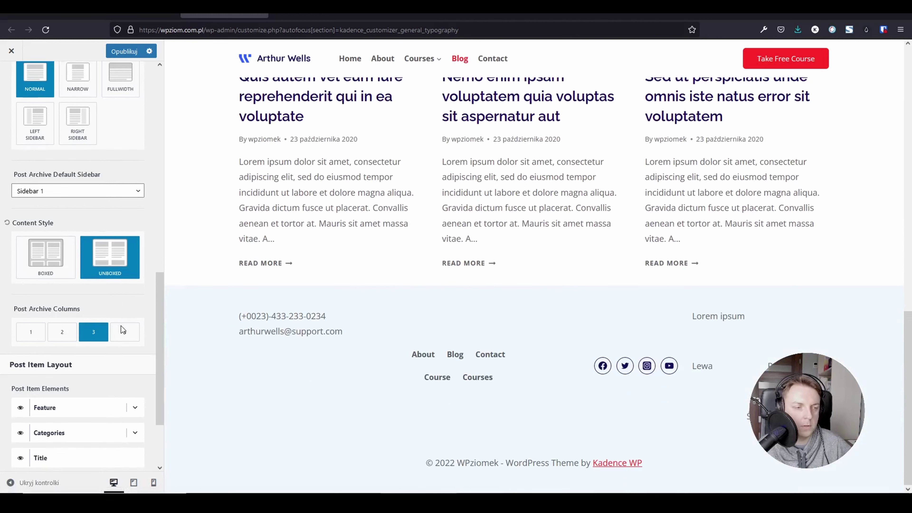
scroll(337, 275, "up", 4)
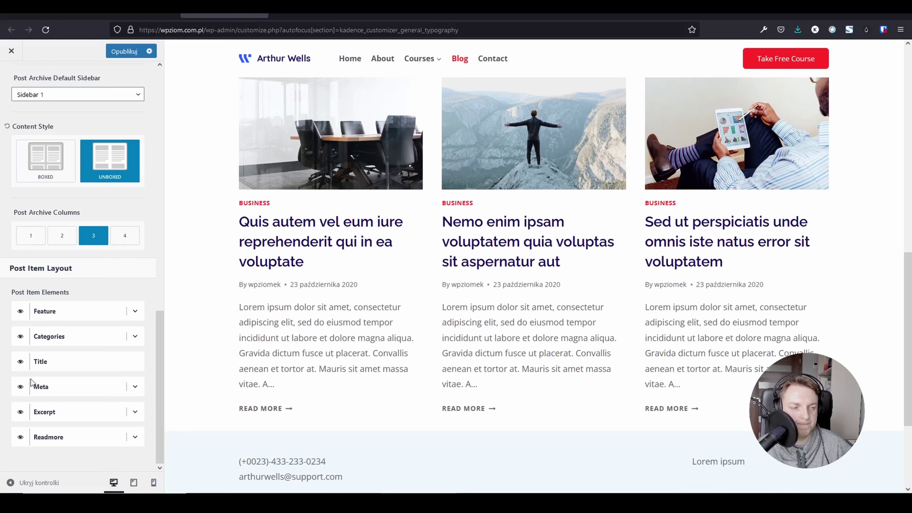
left_click(22, 363)
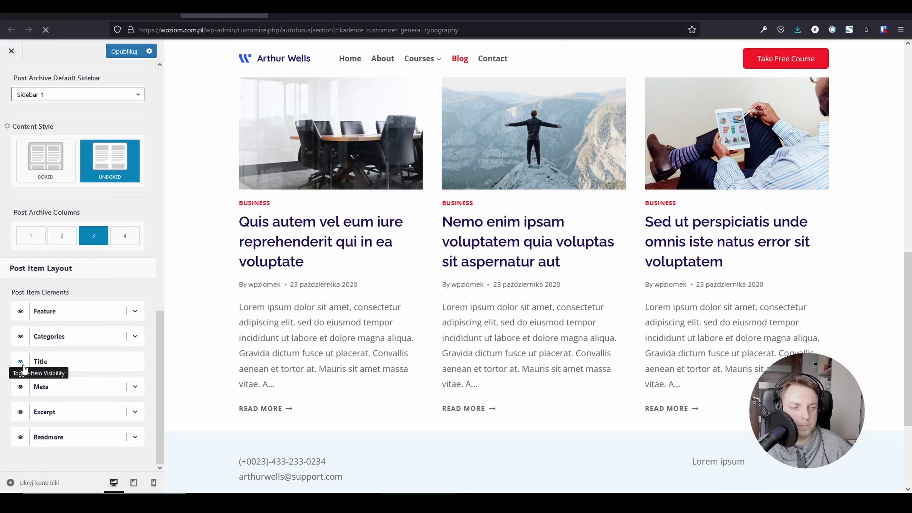
left_click(21, 338)
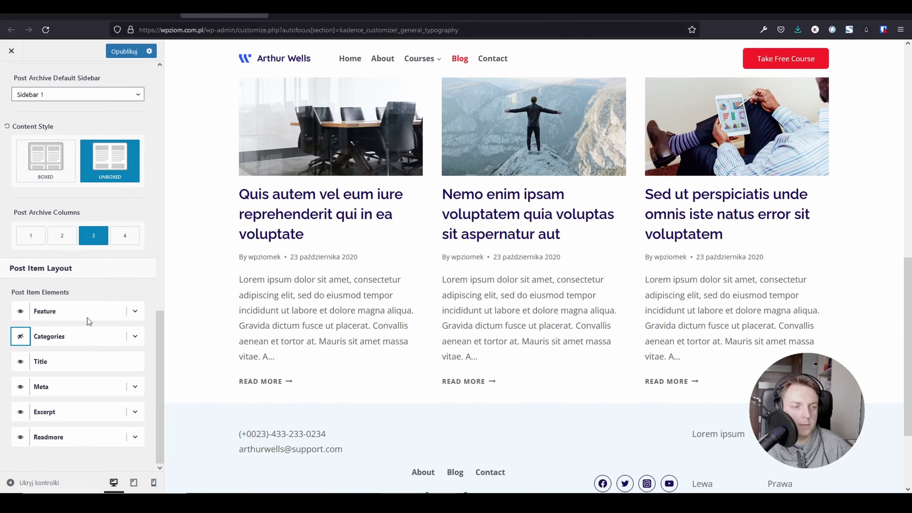
- Try a 2:3 image ratio for the Feature element of the post items and restore the 3:2 ratio
left_click(135, 312)
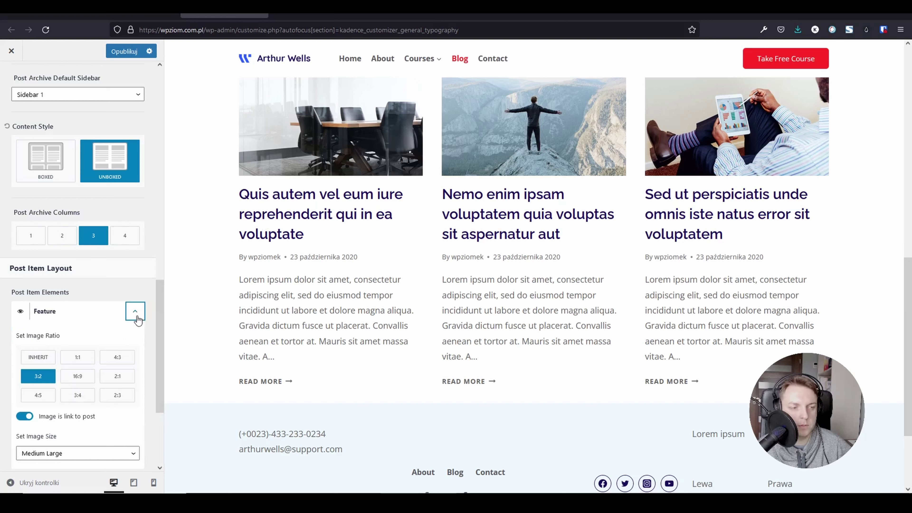
left_click(136, 312)
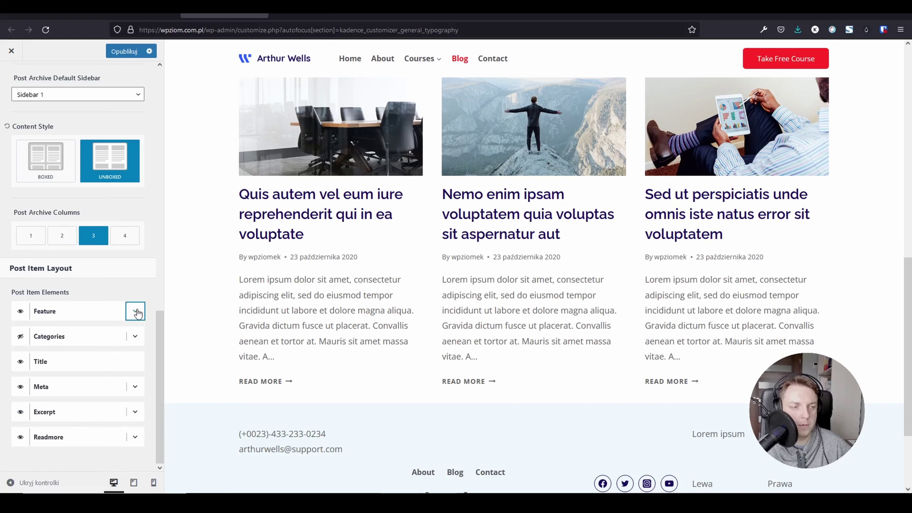
left_click(136, 312)
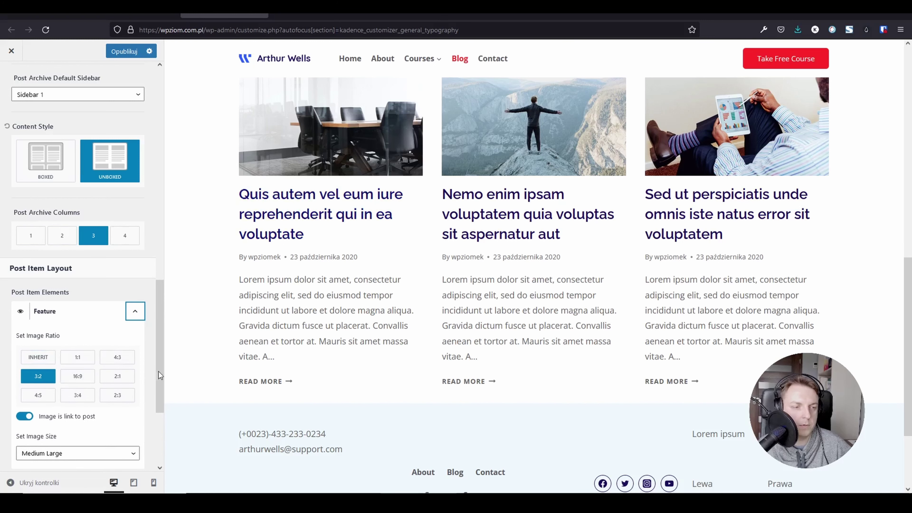
left_click(116, 396)
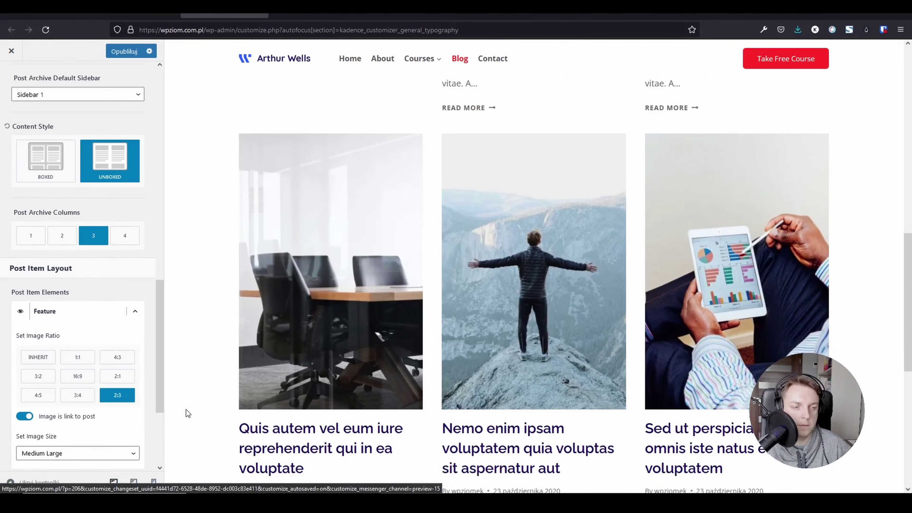
left_click(36, 376)
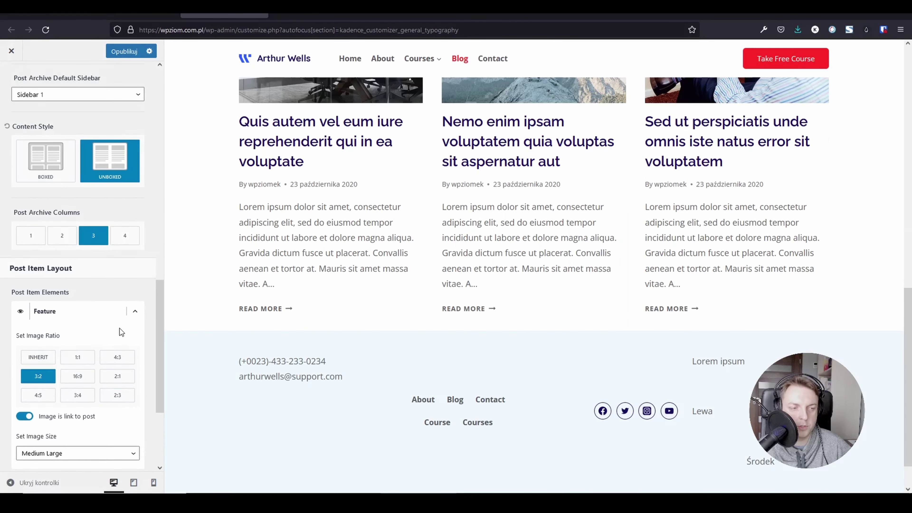
- Set the divider of the post items' Meta element to a dash and hide the Meta element
scroll(119, 328, "down", 4)
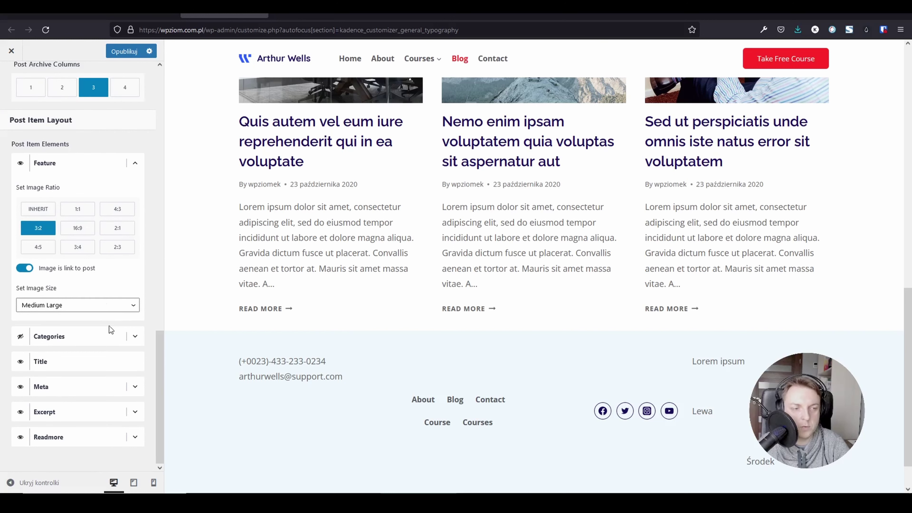
scroll(289, 312, "up", 3)
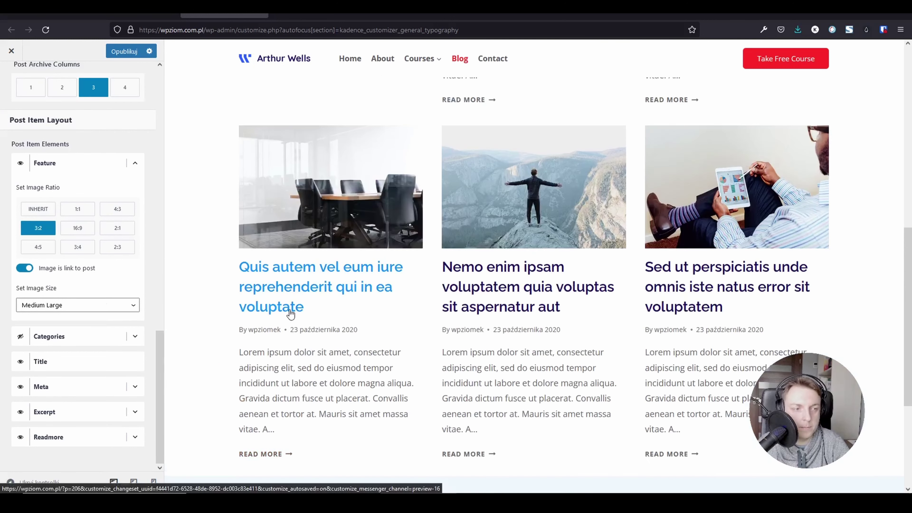
scroll(290, 314, "down", 5)
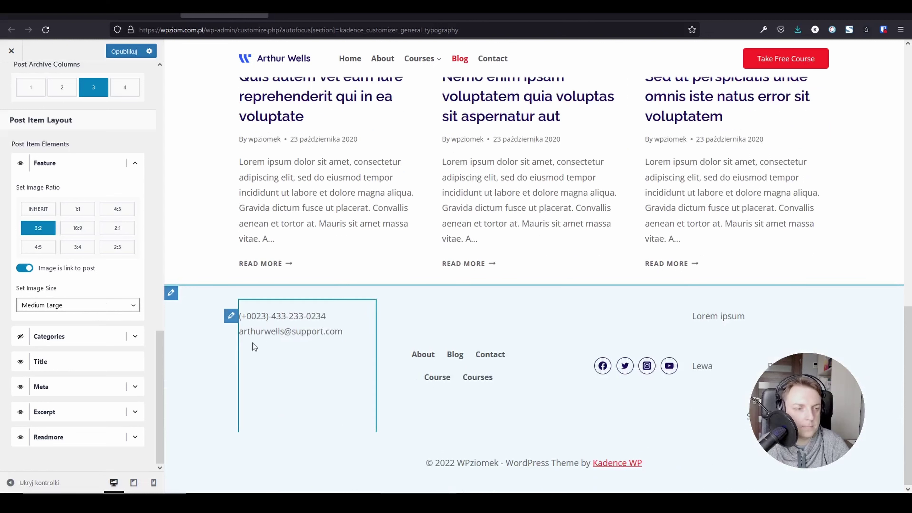
scroll(238, 228, "up", 1)
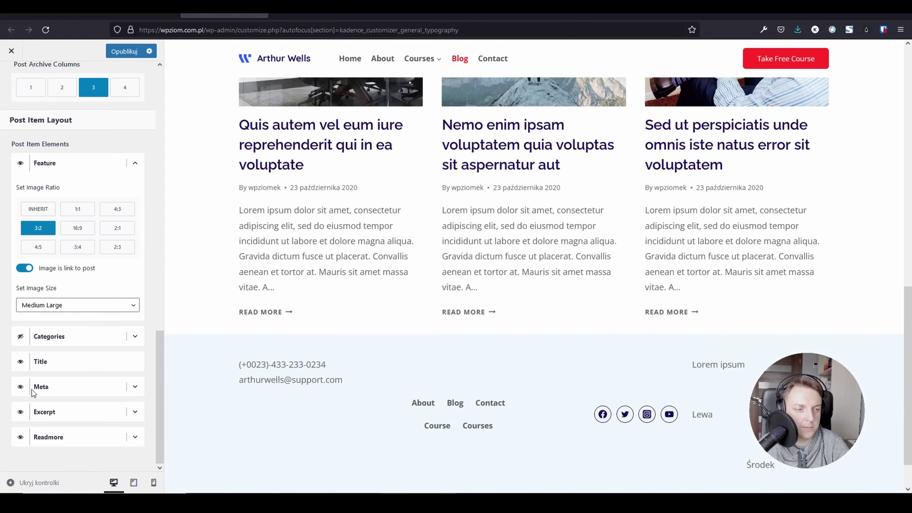
left_click(135, 387)
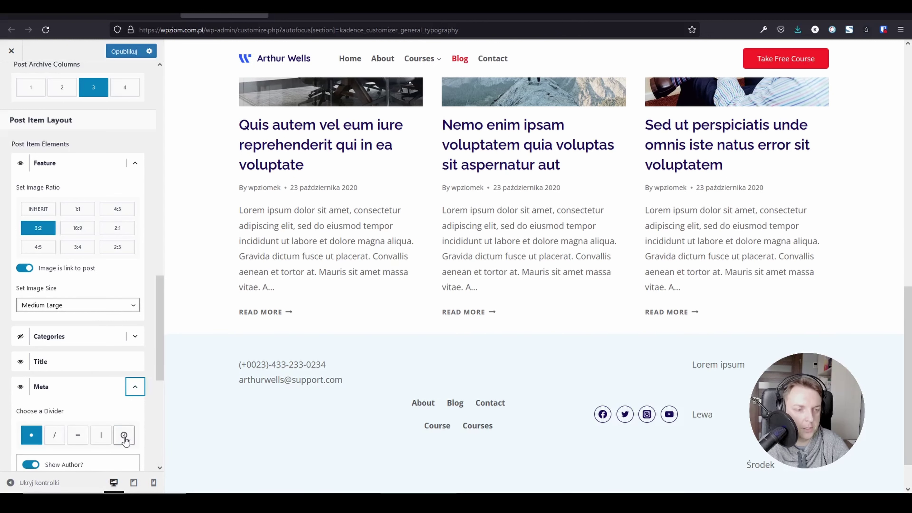
left_click(78, 437)
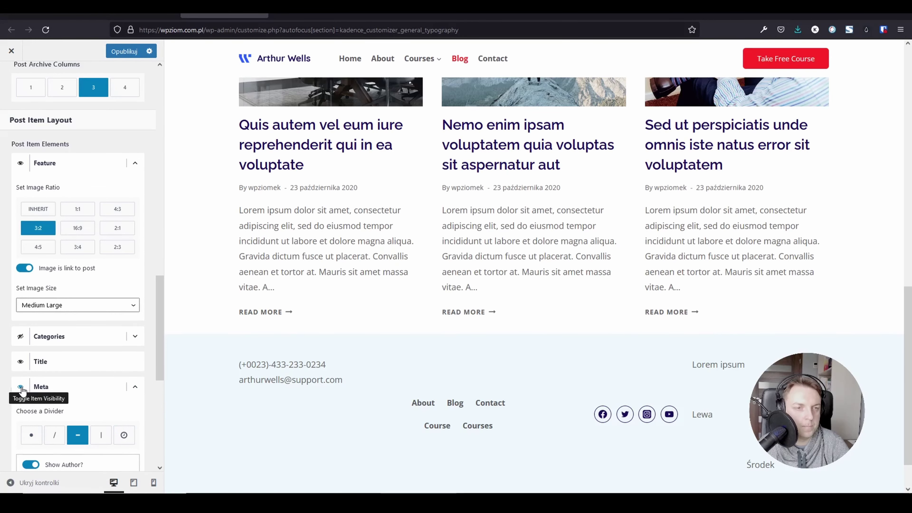
left_click(20, 388)
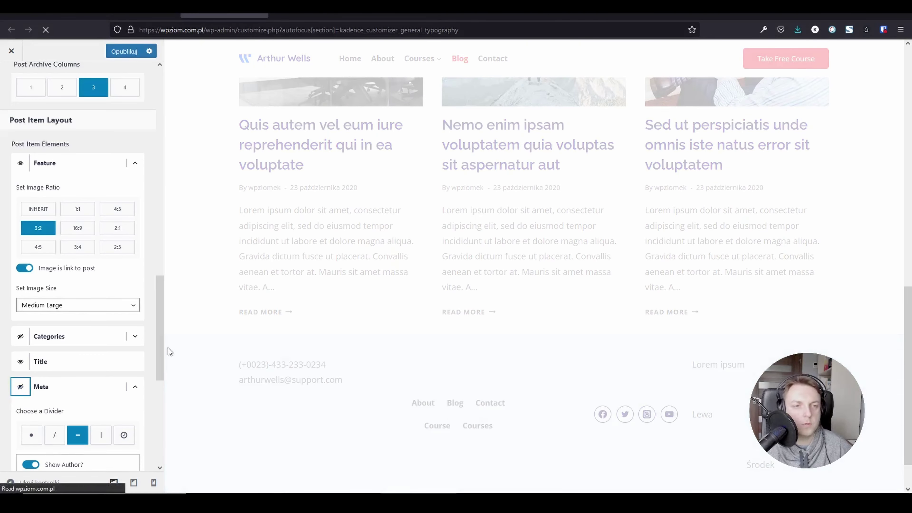
- Set the label of the post items' Readmore element to "Czytaj więcej" and check the post grid in the blog preview
scroll(369, 240, "up", 3)
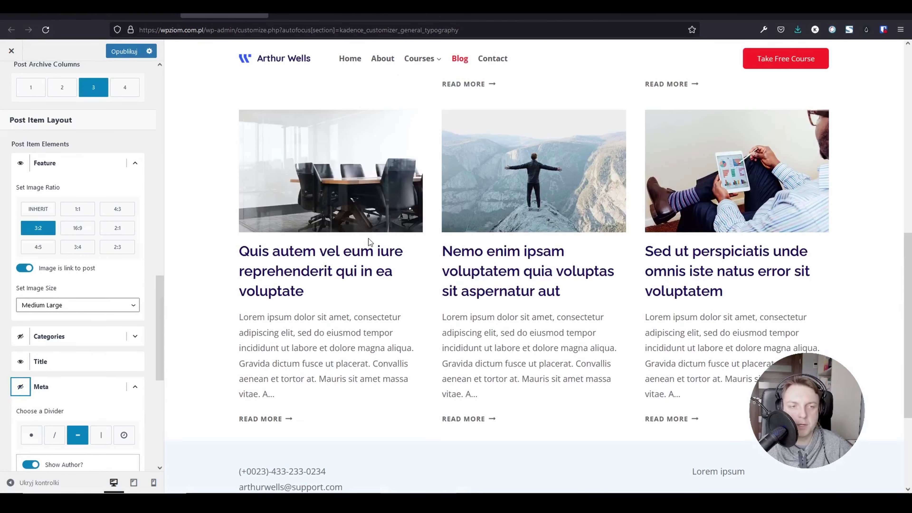
scroll(70, 381, "down", 8)
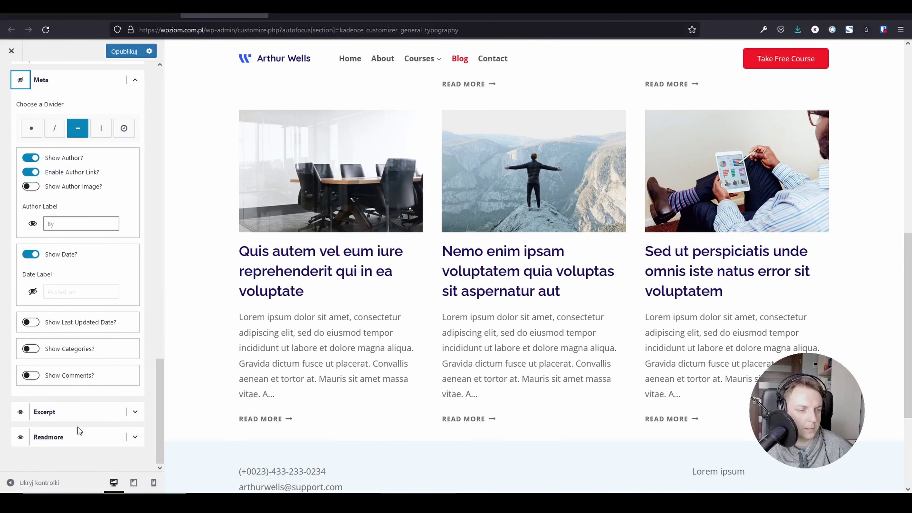
left_click(135, 437)
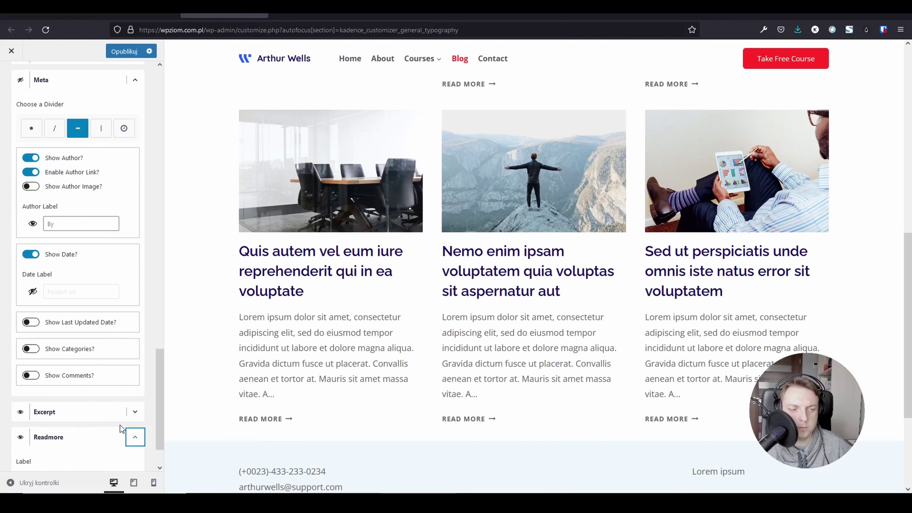
scroll(118, 428, "down", 2)
left_click(64, 436)
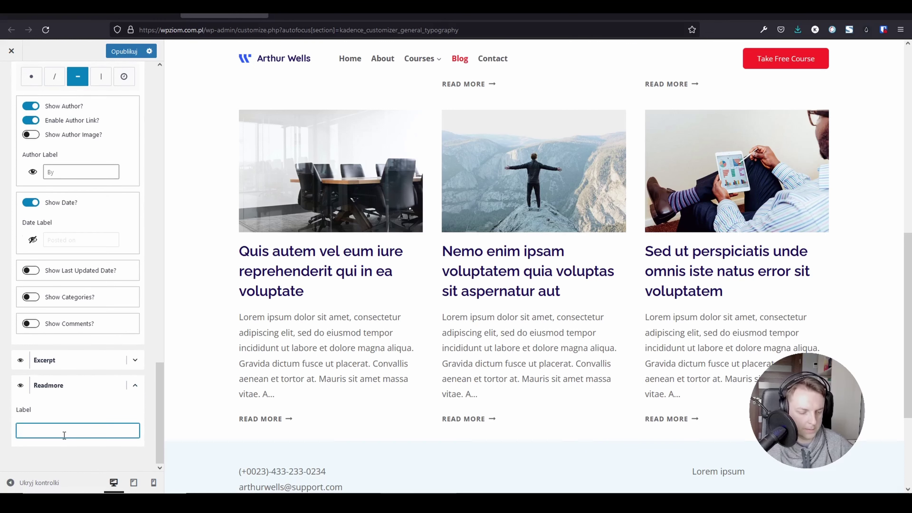
type("Czyta")
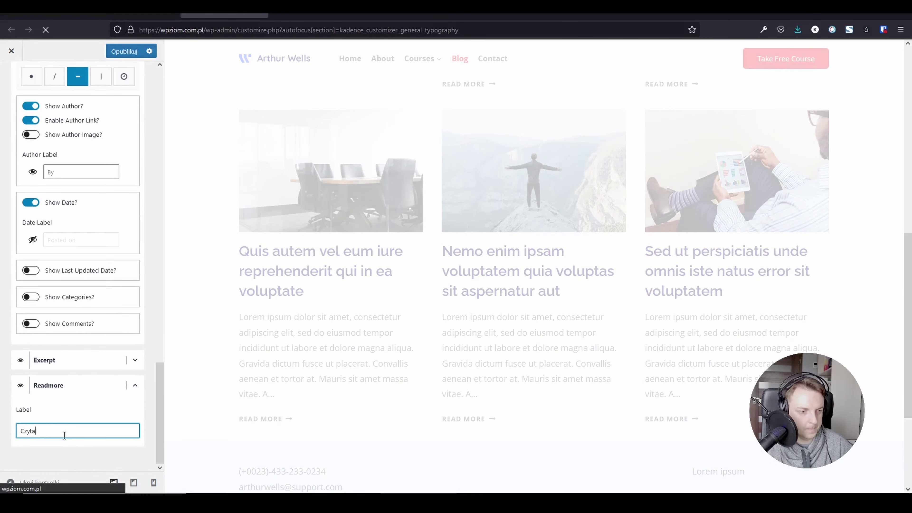
type("jw")
key("BackSpace")
key("BackSpace")
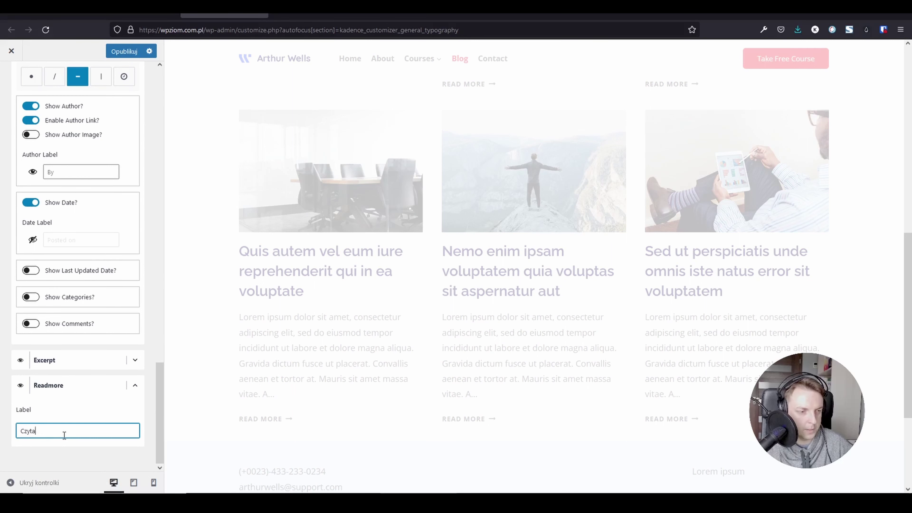
type("j wię")
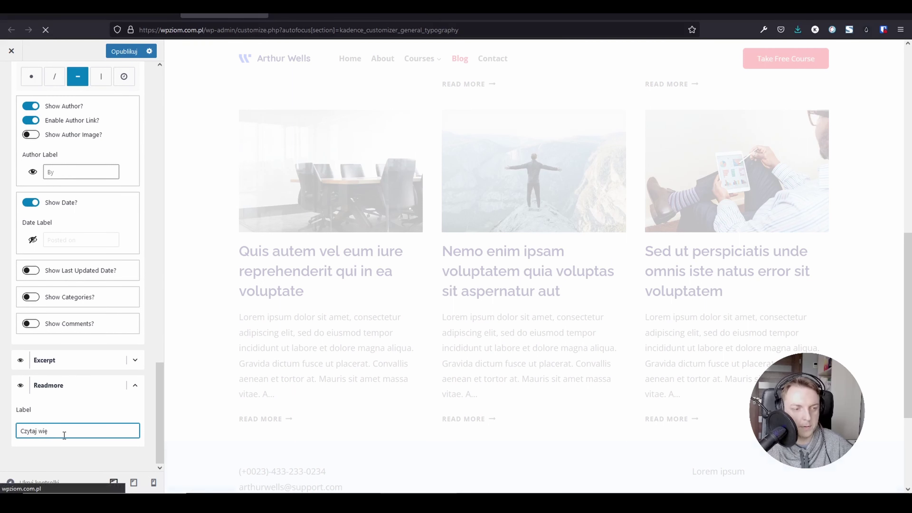
type("c")
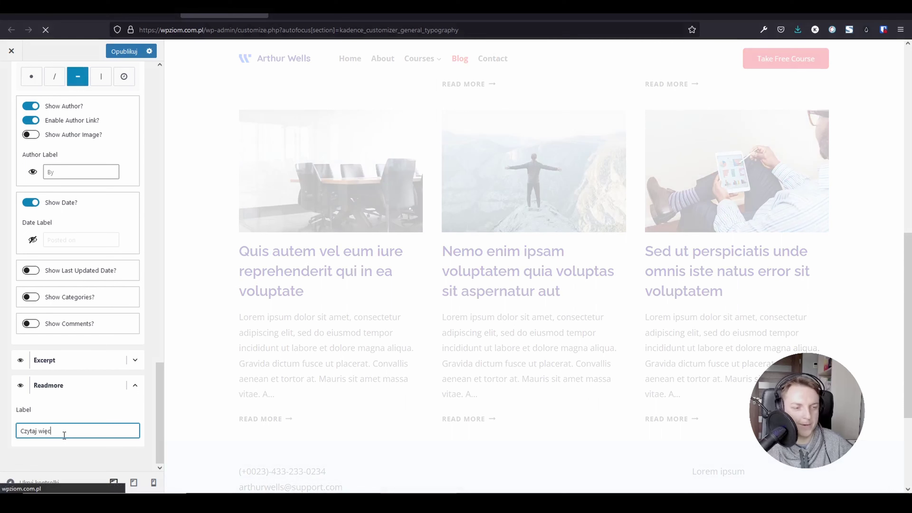
type("ej")
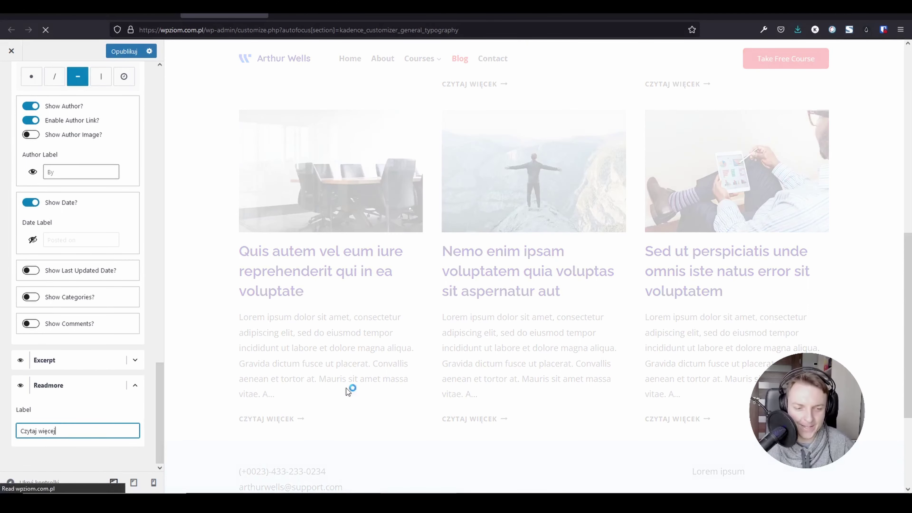
scroll(399, 294, "up", 5)
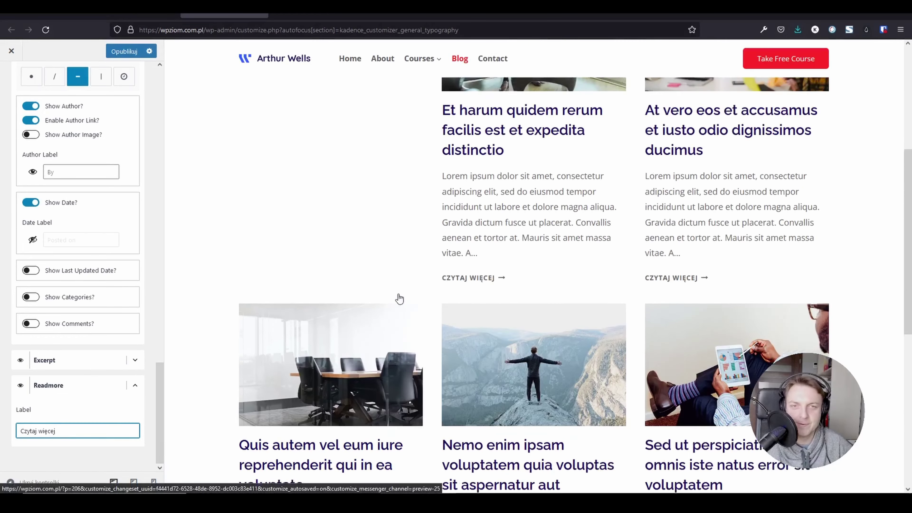
scroll(399, 298, "up", 6)
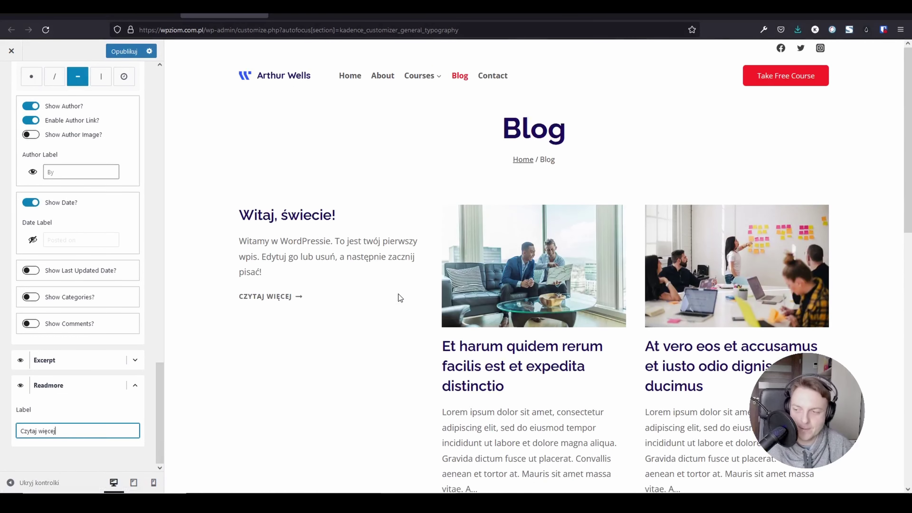